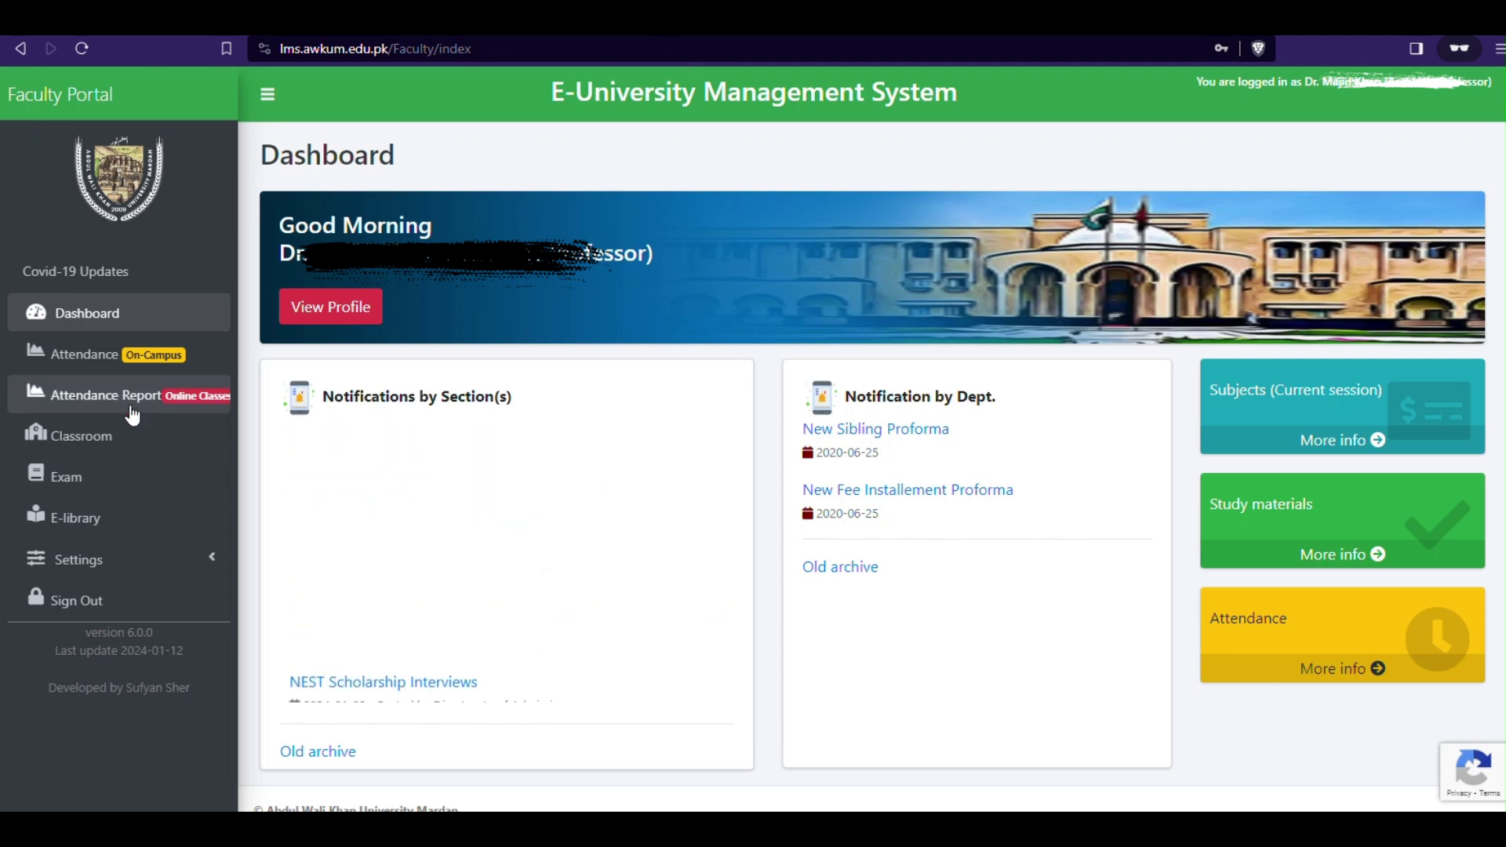
Enter the BS-5-Testing Subject classroom from the 2023 Fall session's class list
left_click(74, 441)
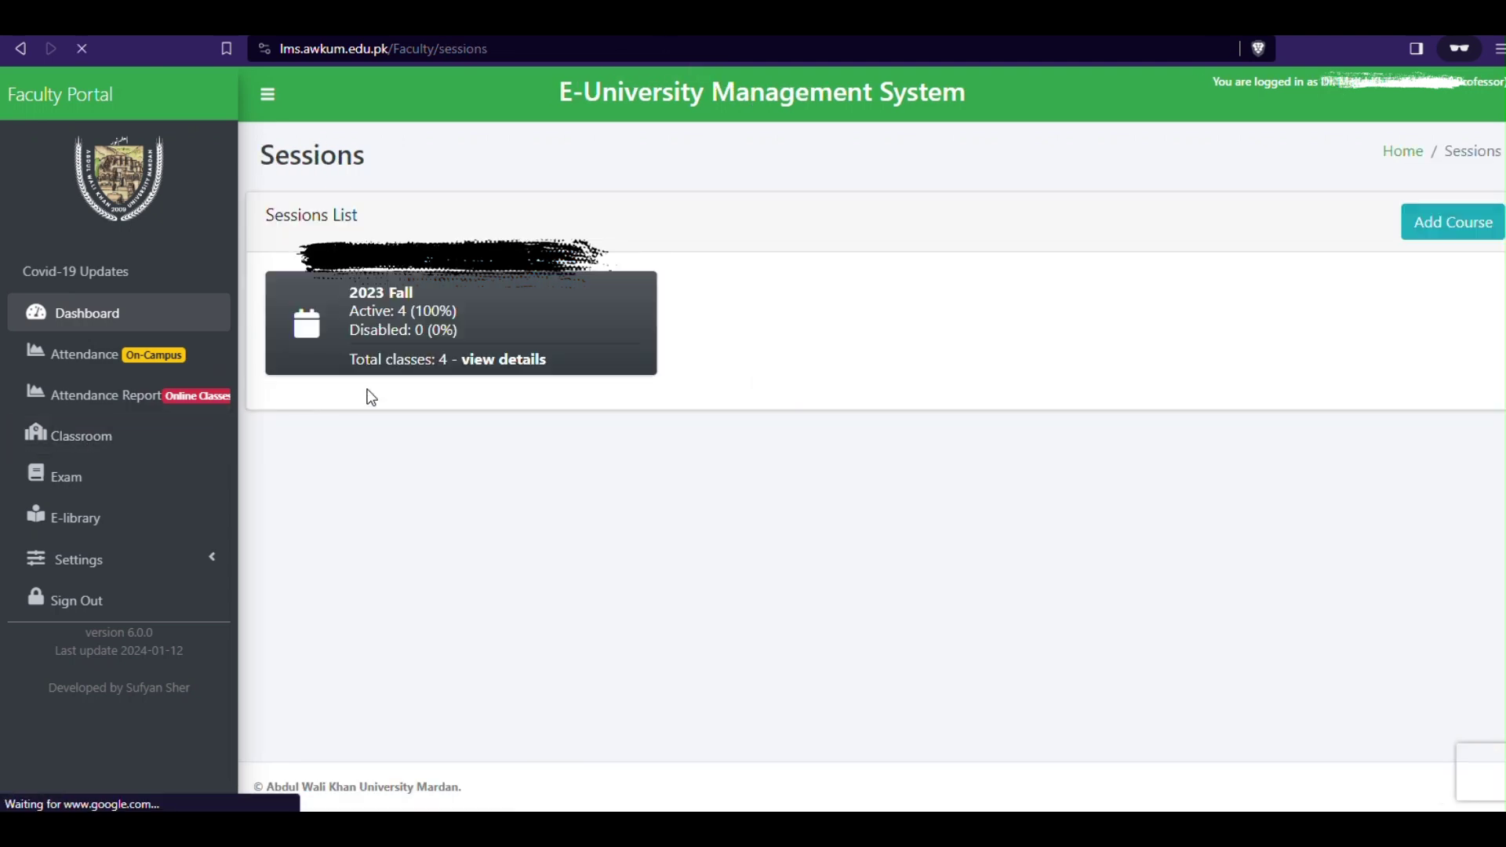
left_click(493, 363)
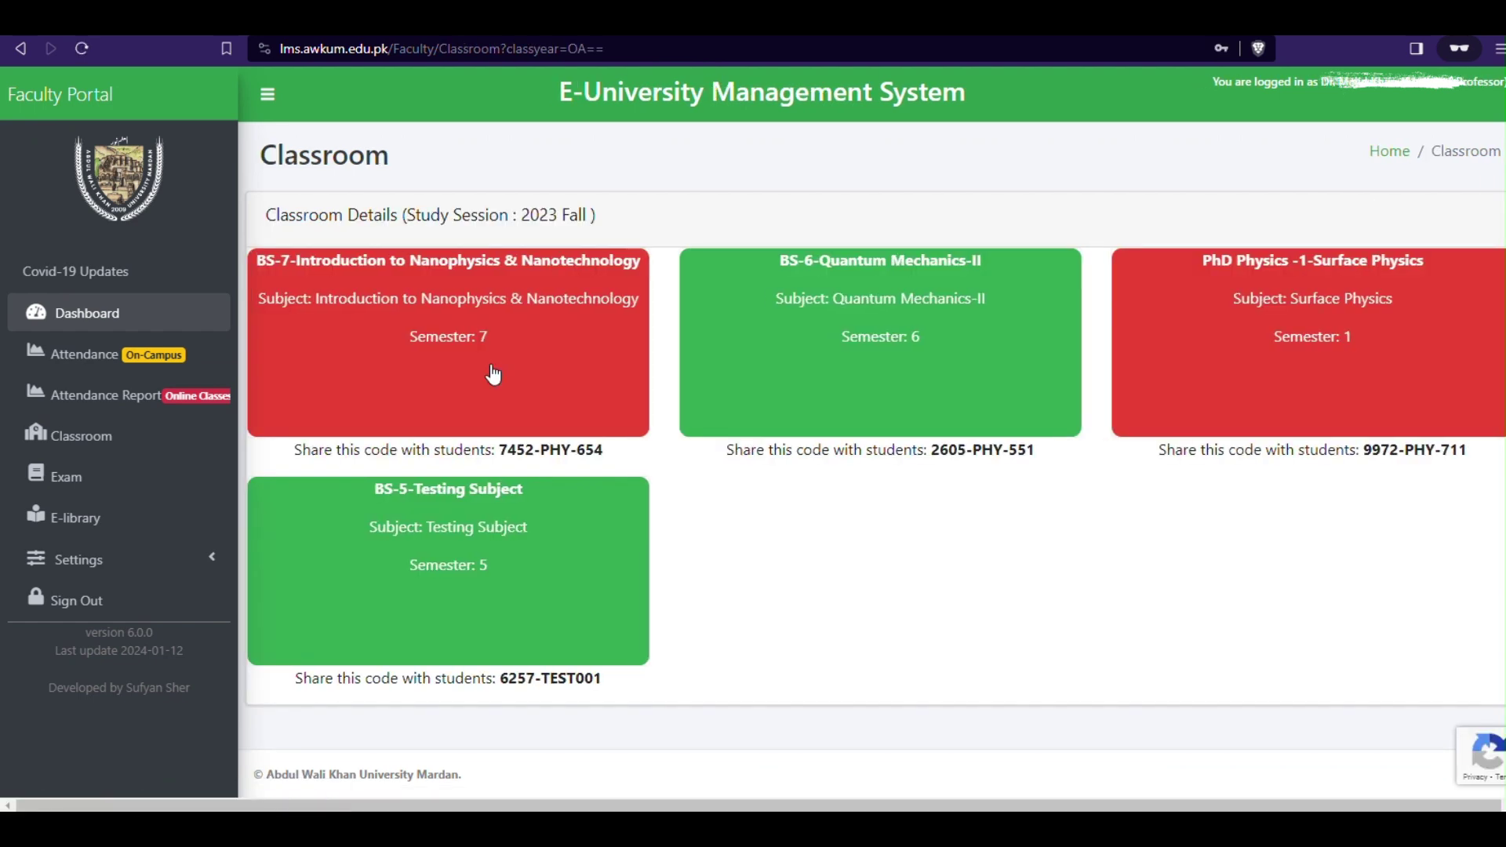
mouse_move(269, 520)
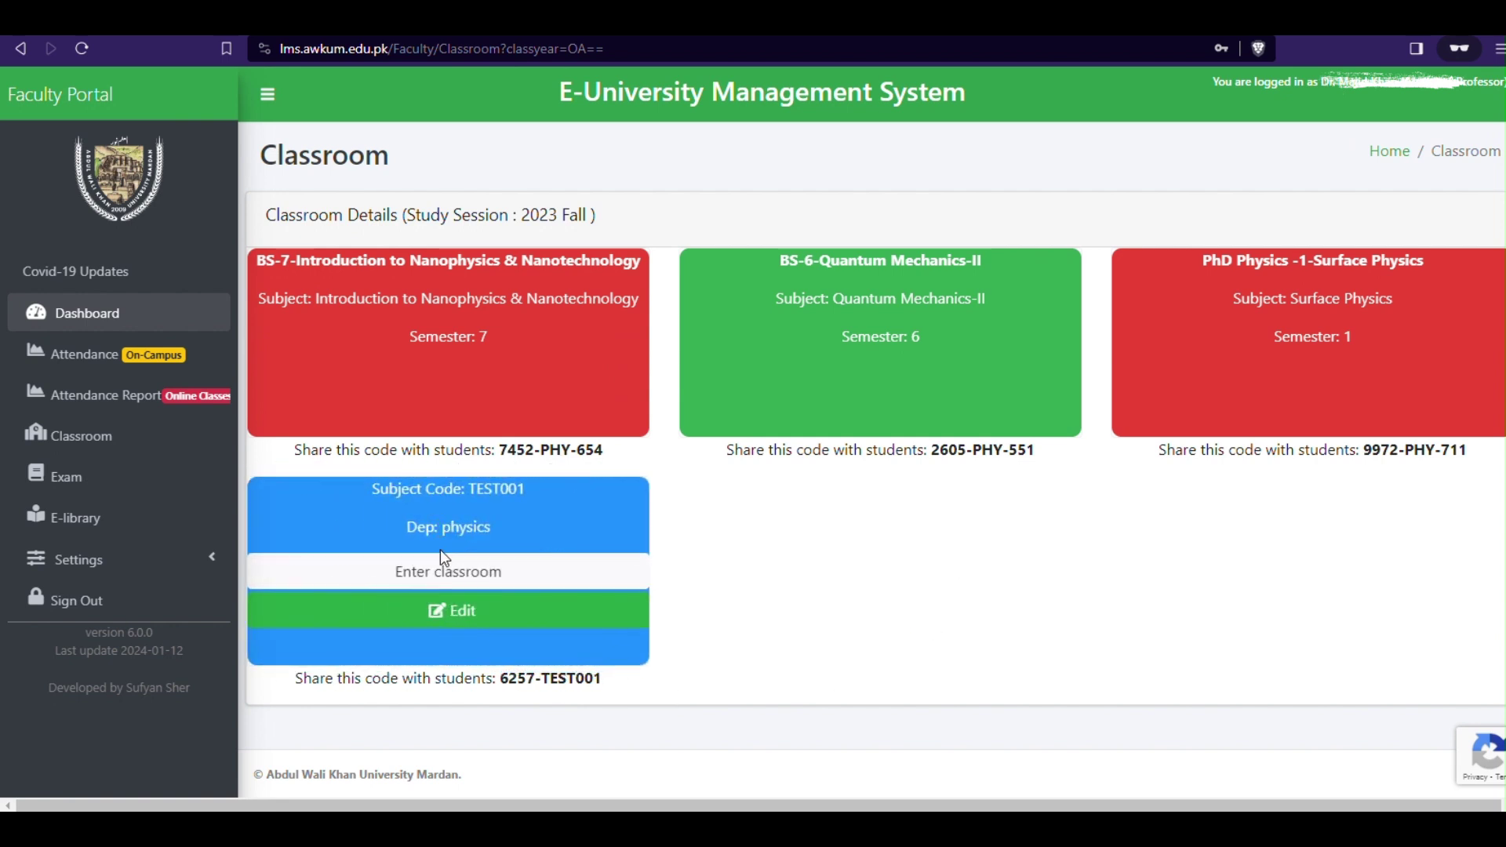
left_click(464, 572)
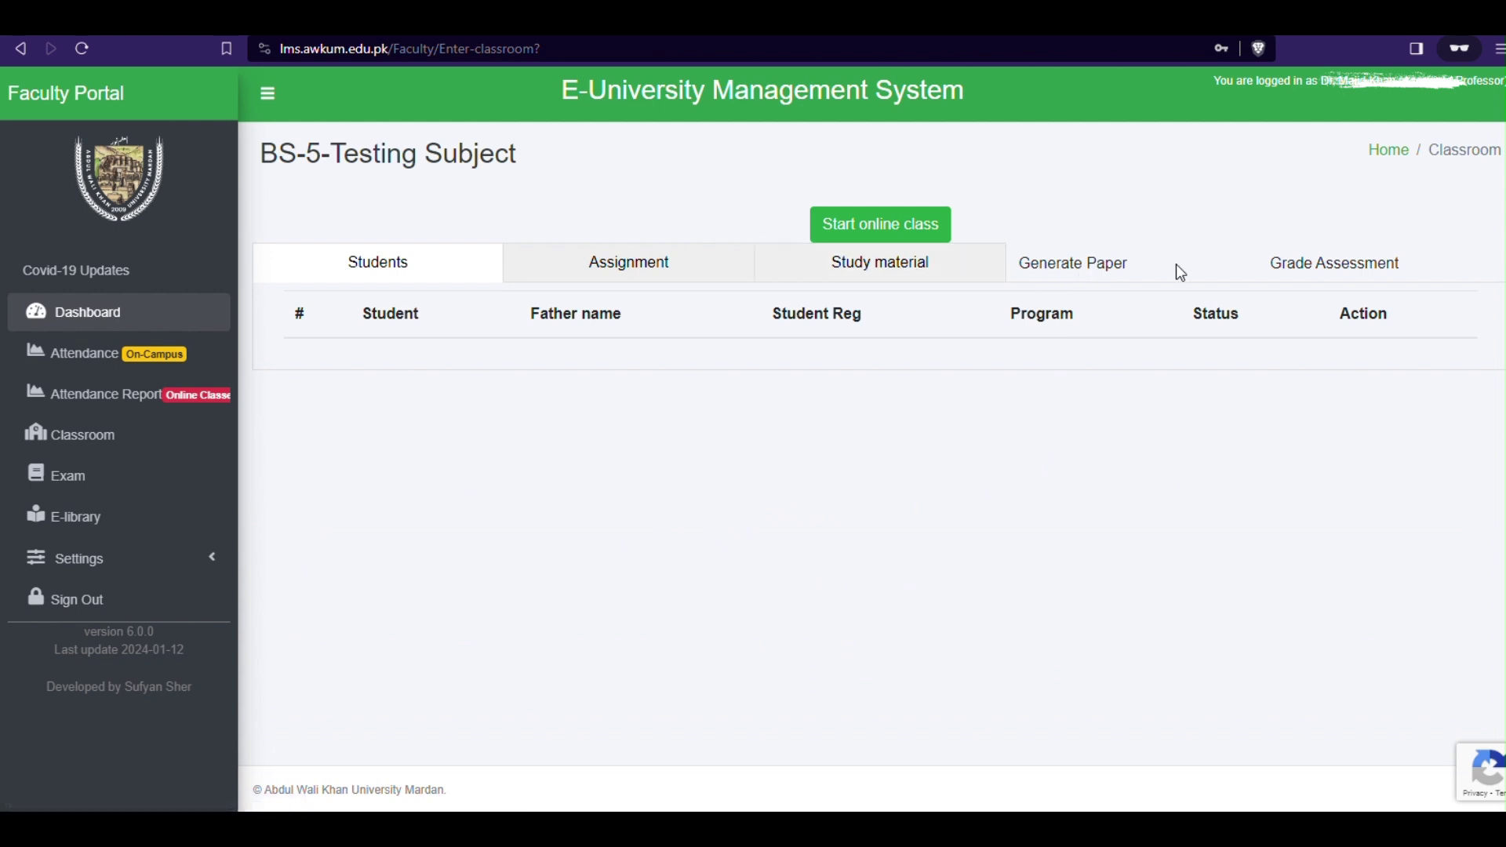
Start a new paper with 50 questions, exam type FINAL and 50 total marks
left_click(1114, 273)
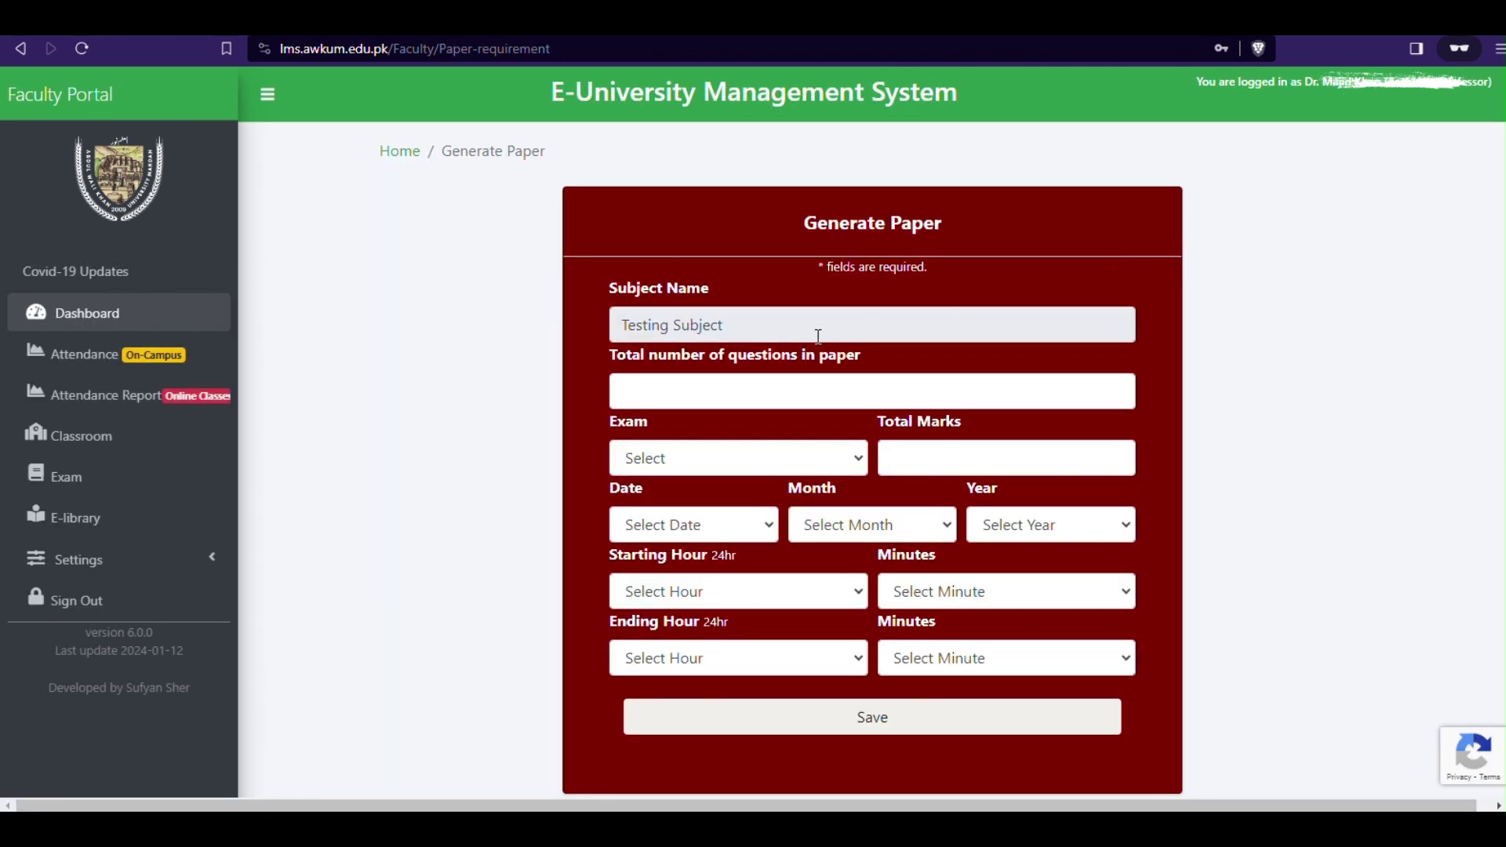
left_click(671, 399)
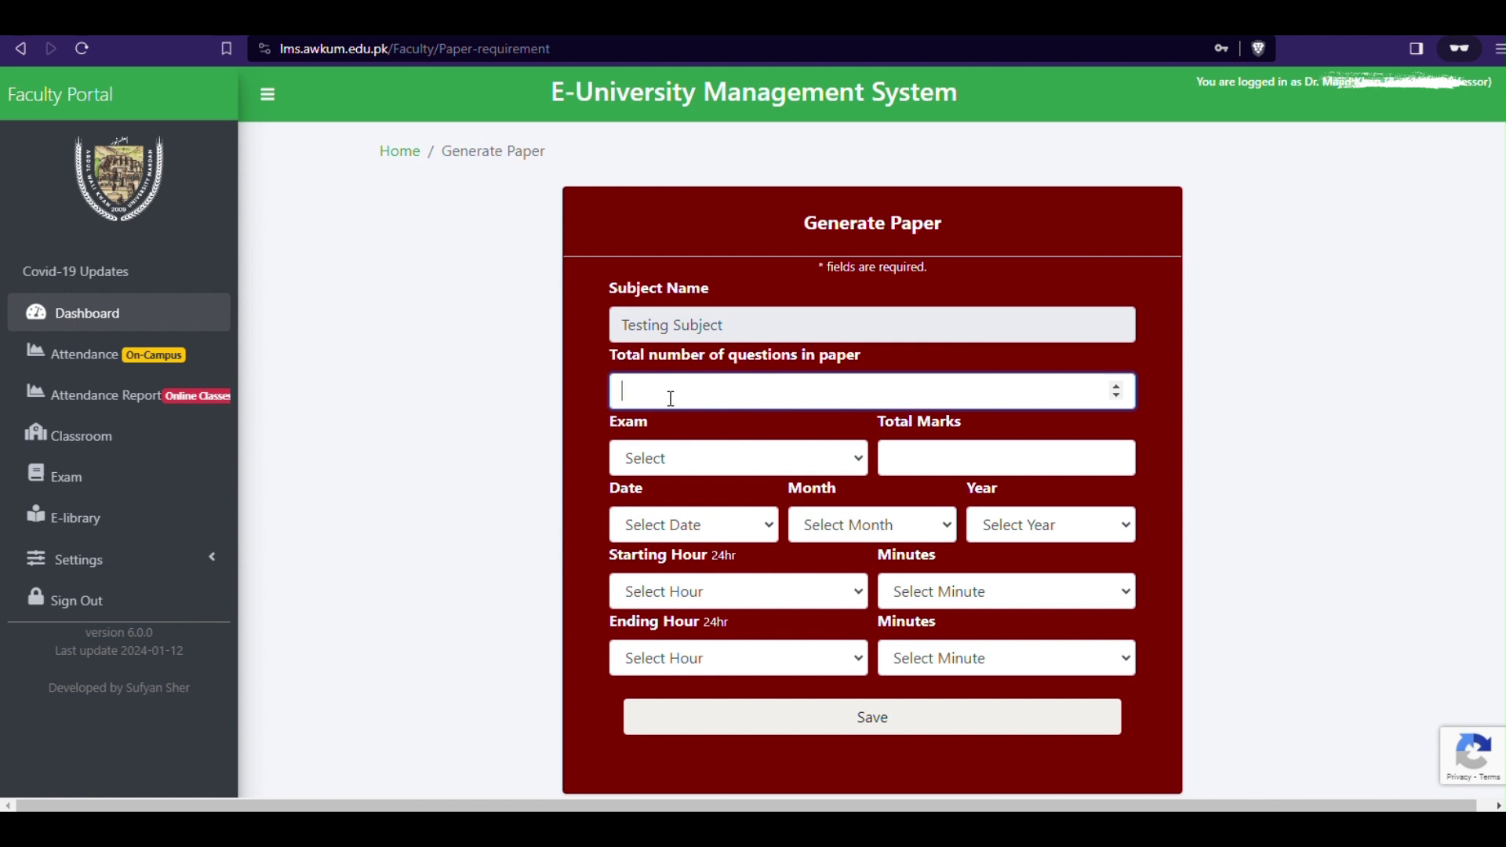
type("6")
key("BackSpace")
type("5")
left_click(727, 458)
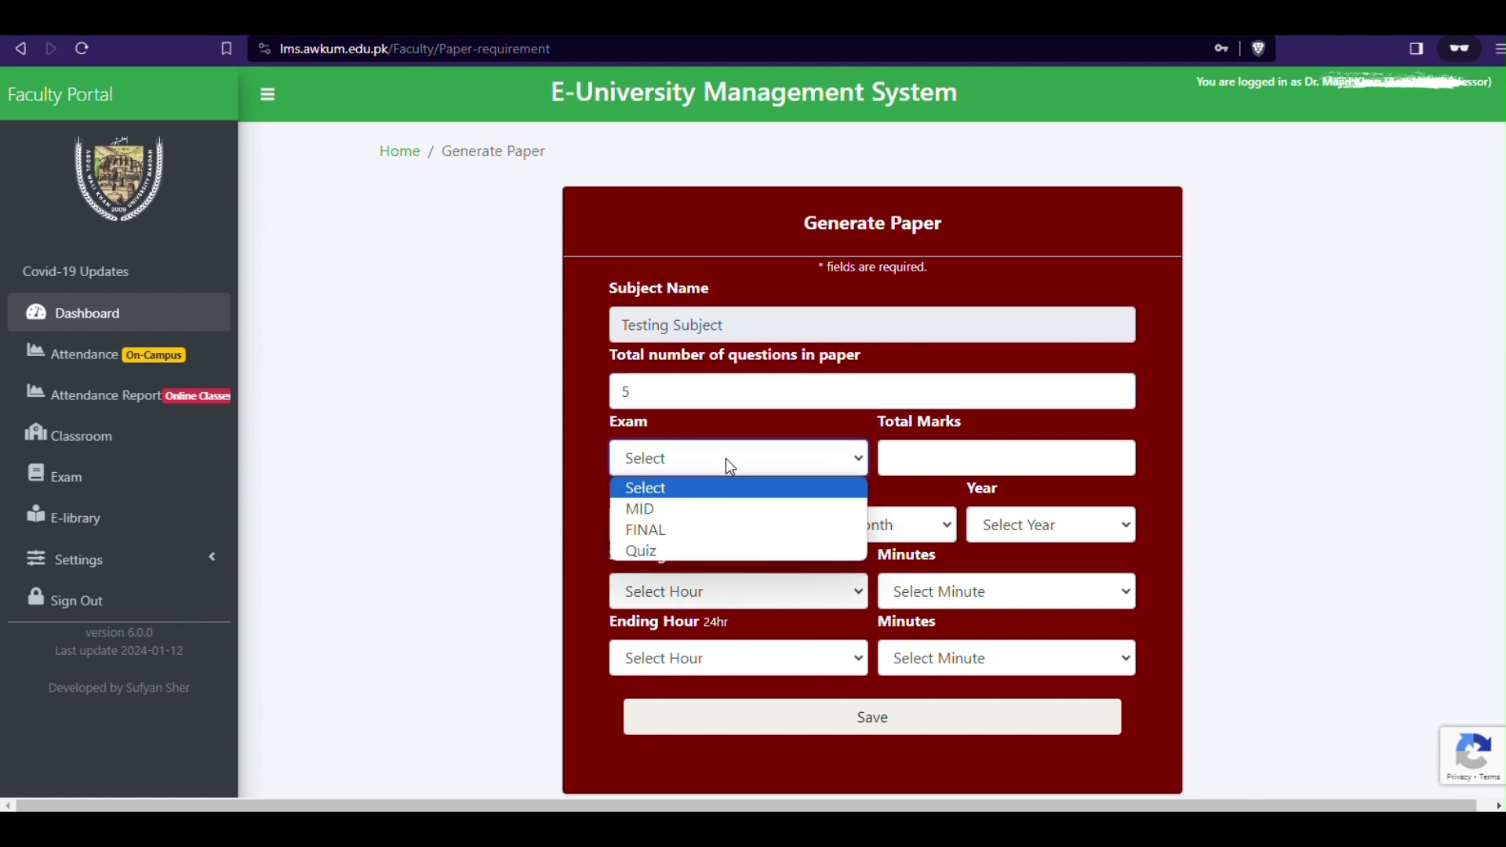
left_click(667, 531)
left_click(901, 463)
type("5")
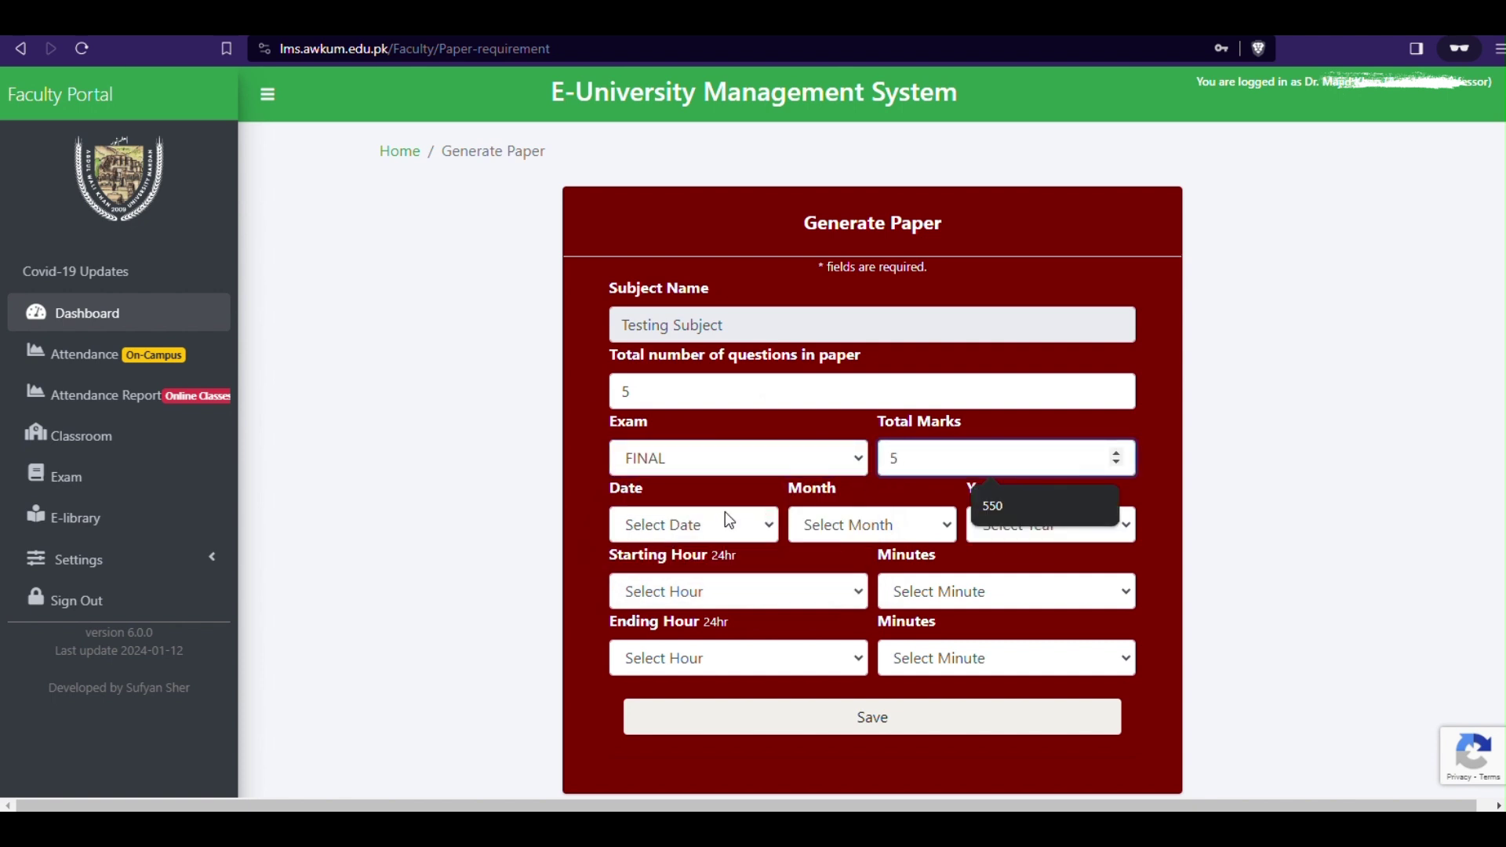
left_click(669, 391)
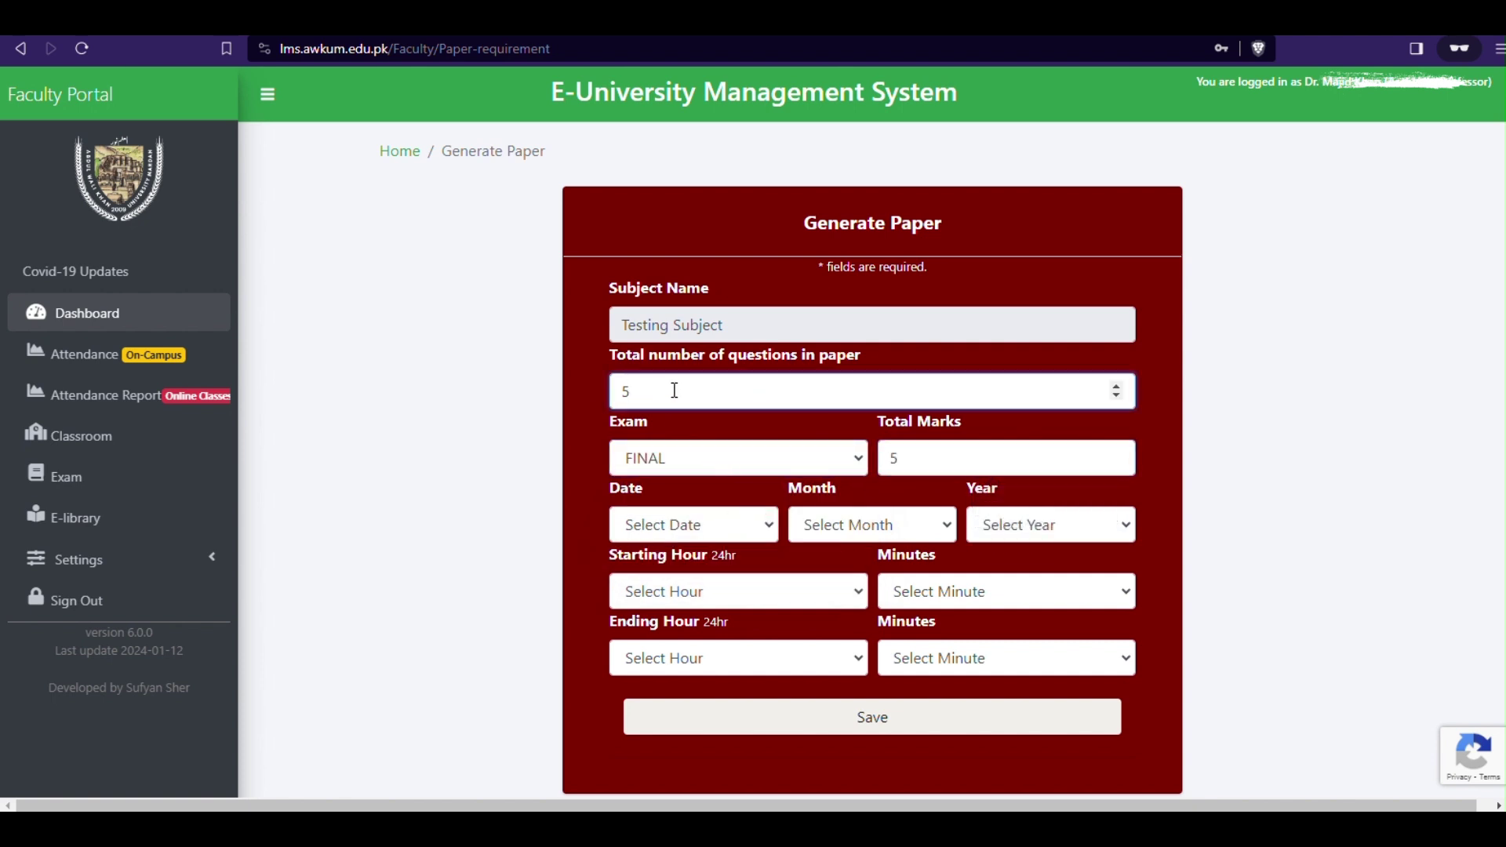
type("0")
left_click(910, 451)
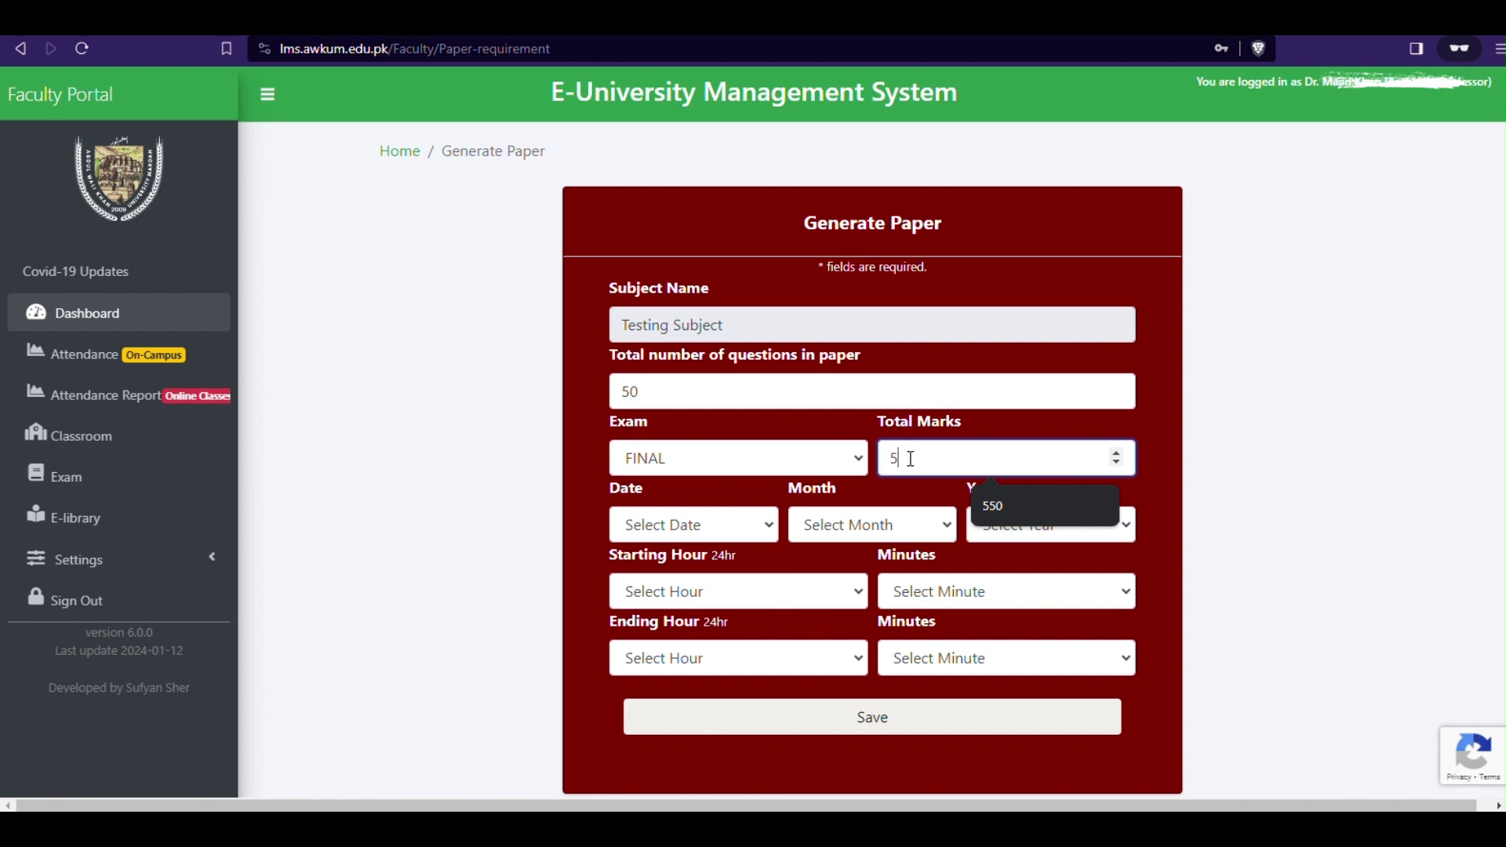
type("0")
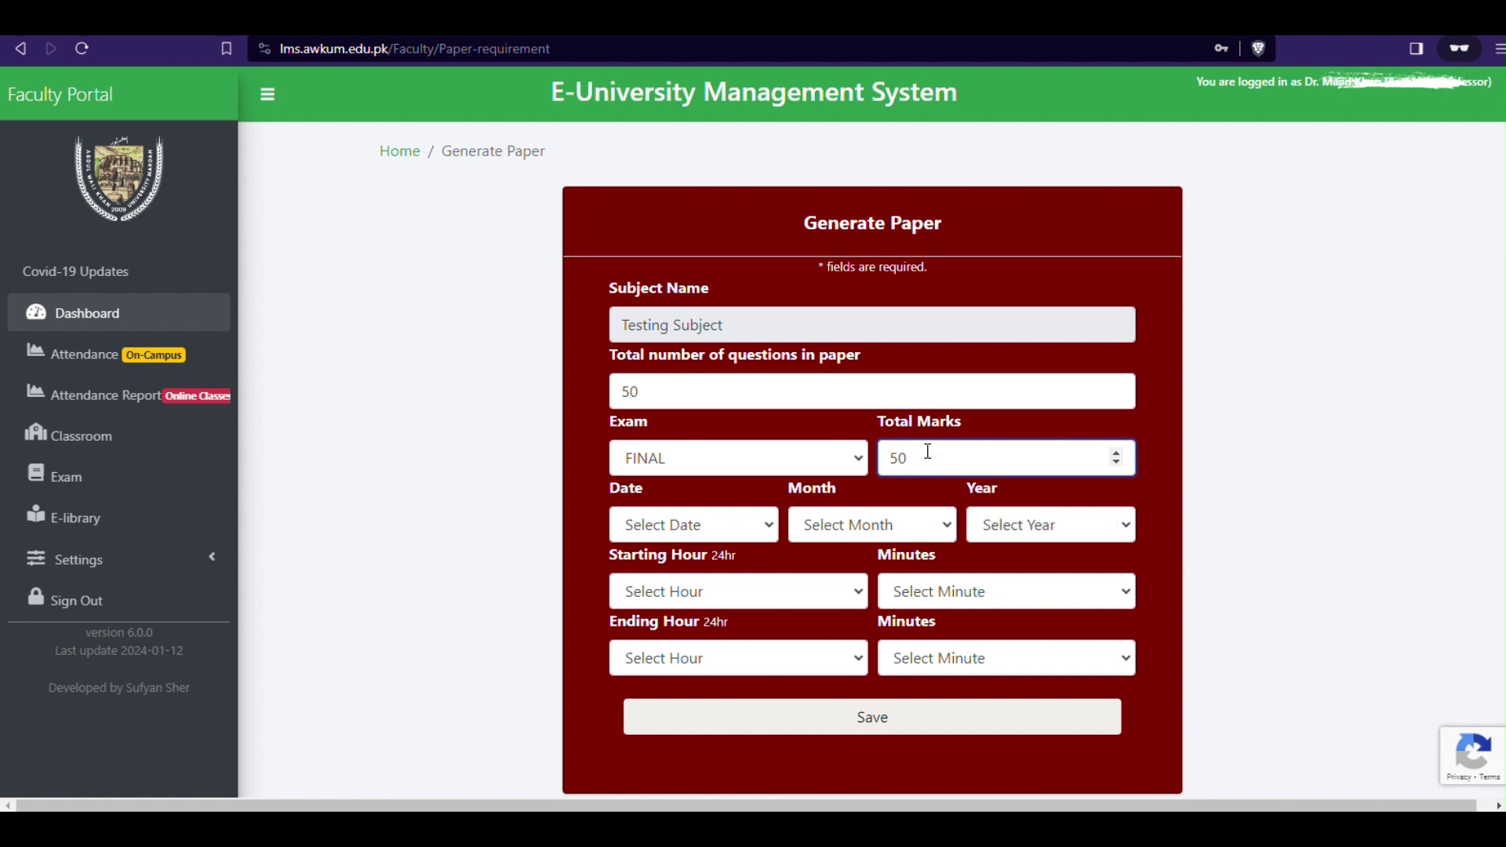
left_click_drag(657, 391, 605, 394)
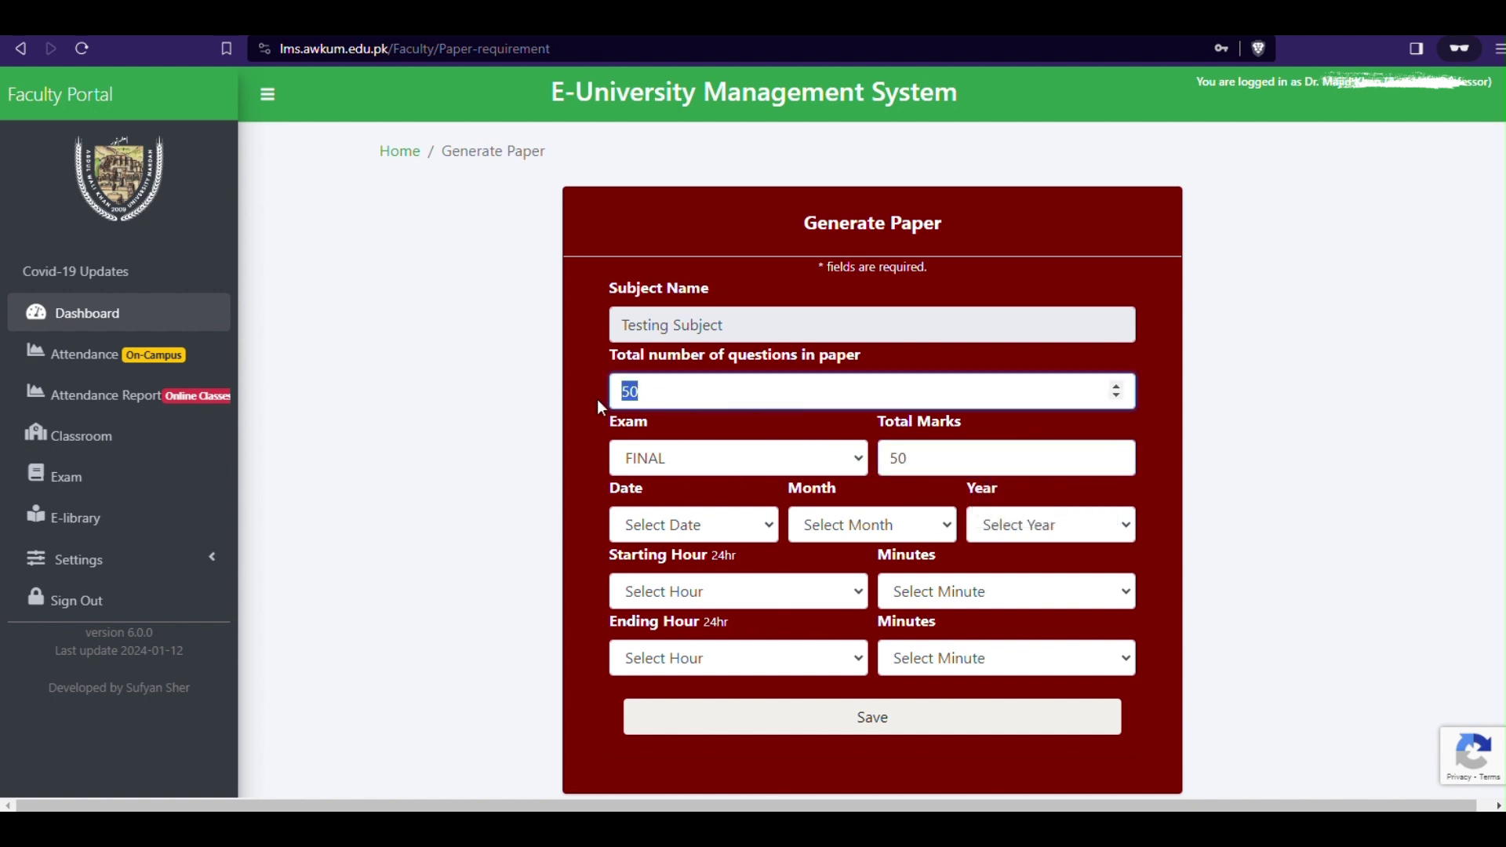
Schedule the exam for 17 January 2024, from 10:00 to 12:00
left_click(680, 530)
left_click(680, 530)
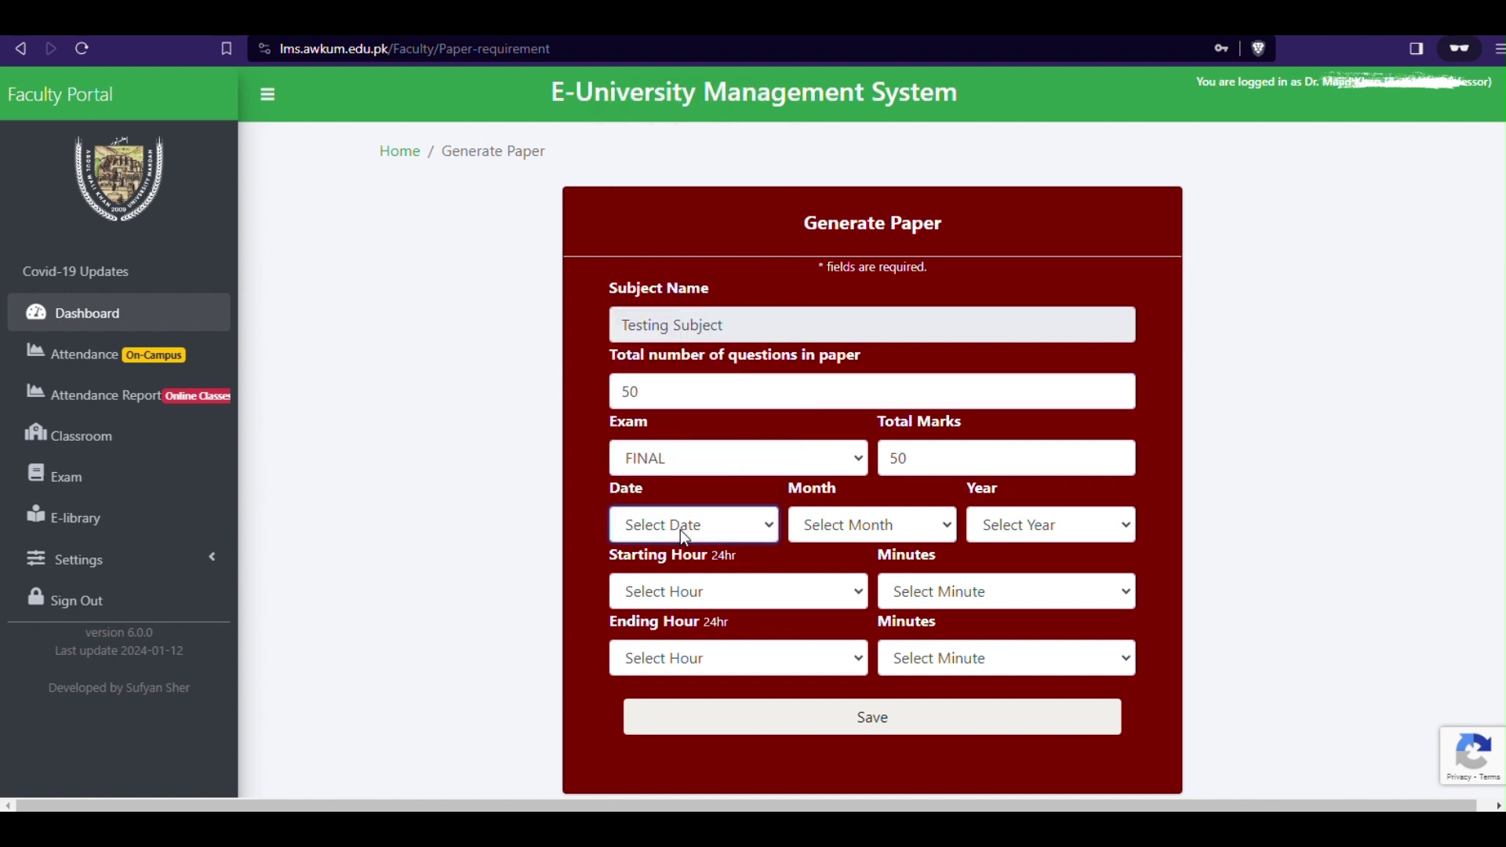
left_click(694, 526)
left_click(647, 451)
left_click(872, 525)
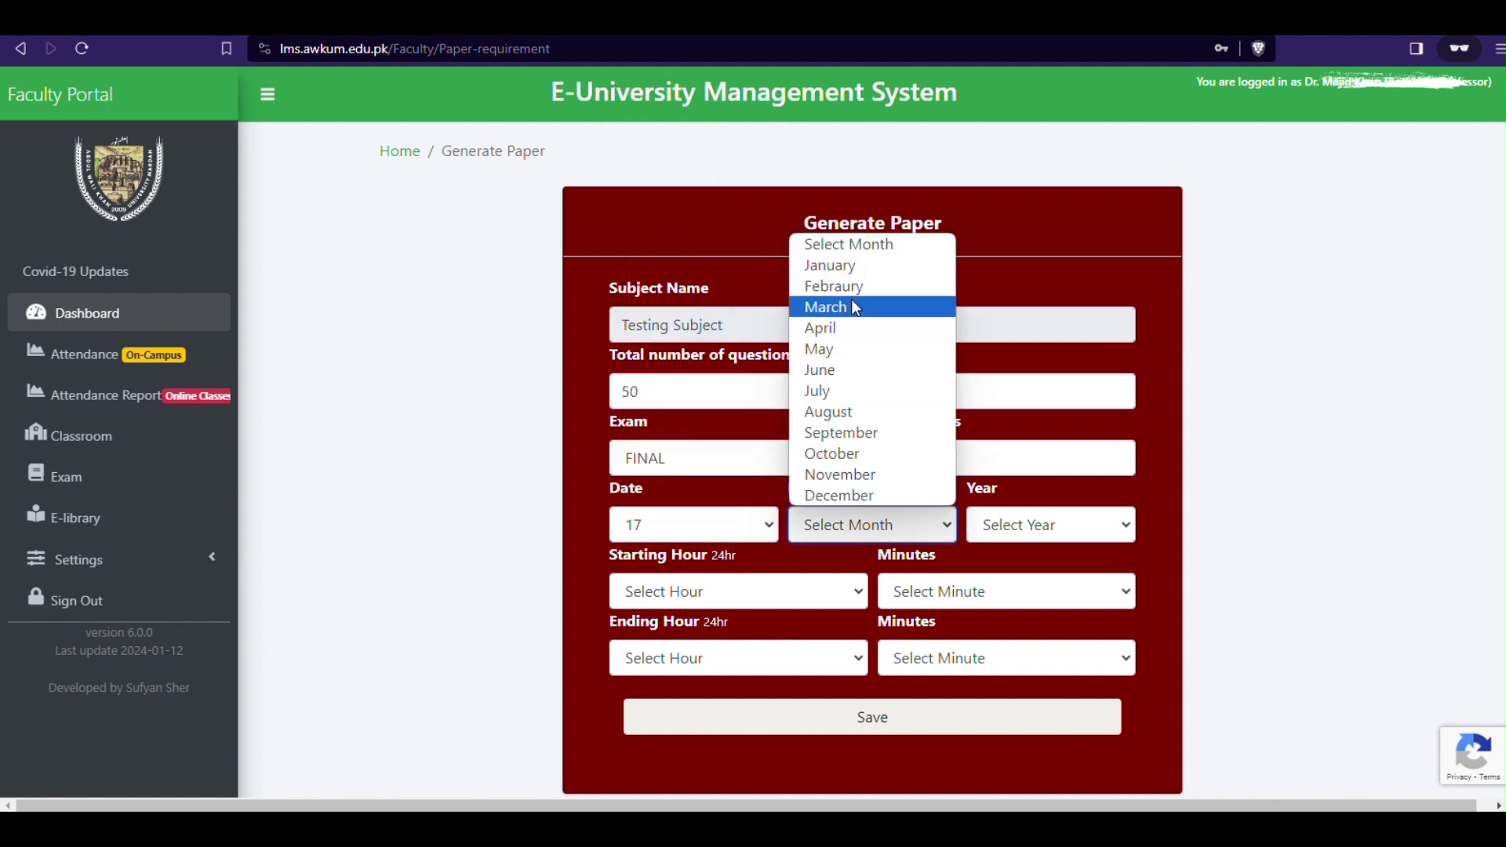
left_click(846, 265)
left_click(1020, 524)
left_click(1001, 576)
left_click(738, 592)
left_click(675, 375)
left_click(1007, 591)
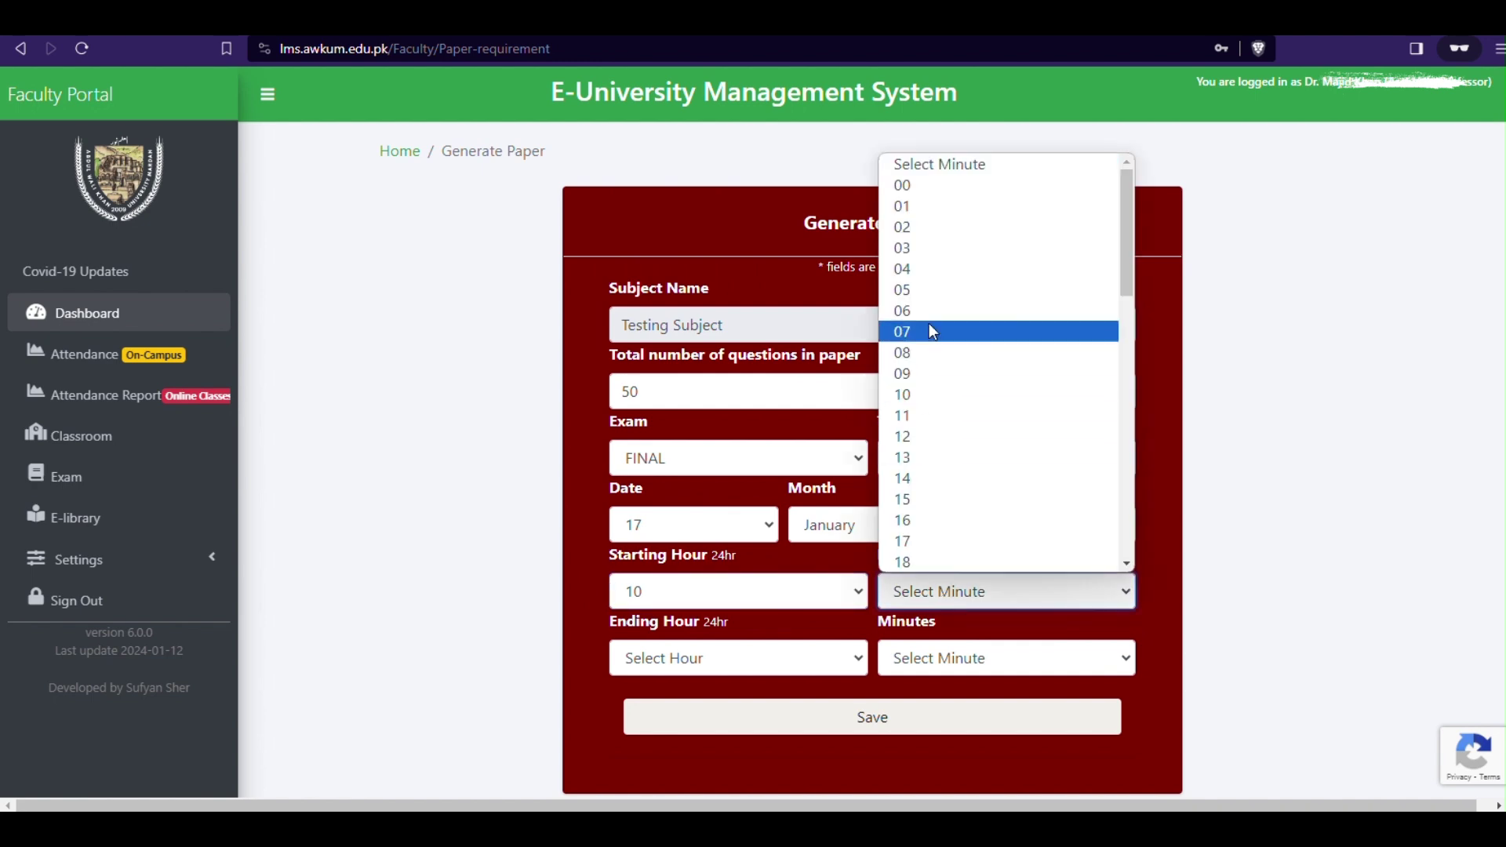
left_click(926, 184)
left_click(737, 658)
left_click(707, 503)
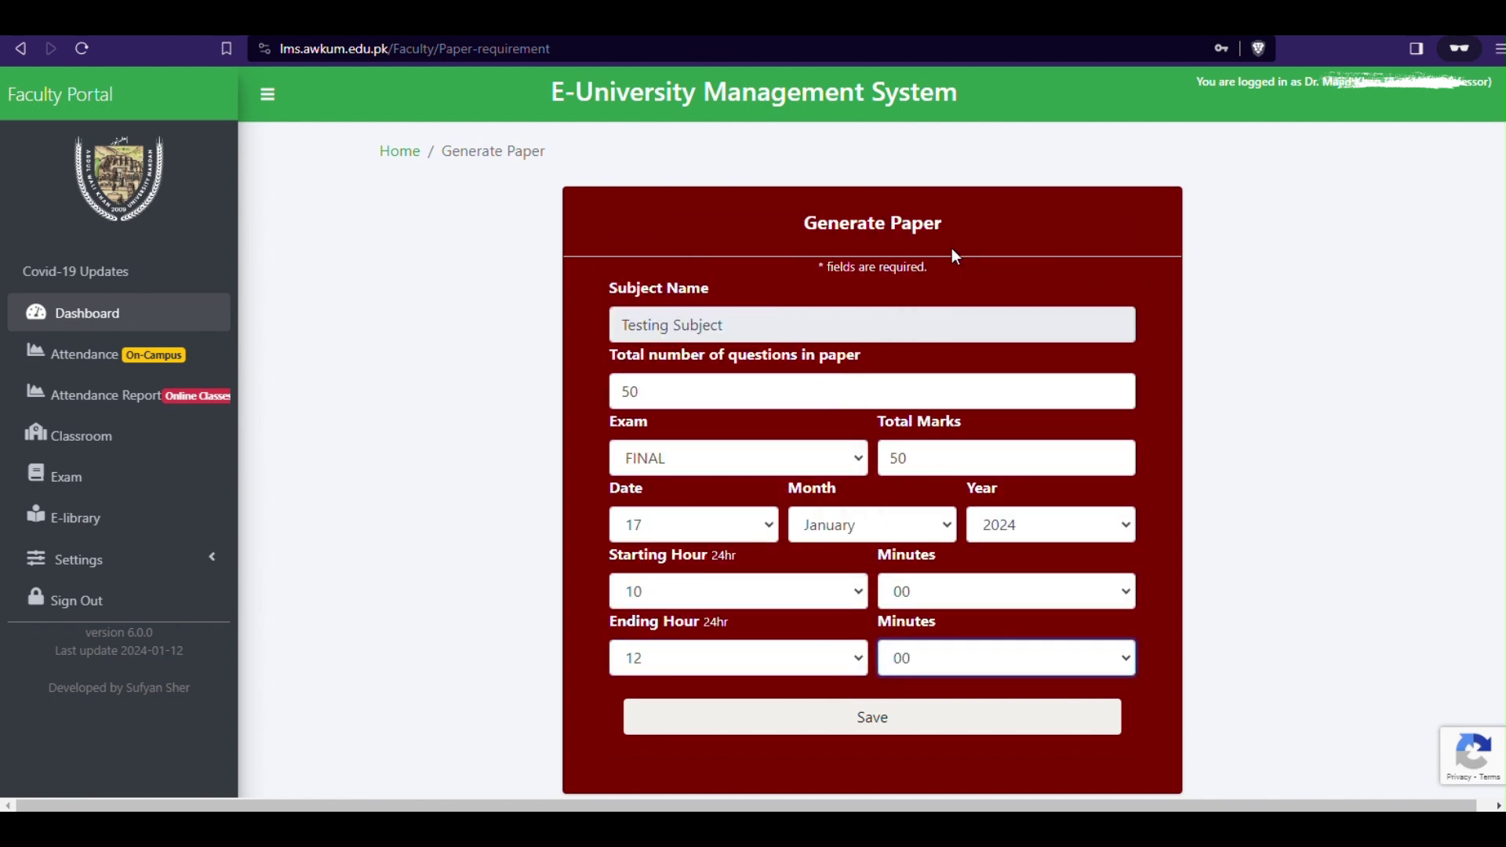
Save the paper settings and type the first question with its Option A line duplicated
left_click(849, 720)
scroll(1400, 452, "down", 4)
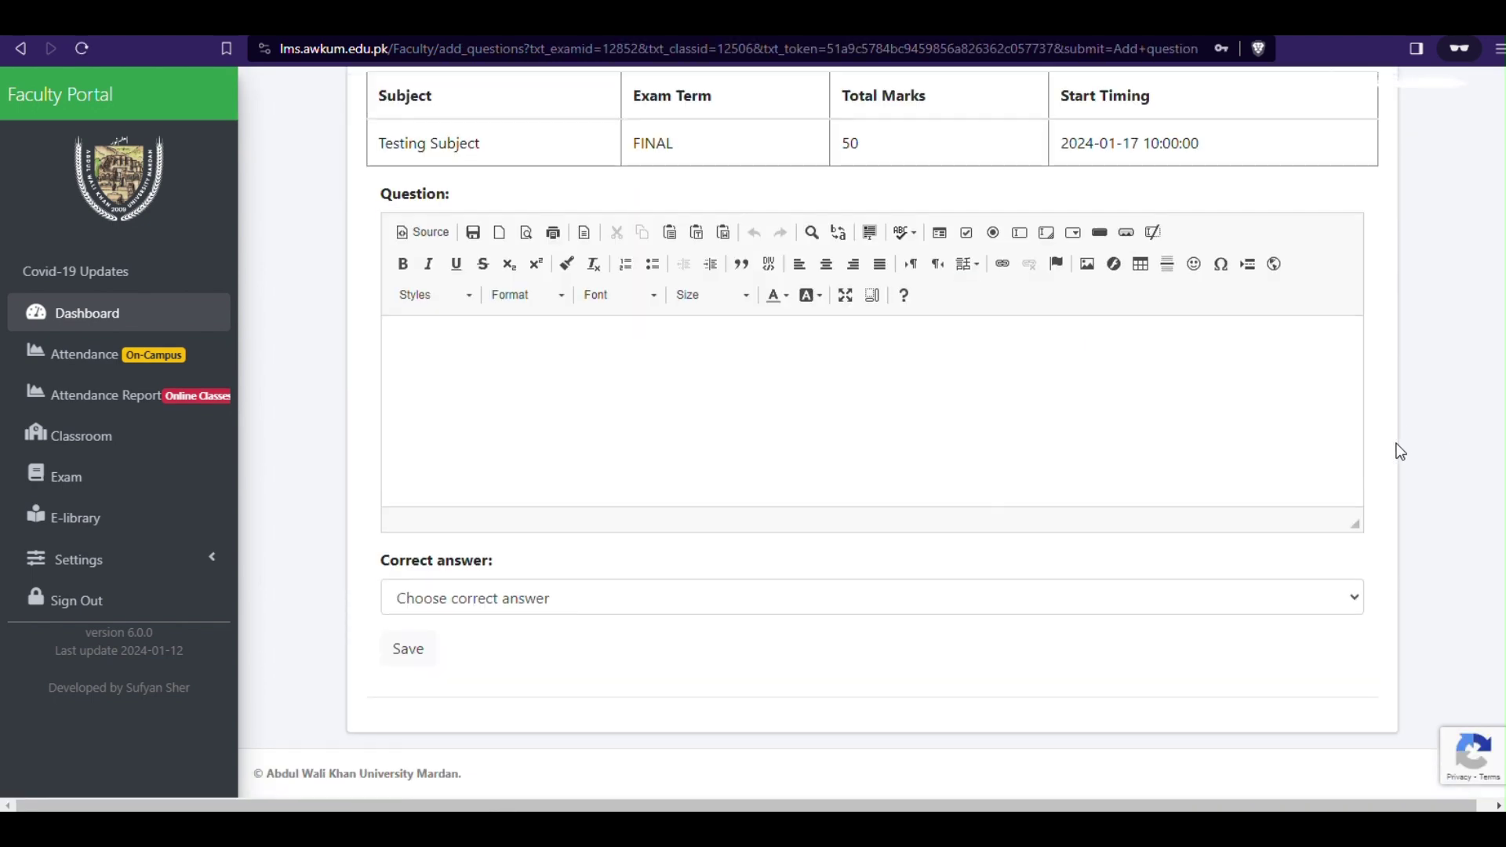
scroll(643, 651, "up", 2)
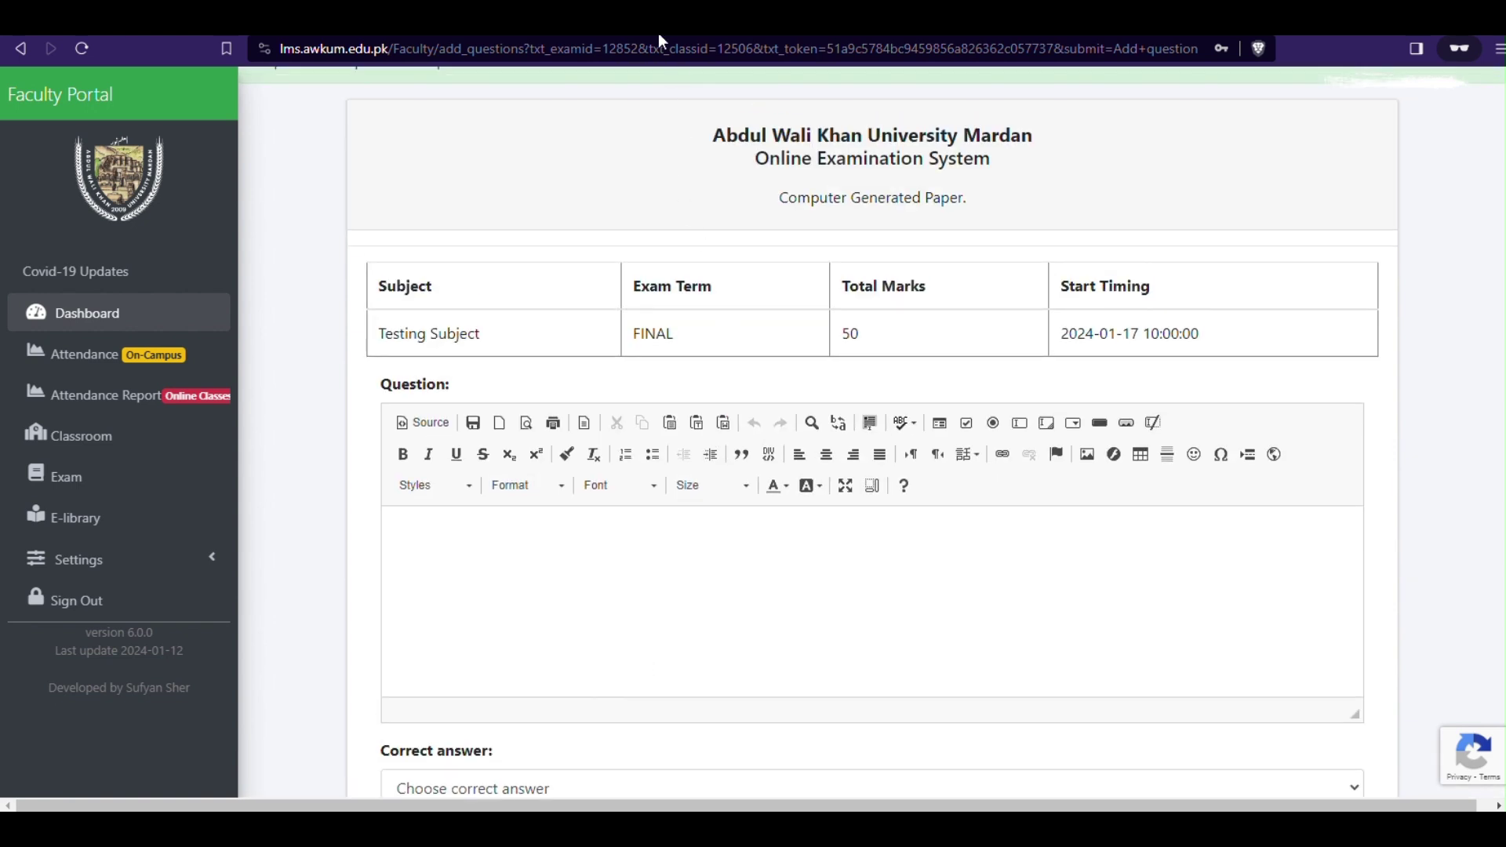
left_click(441, 563)
type("This is my first MCQ")
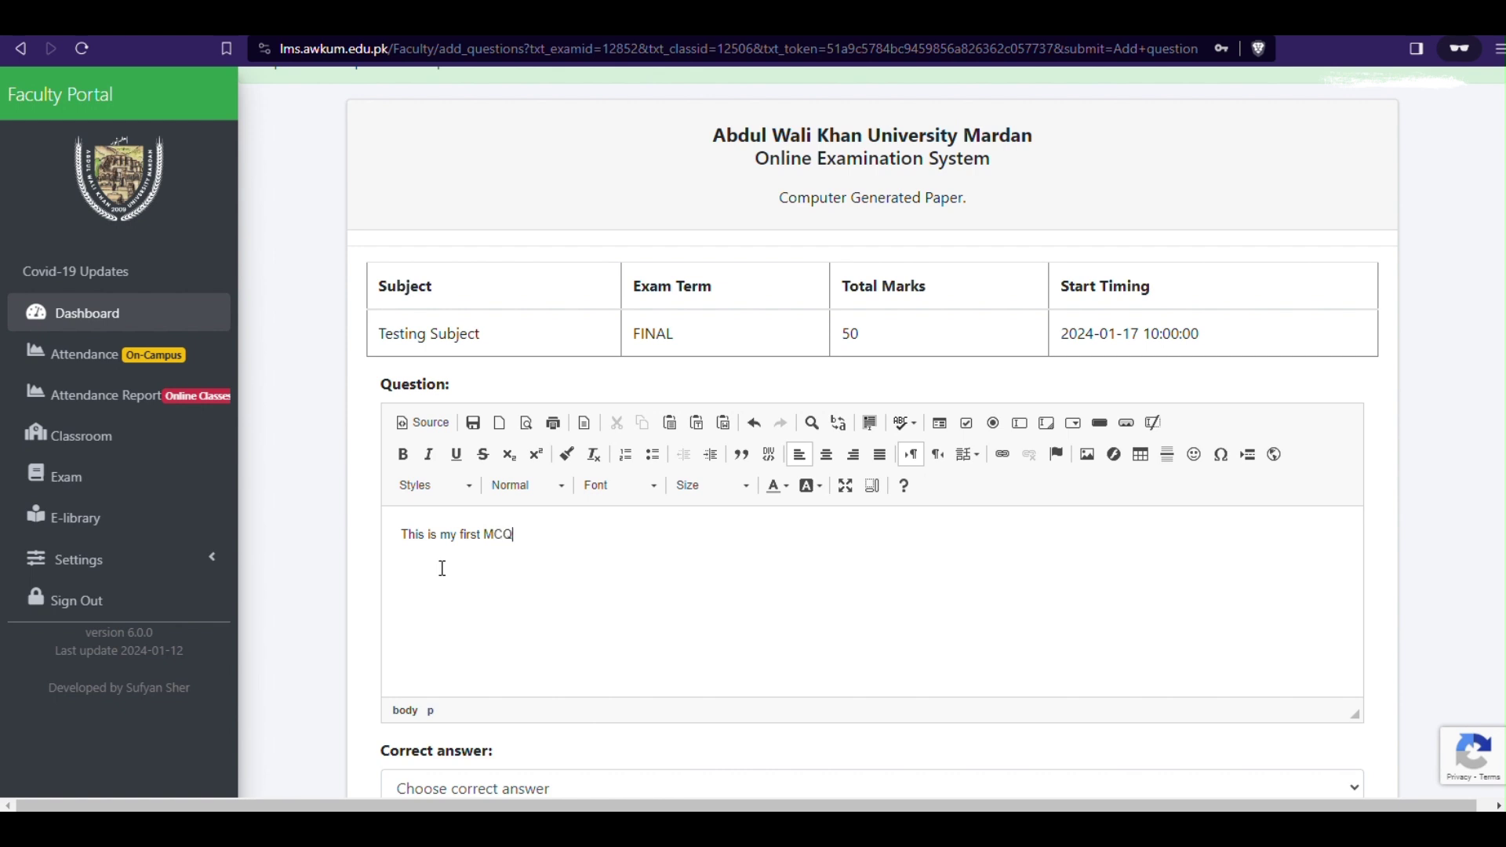
type("ption A")
key("shift+Home")
key("ctrl+c")
key("End")
key("Return")
key("ctrl+v")
key("Return")
key("ctrl+v")
Relabel the duplicated lines as options B and C and add a fourth option
double_click(447, 598)
type("B")
double_click(447, 630)
type("C")
key("ctrl+v")
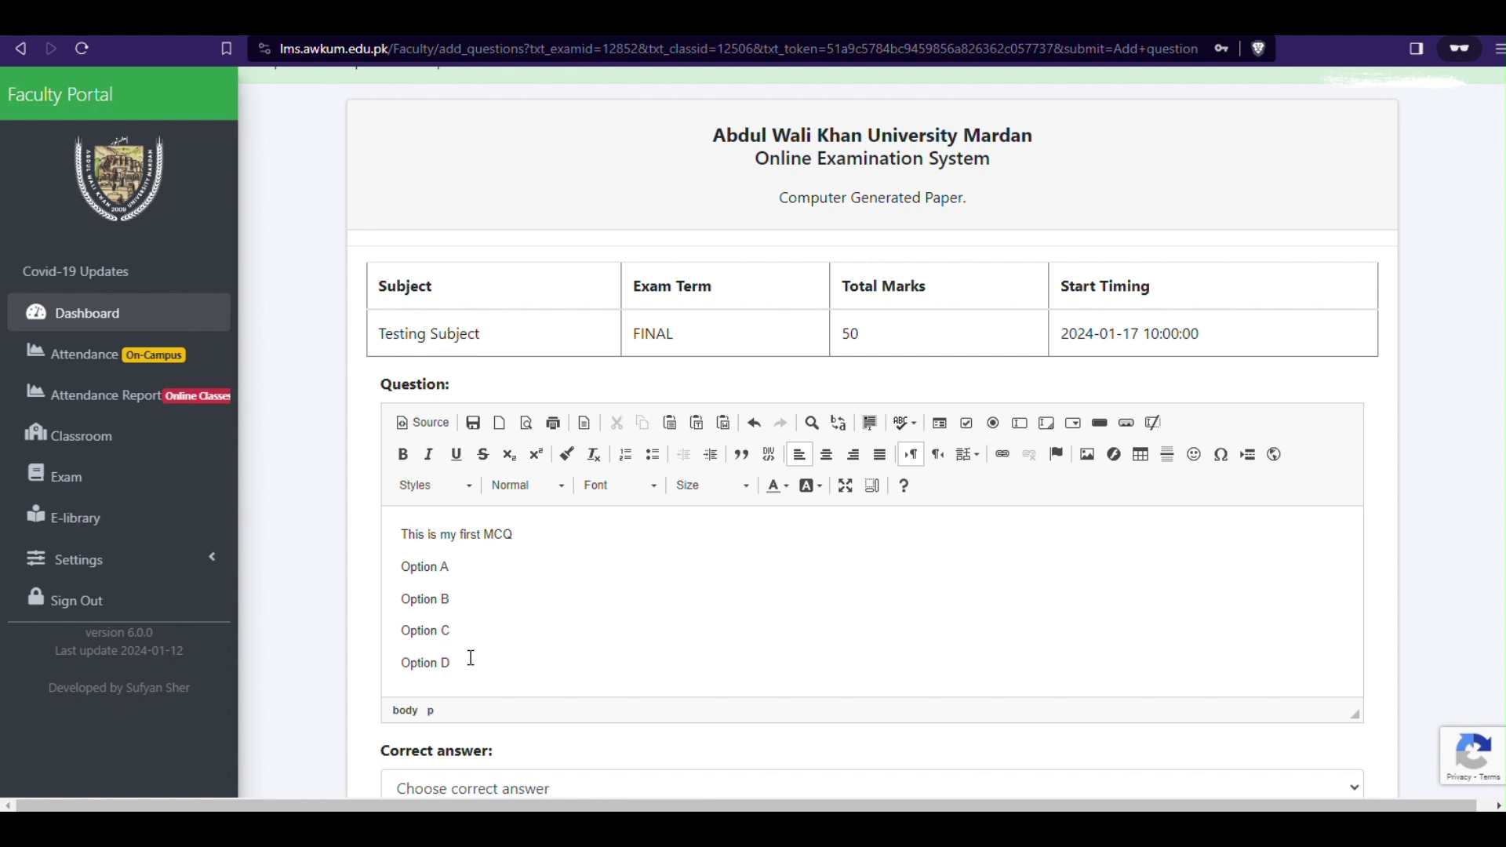
Format the question and options in Times New Roman, size 12
left_click_drag(470, 658, 400, 564)
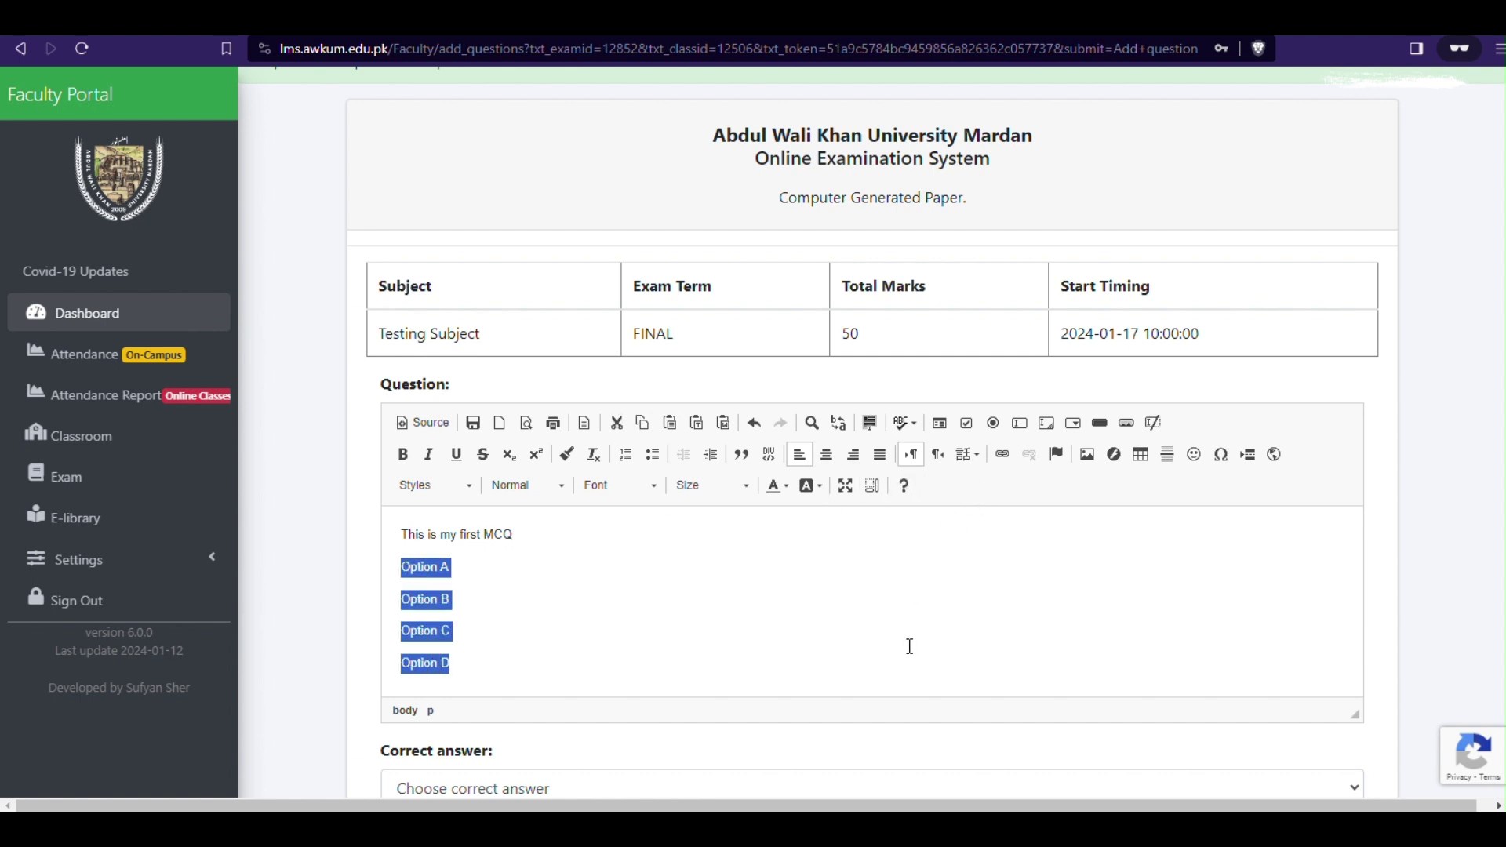
key("ctrl+a")
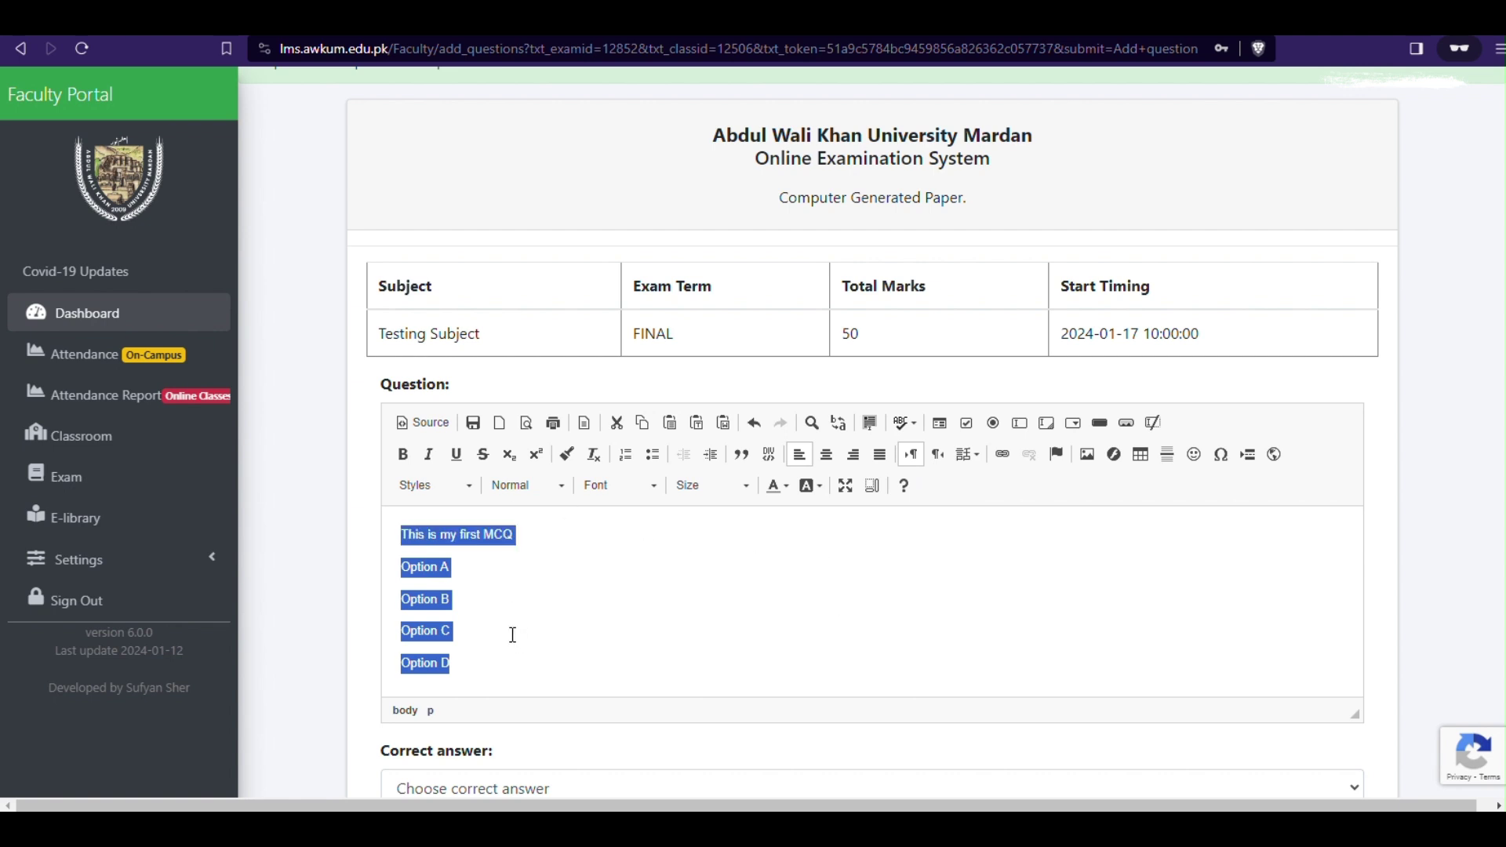
left_click(455, 486)
left_click(527, 486)
left_click(643, 486)
scroll(682, 612, "down", 2)
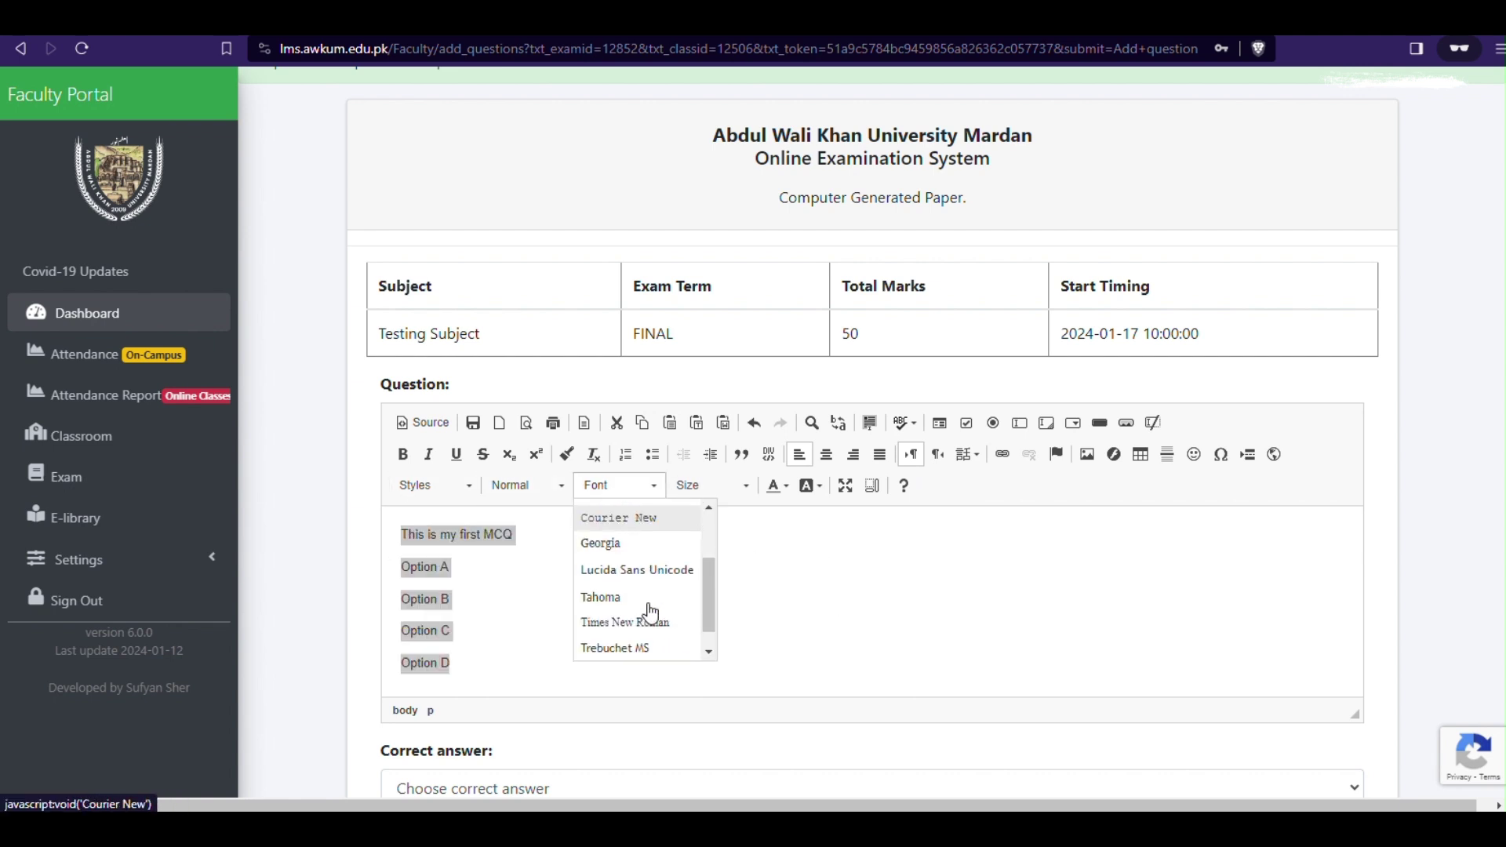
left_click(675, 619)
left_click(710, 485)
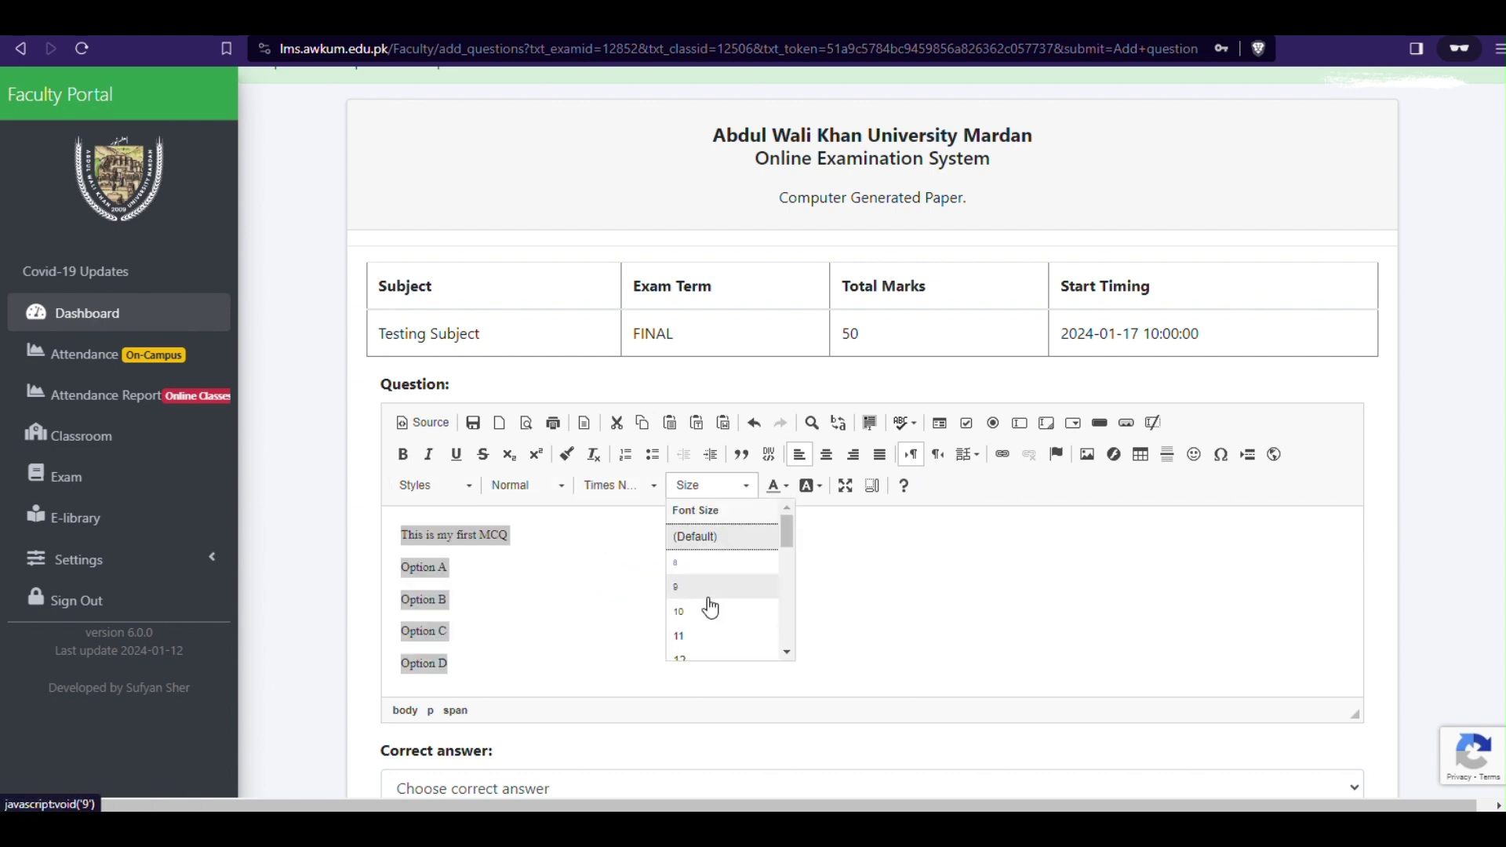
left_click(690, 655)
left_click(577, 663)
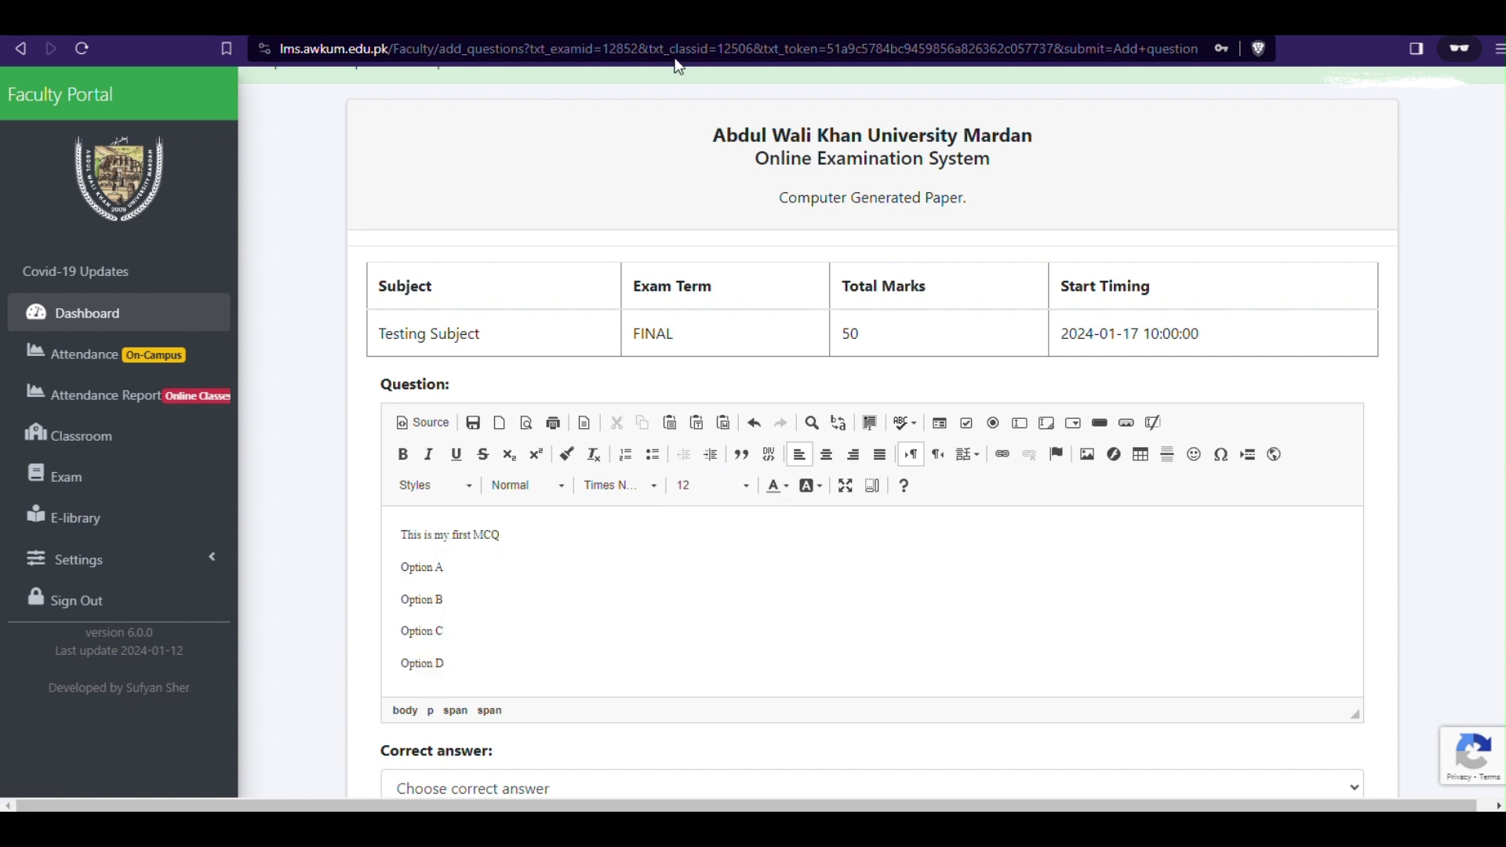
Turn the four options into a bulleted list and mark A as the correct answer
left_click_drag(528, 638, 400, 566)
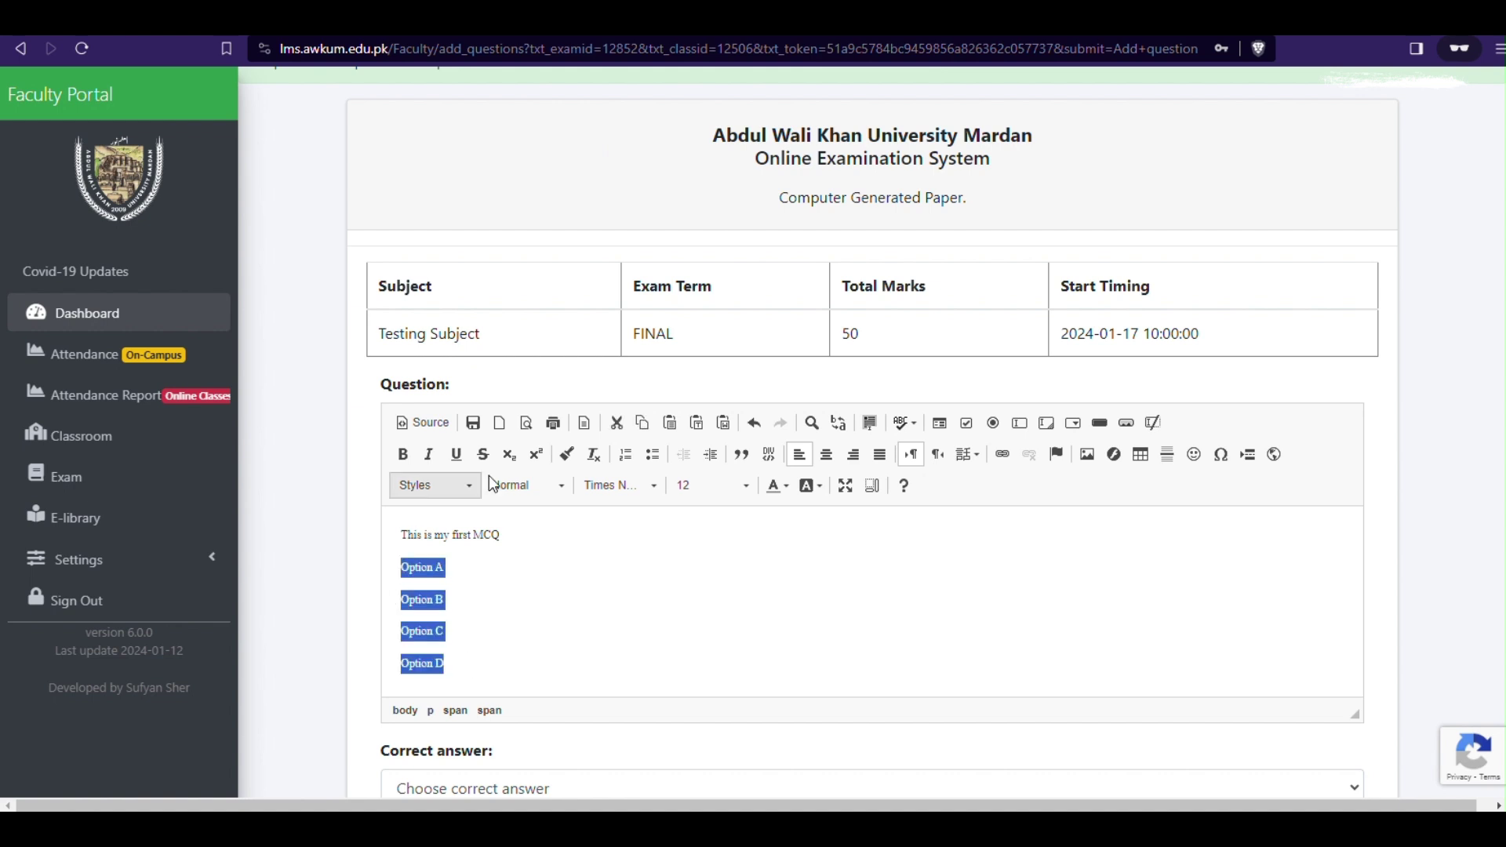
left_click(652, 455)
scroll(521, 612, "down", 2)
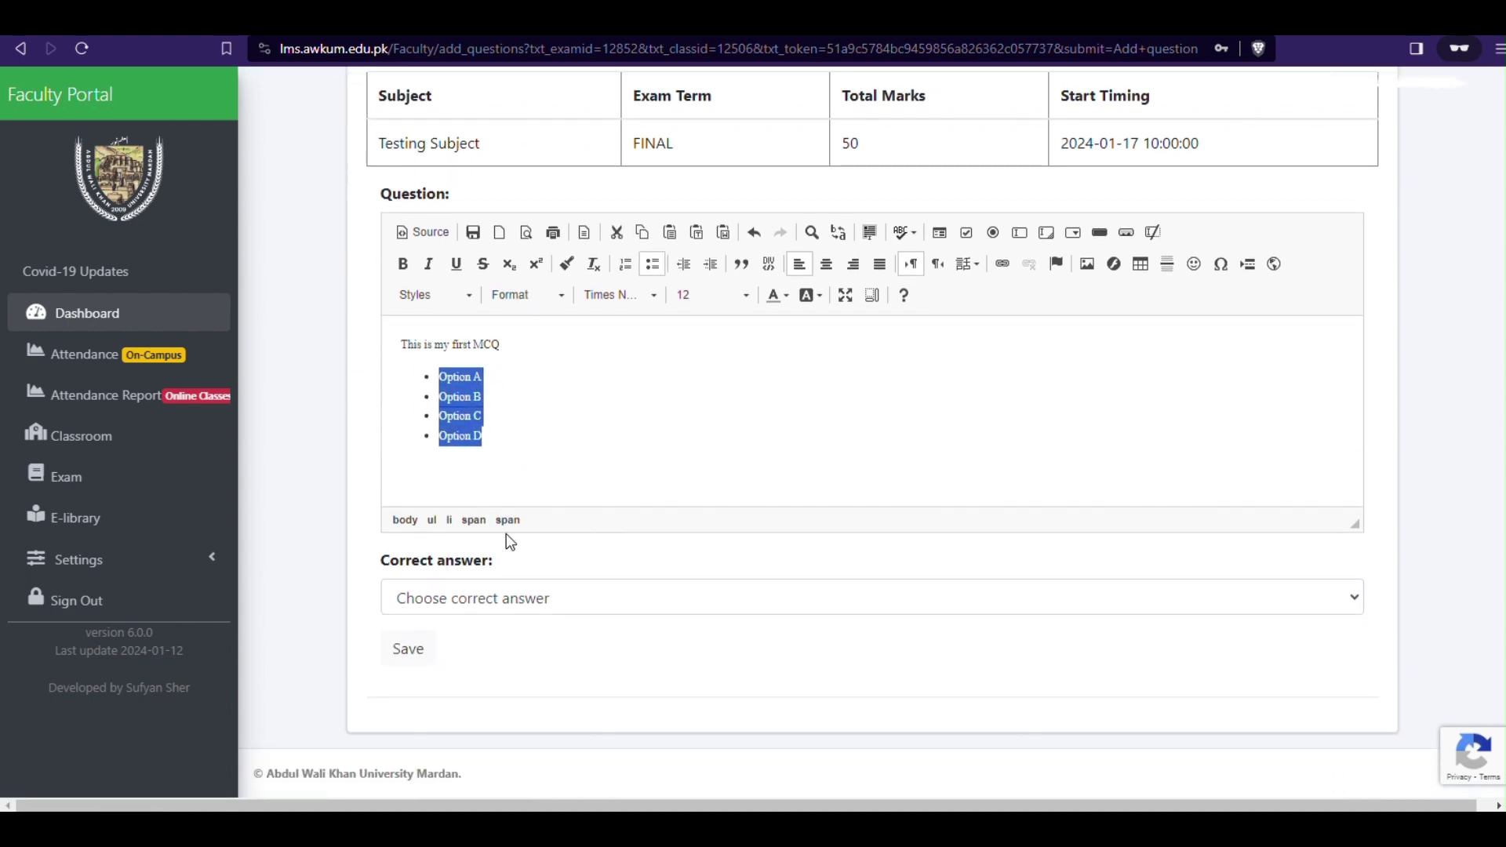
left_click(520, 609)
left_click(452, 650)
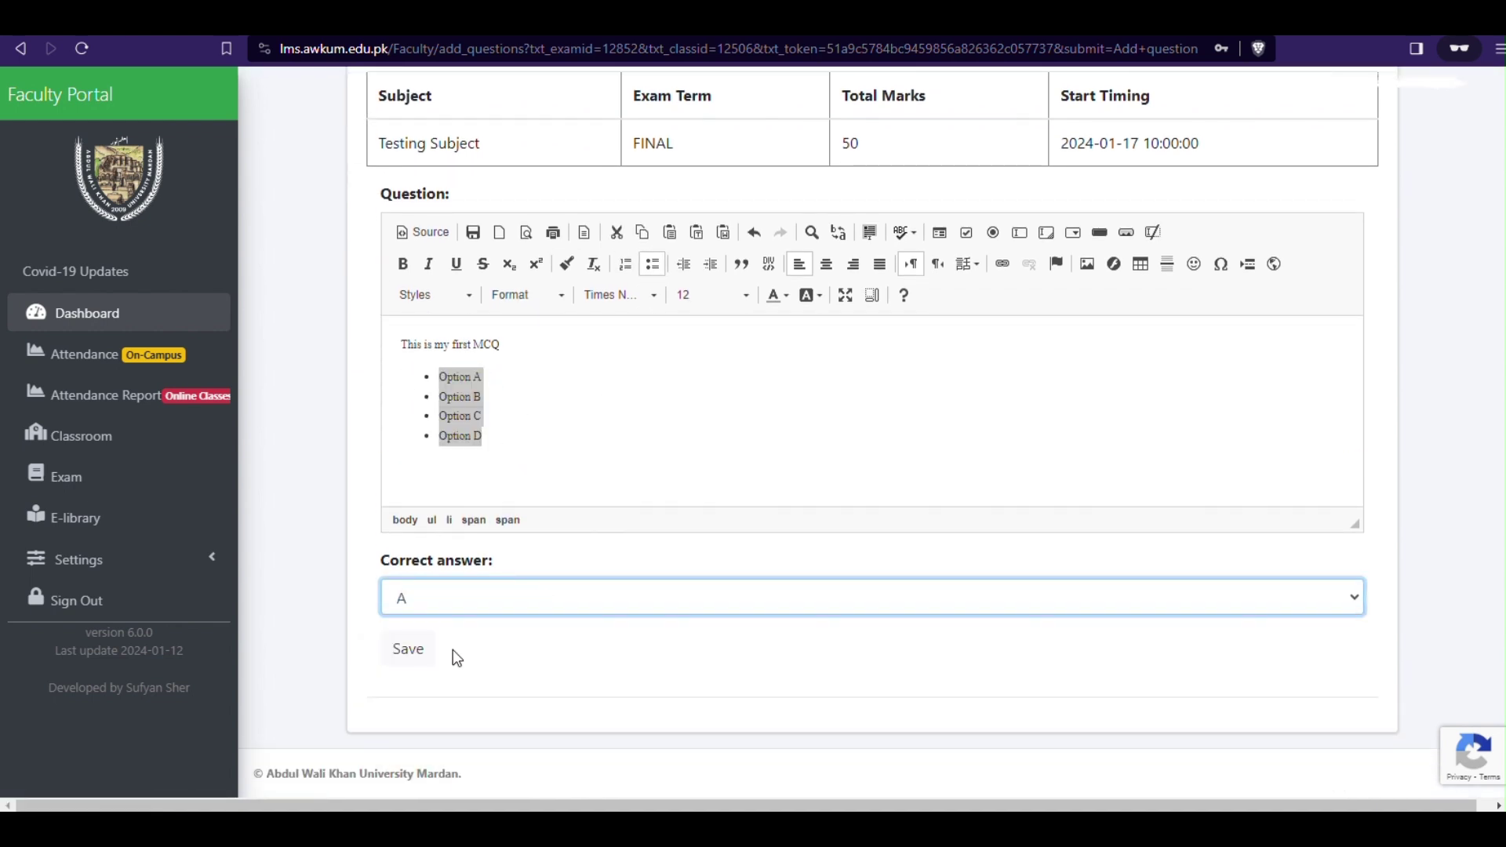
Save the first MCQ and type 'This is Question 2 with the following options'
left_click(408, 649)
scroll(530, 467, "down", 5)
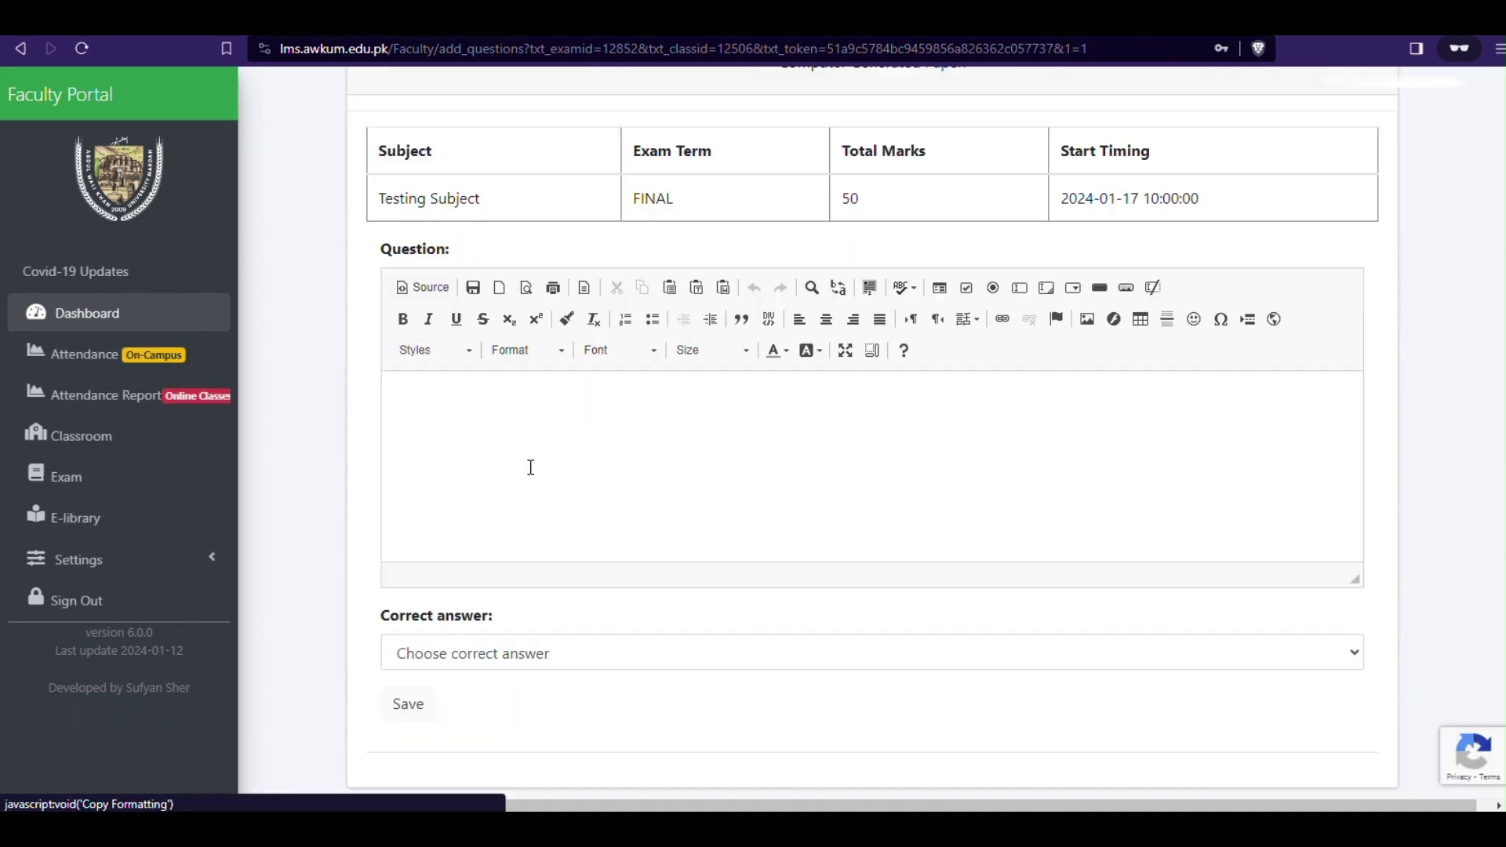
left_click(522, 417)
type("Option")
key("ctrl+z")
type("This is")
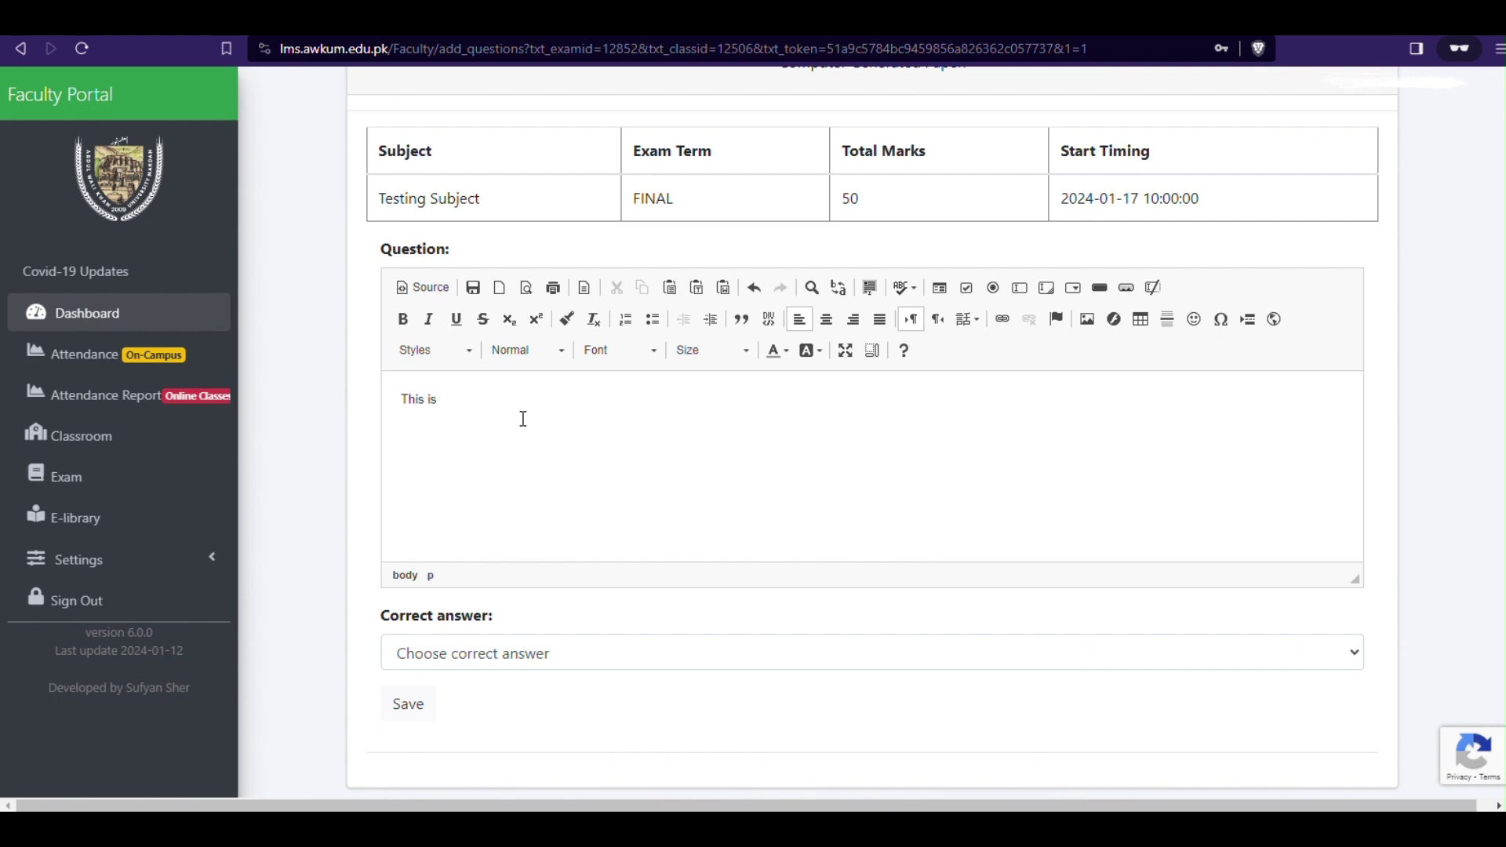
type(" Question 2 with the following options:")
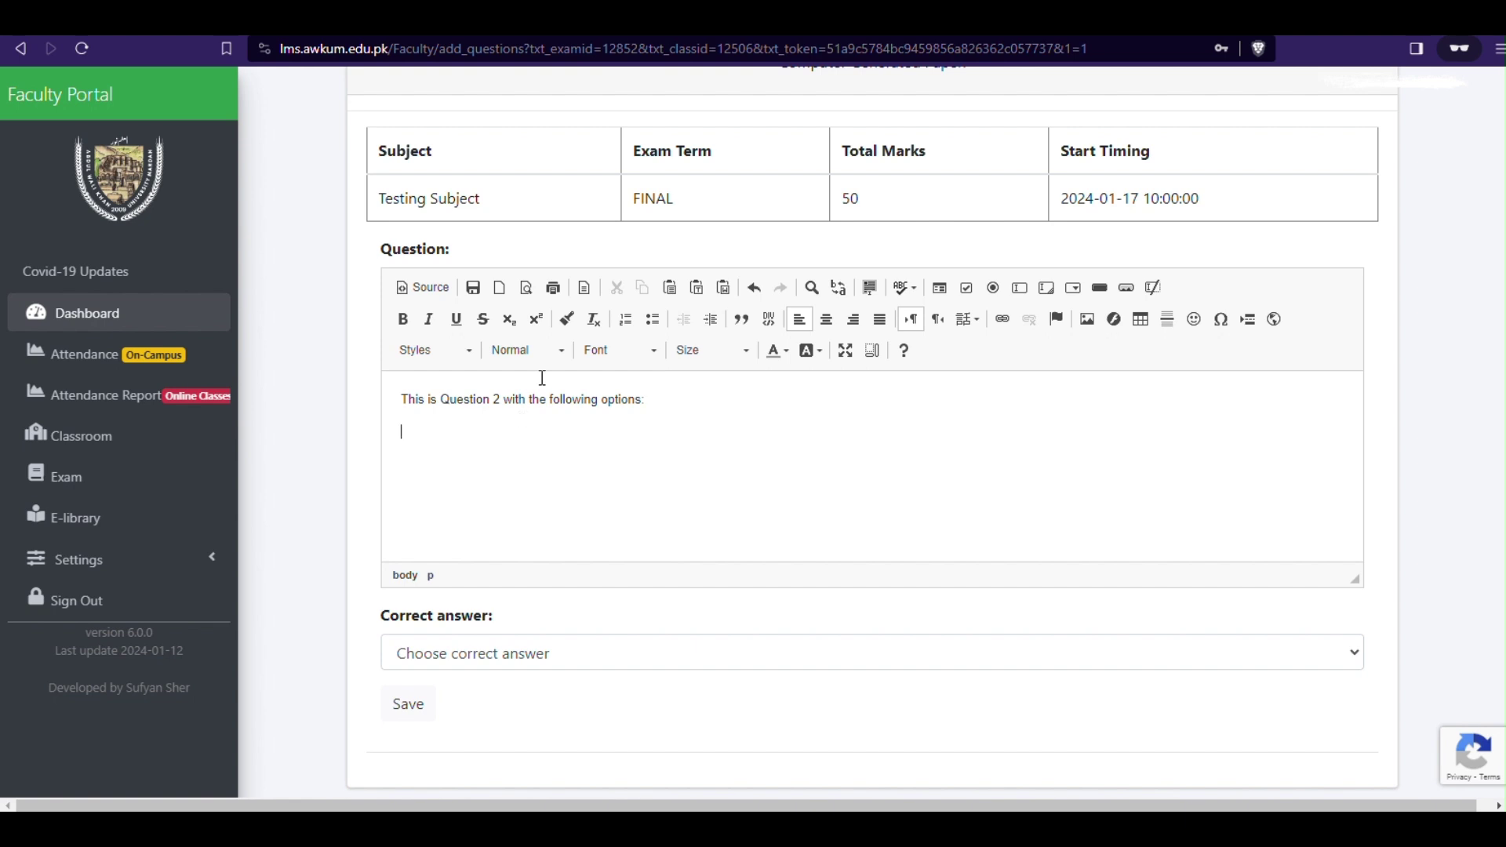
Add four numbered options and mark C as the correct answer
left_click(626, 319)
type("In")
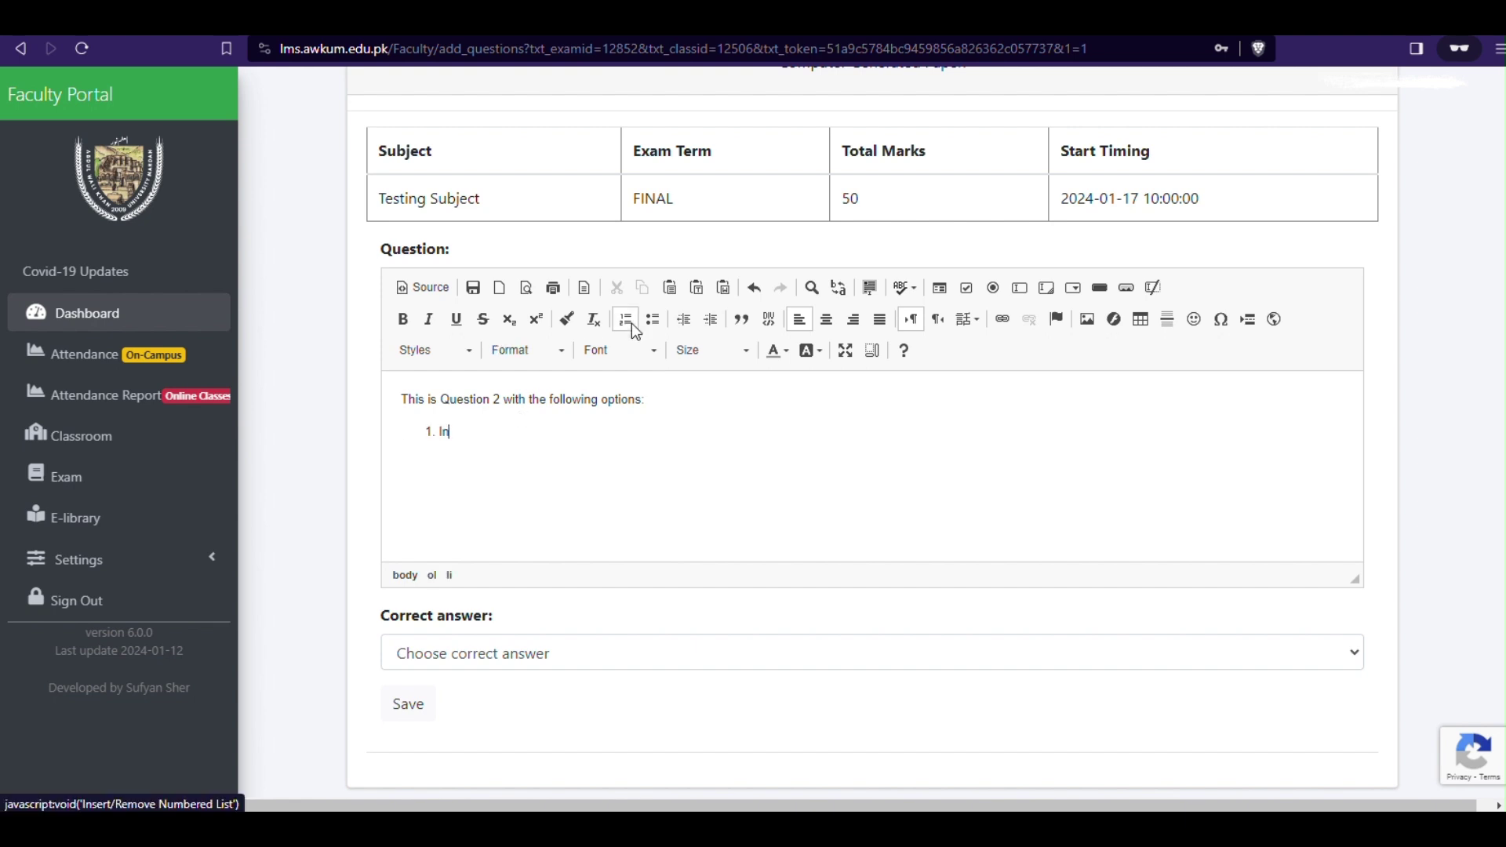
type("correctionIncorrectIncorrect")
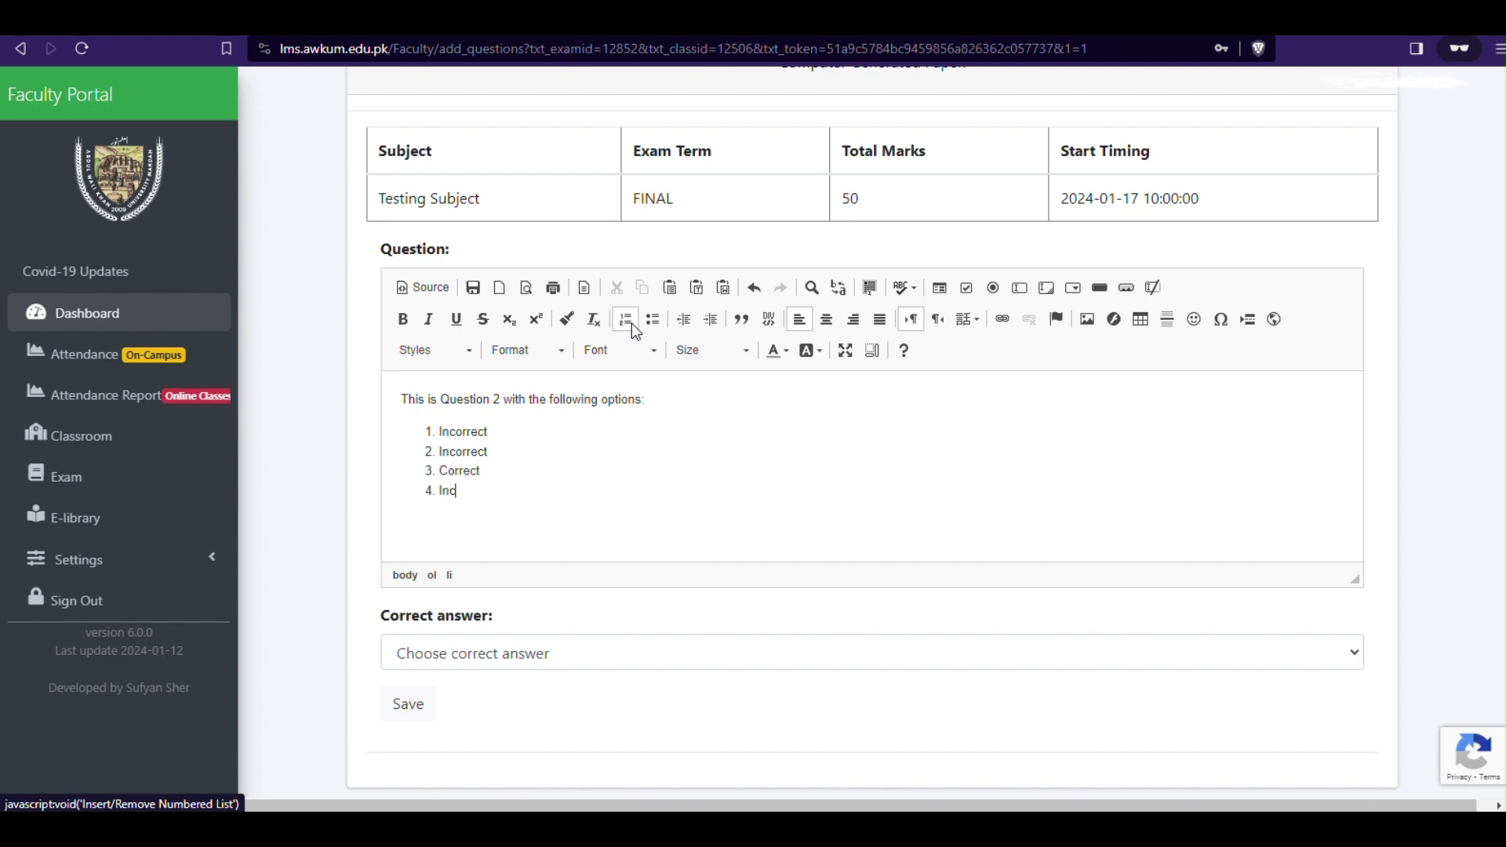
left_click(449, 661)
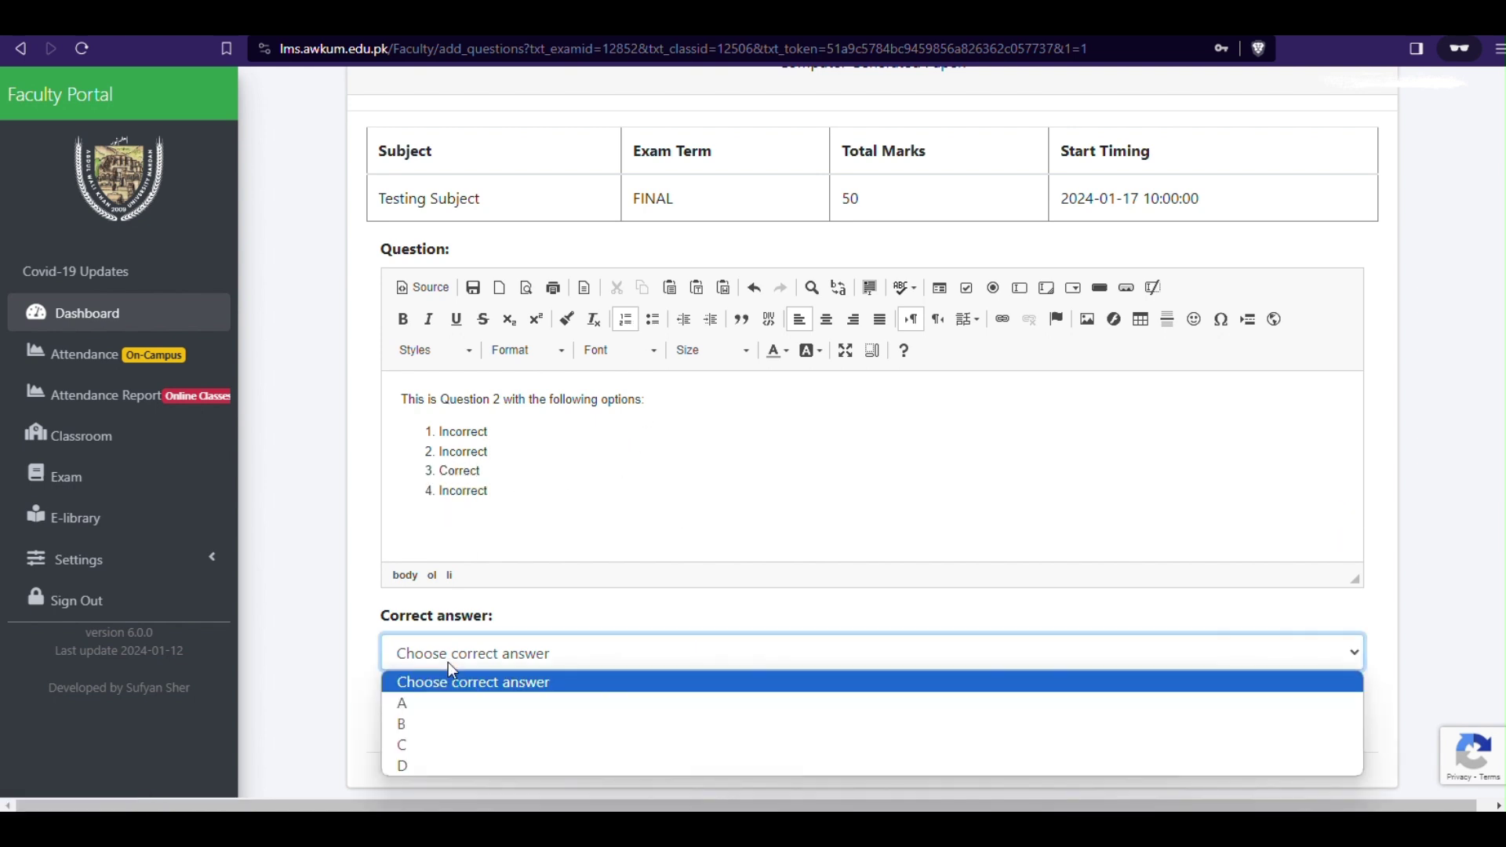
left_click(419, 739)
Save Question 2, type 'Yet another question:' and mark B as correct
left_click(407, 702)
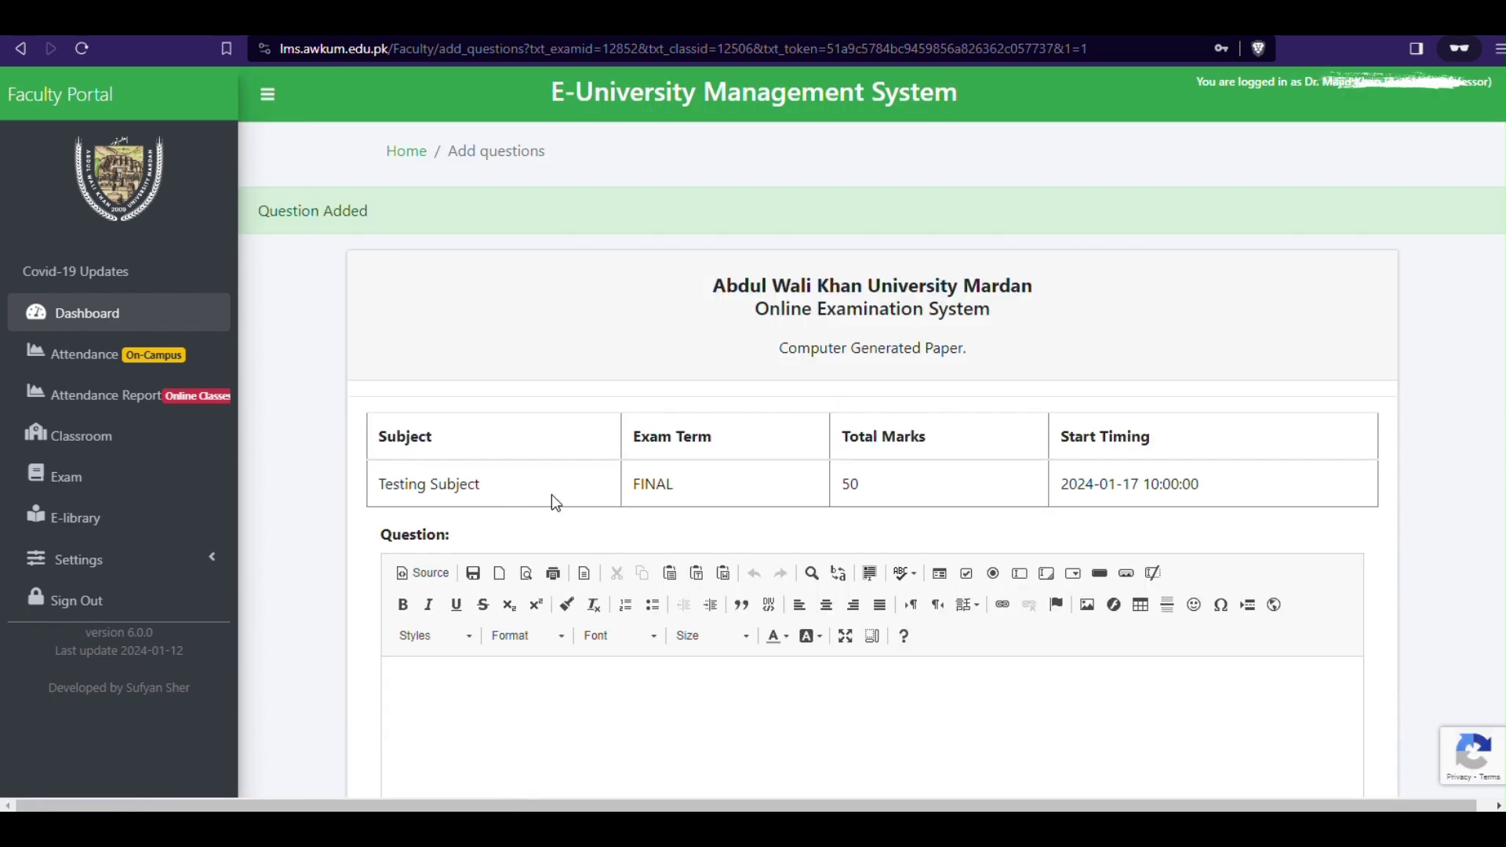
scroll(555, 497, "down", 4)
left_click(534, 384)
type("Yet another question")
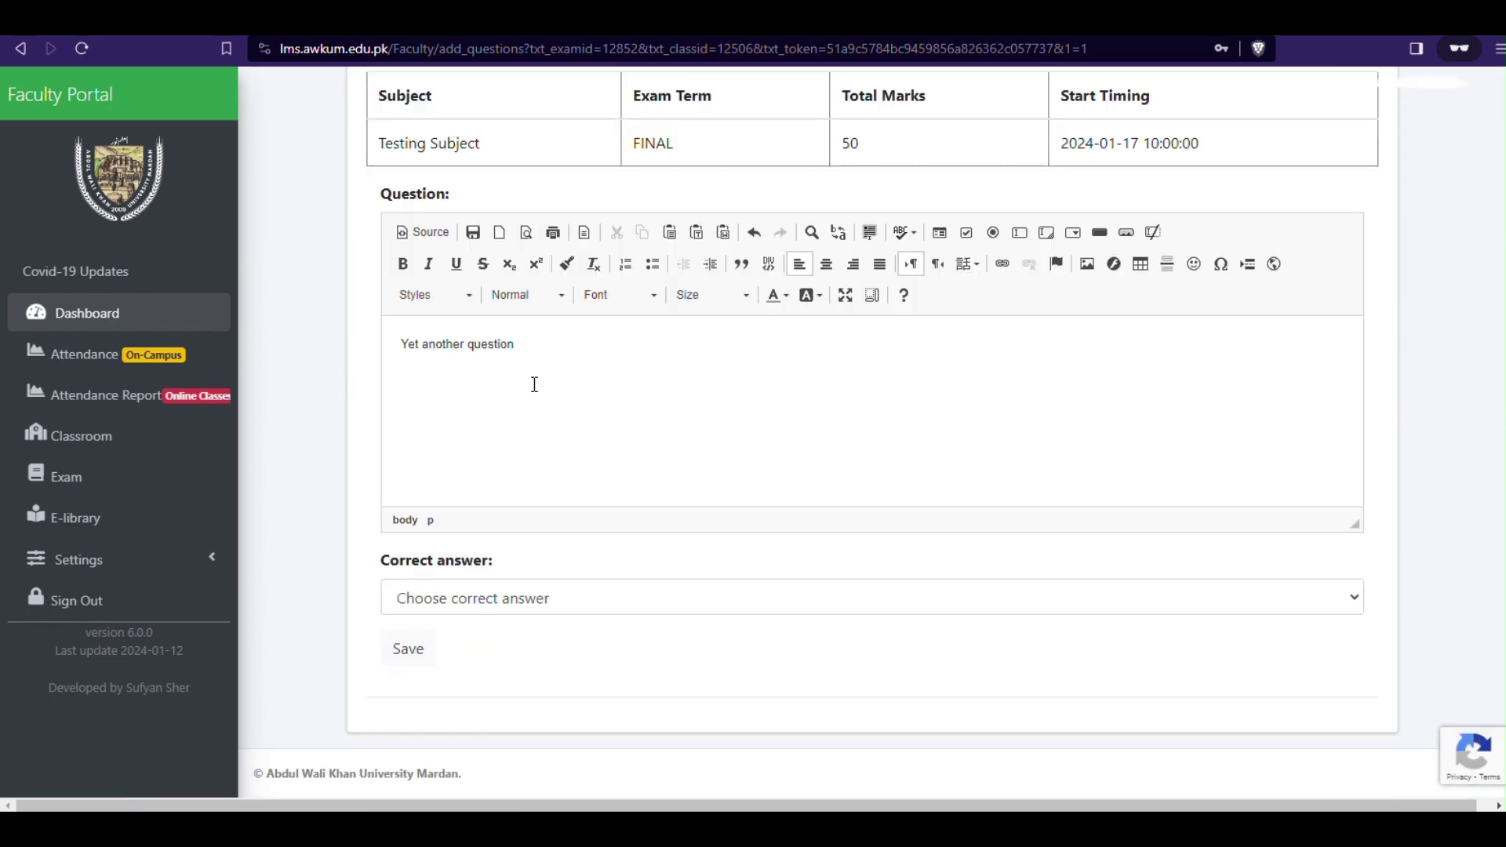
type(":")
left_click(481, 601)
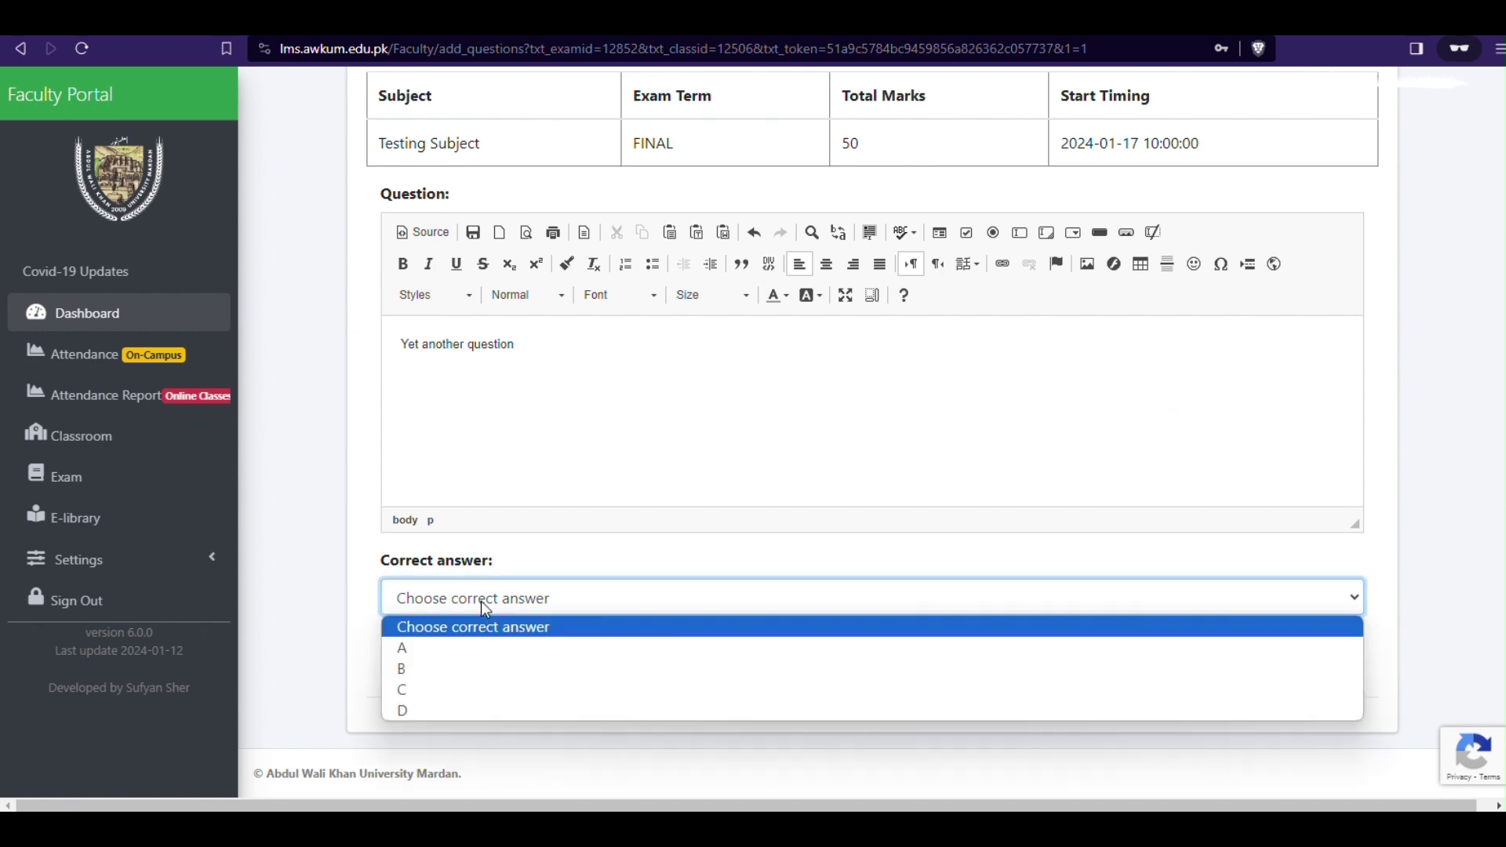
left_click(444, 670)
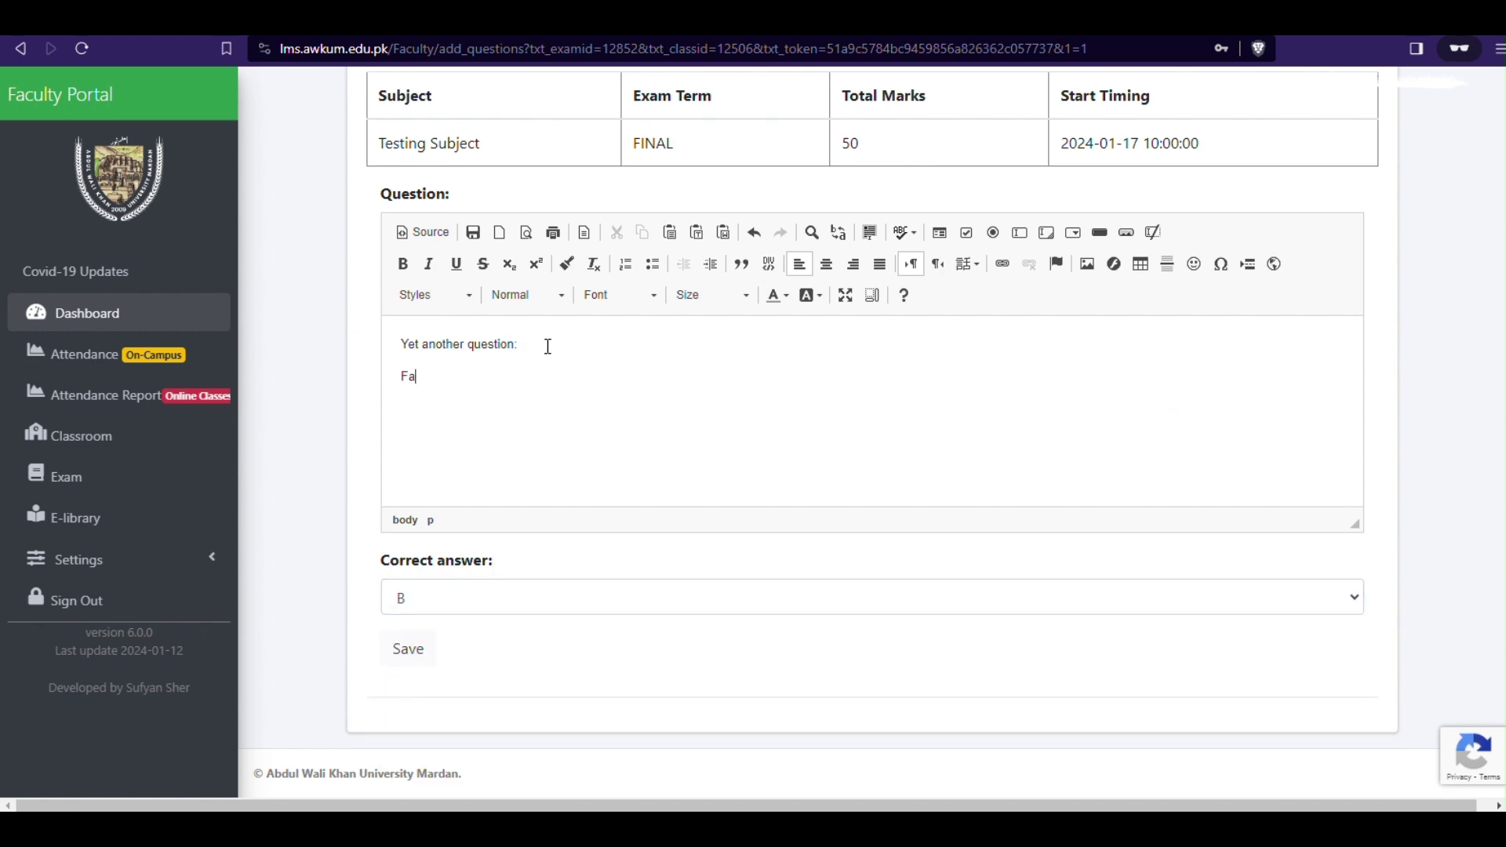
Finish the True line, apply Times New Roman, and number the False/True options
type("rue")
key("ctrl+a")
left_click(620, 295)
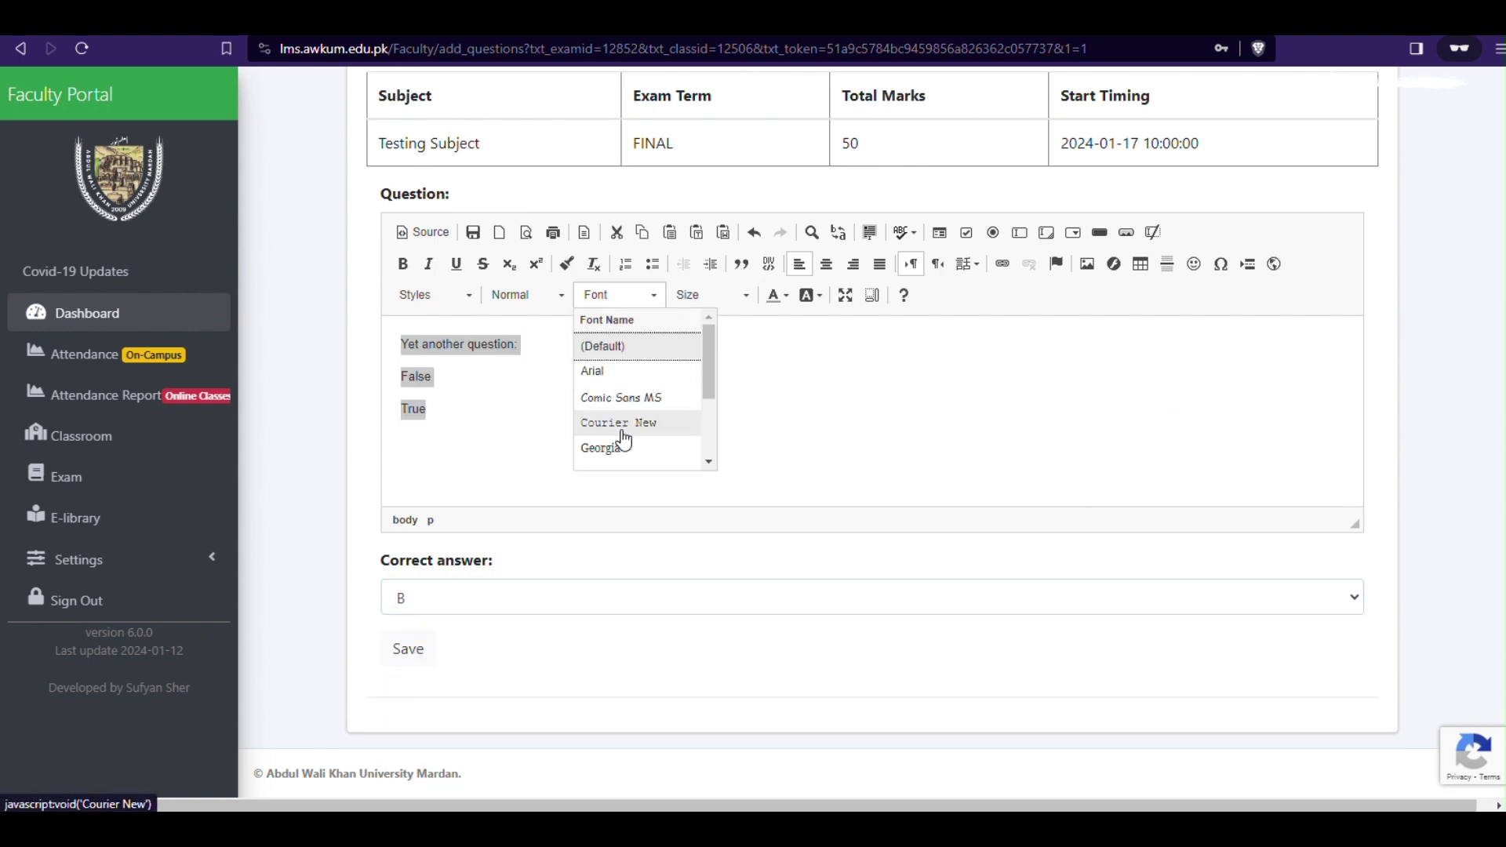
scroll(619, 408, "down", 2)
left_click(622, 431)
left_click(444, 410)
left_click_drag(444, 410, 402, 376)
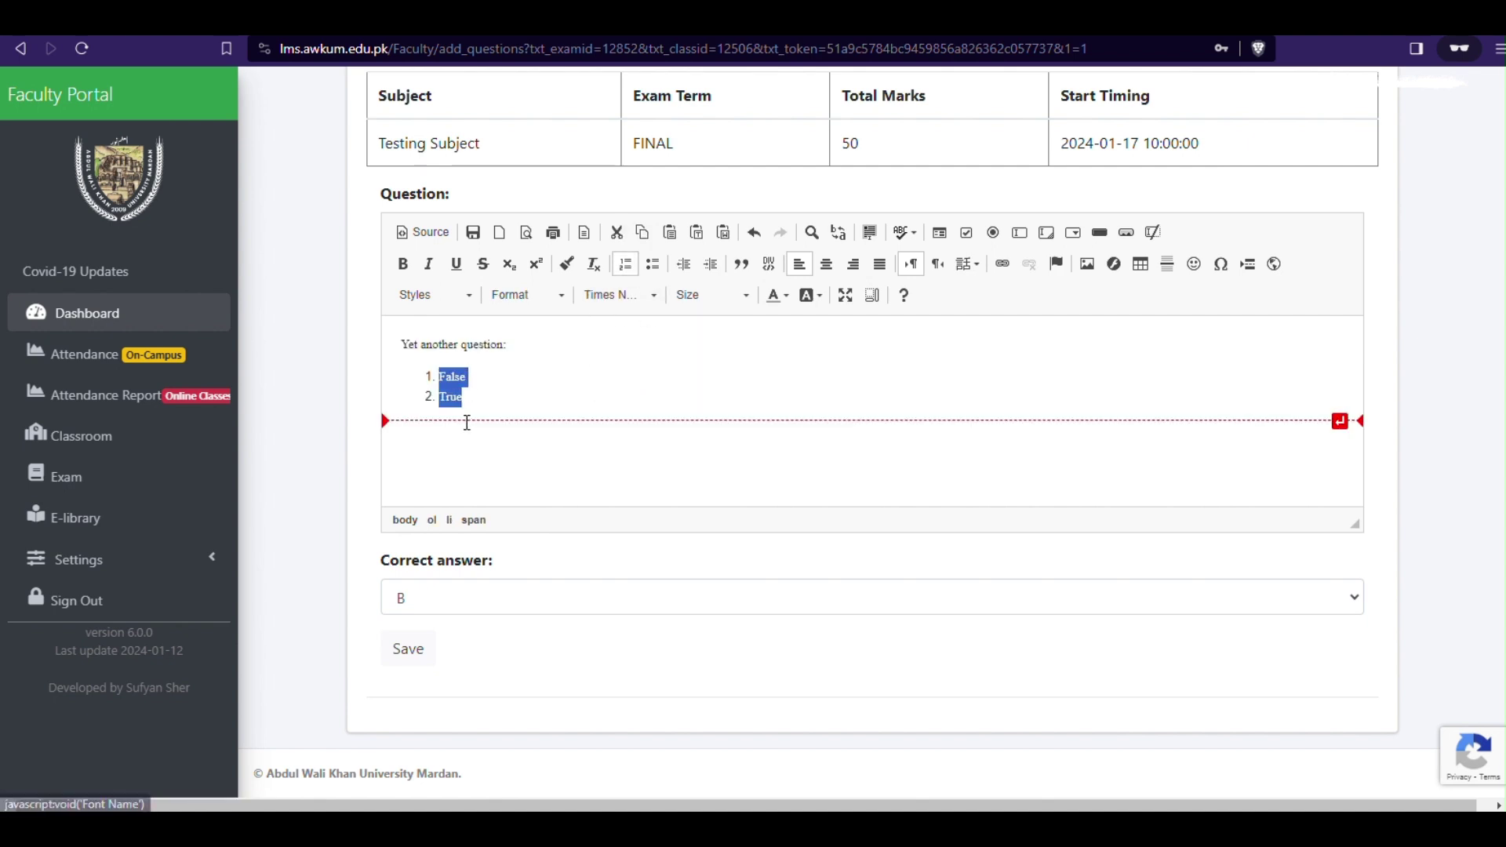
left_click(625, 264)
key("ctrl+a")
left_click(710, 295)
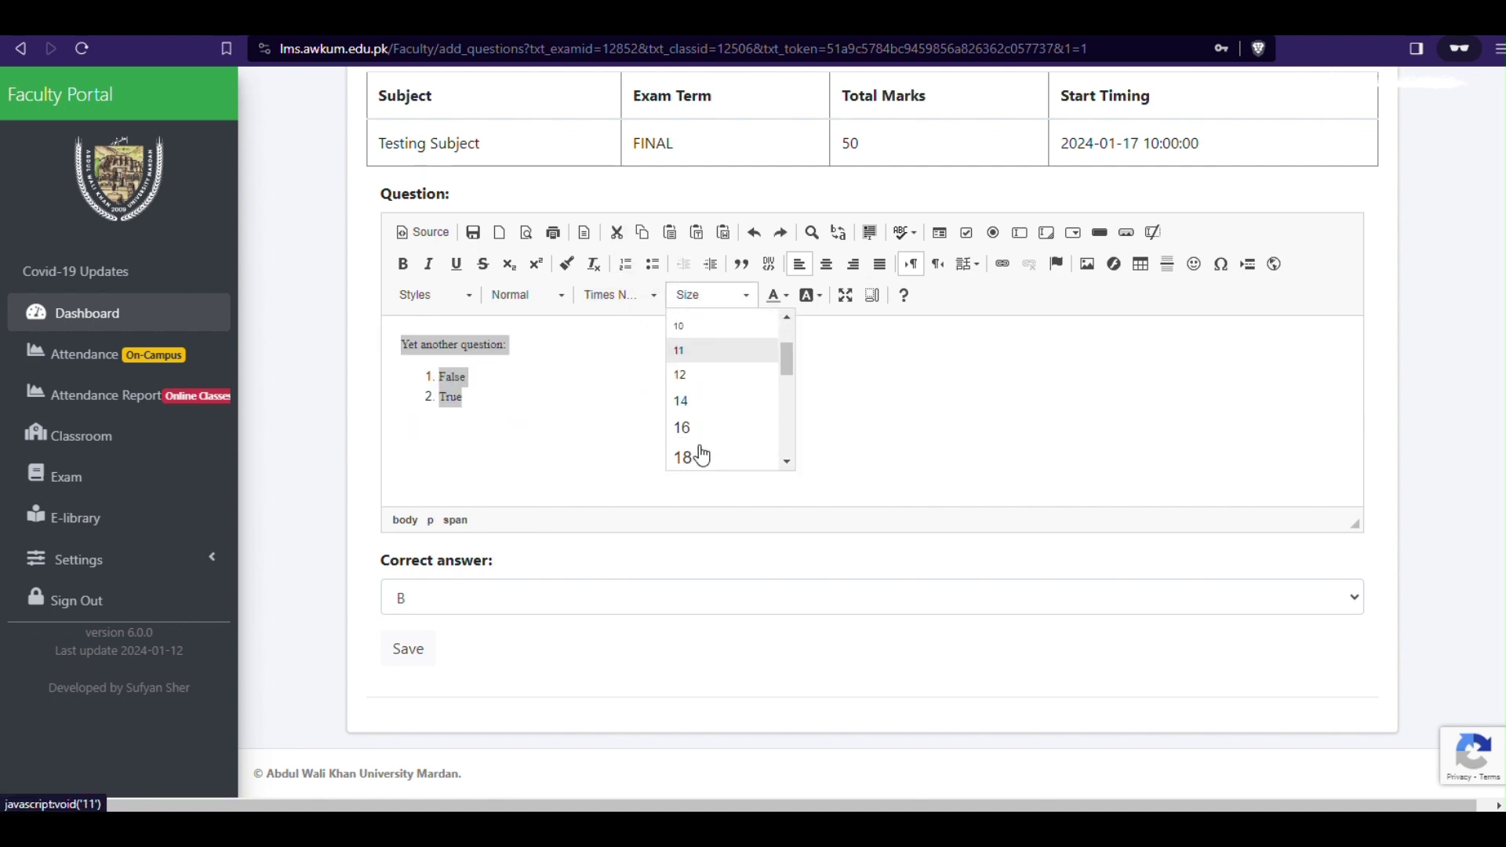
Set the true/false text to size 14, save it, and type a new question with options A–D
left_click(694, 400)
left_click(520, 409)
left_click(408, 647)
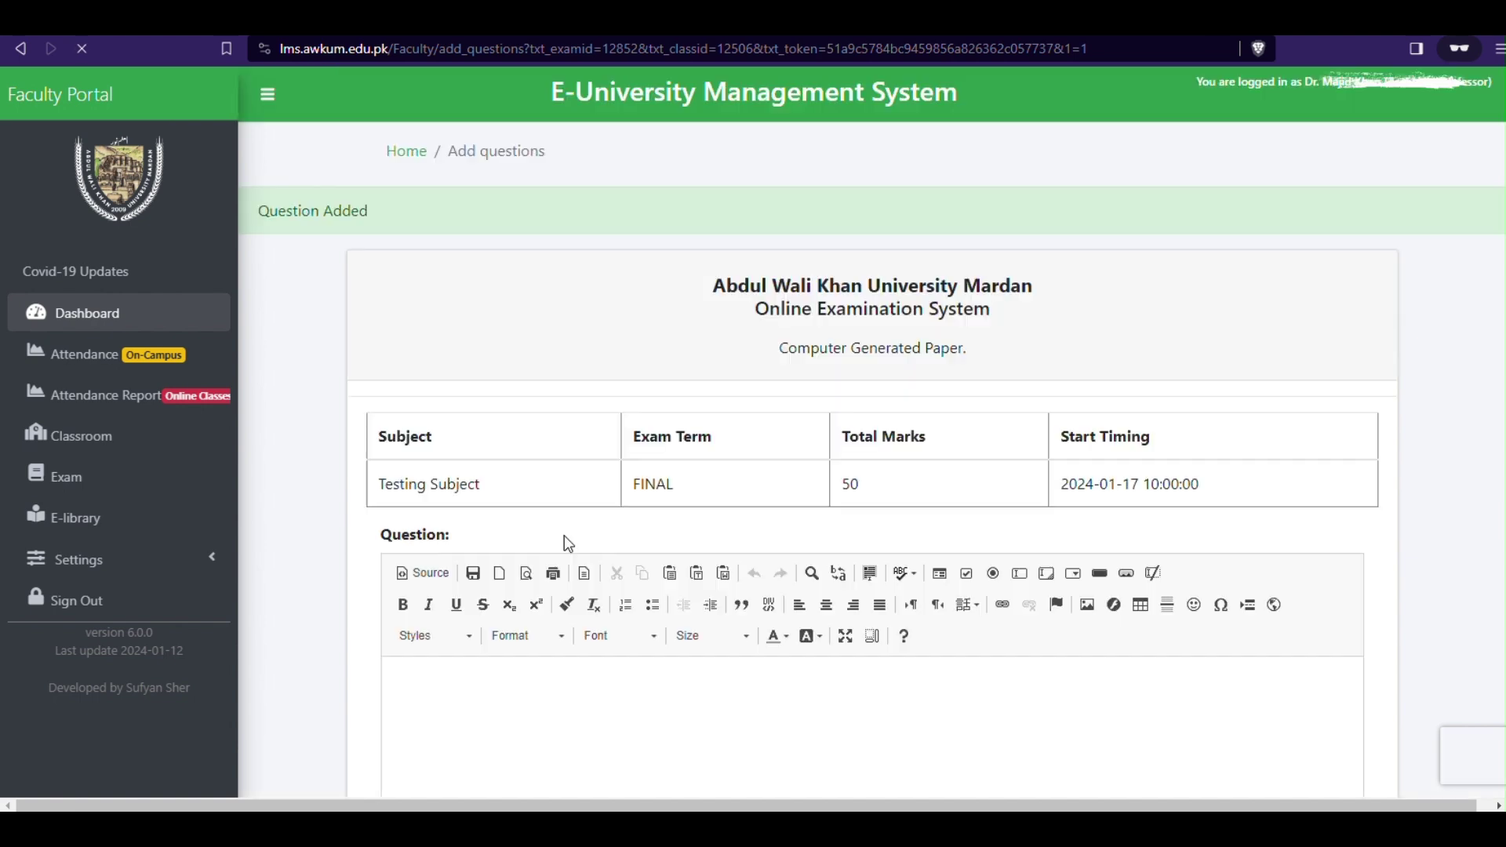
left_click(461, 693)
type("This is a new ques")
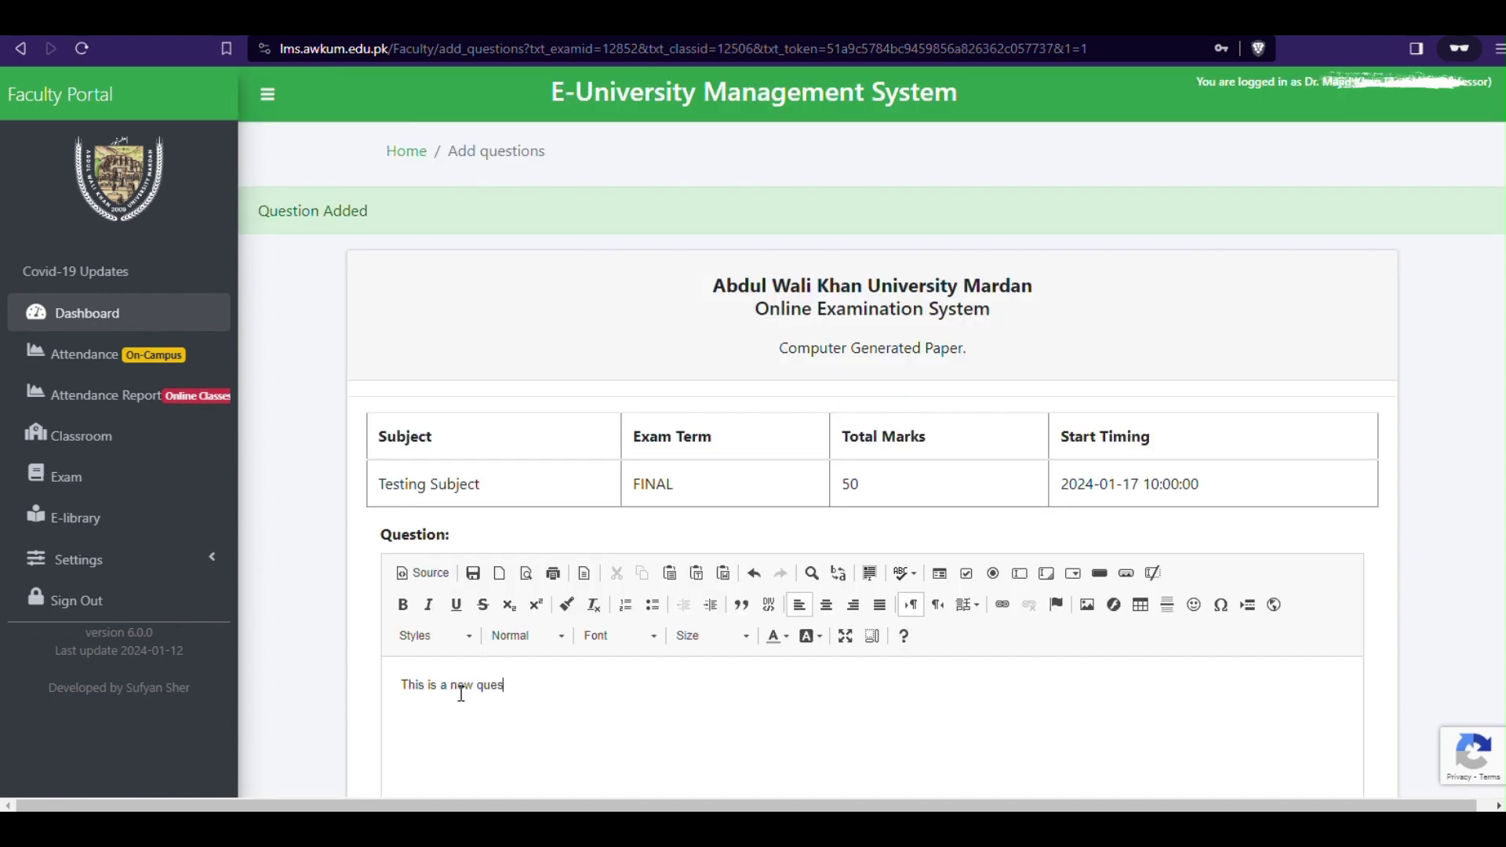
type("iton with t")
key("ctrl+BackSpace")
key("ctrl+BackSpace")
type(", choose correct one:")
type("A) Option")
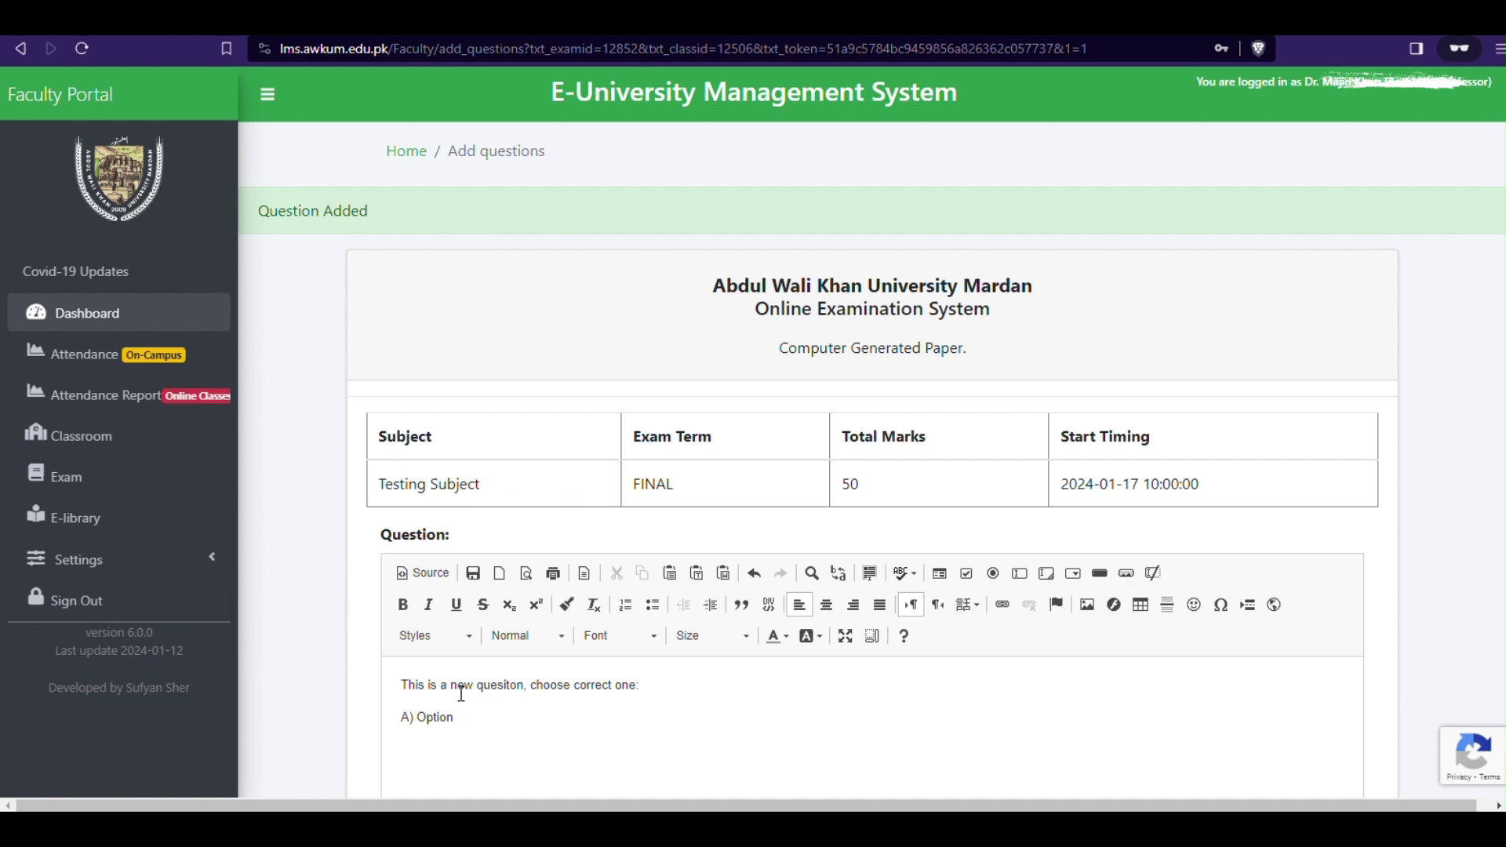
type(" 1B) Option")
type("Opt")
key("BackSpace")
key("BackSpace")
key("BackSpace")
key("BackSpace")
key("BackSpace")
key("BackSpace")
key("BackSpace")
type("ption c")
key("Return")
type("D")
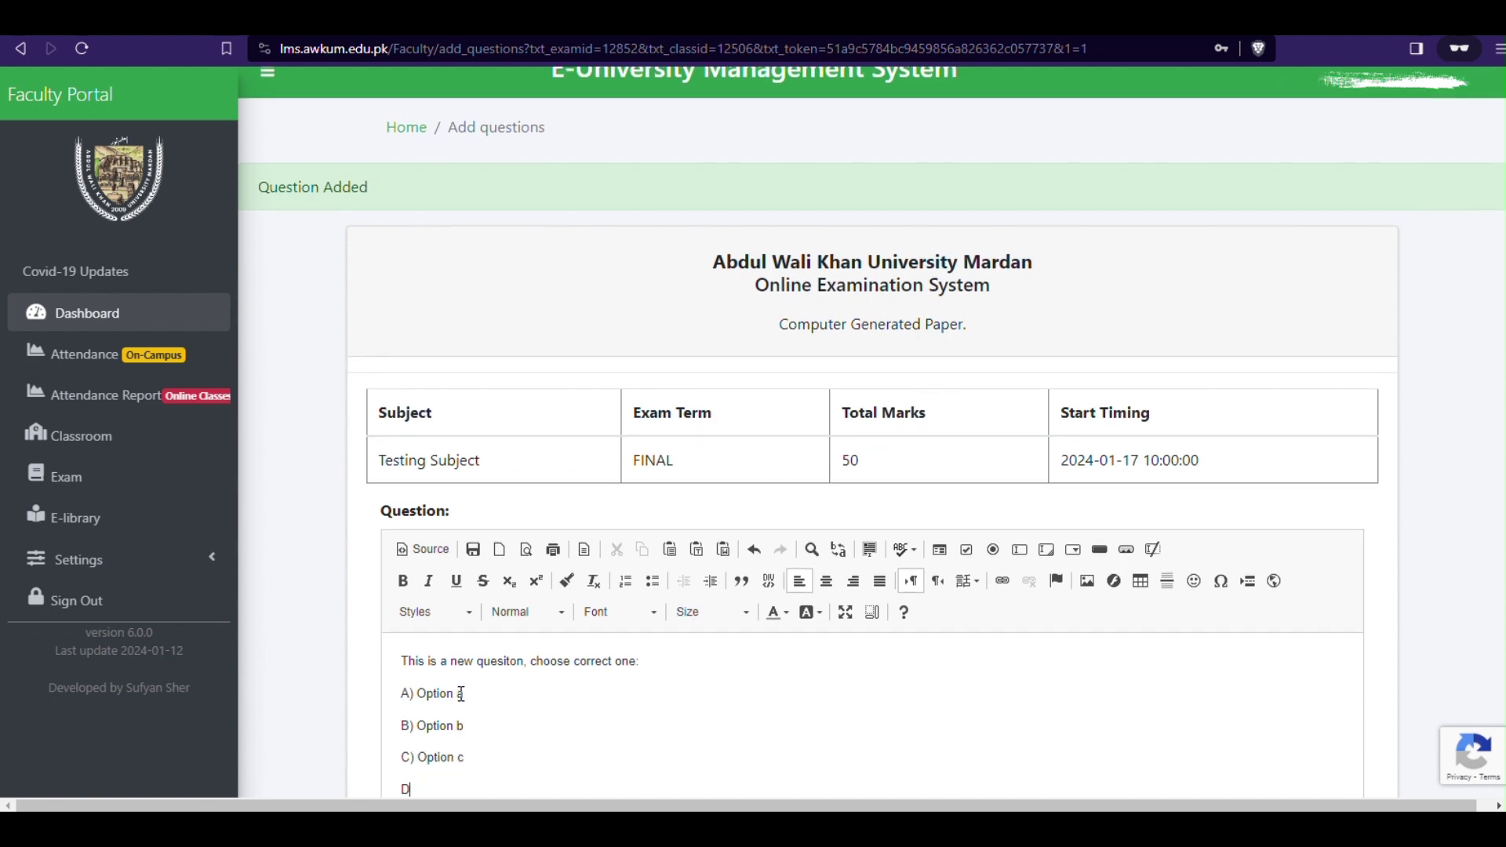
type("0 OOption D")
Mark A as correct and style the options bold and italic in Times New Roman 14
scroll(461, 693, "down", 4)
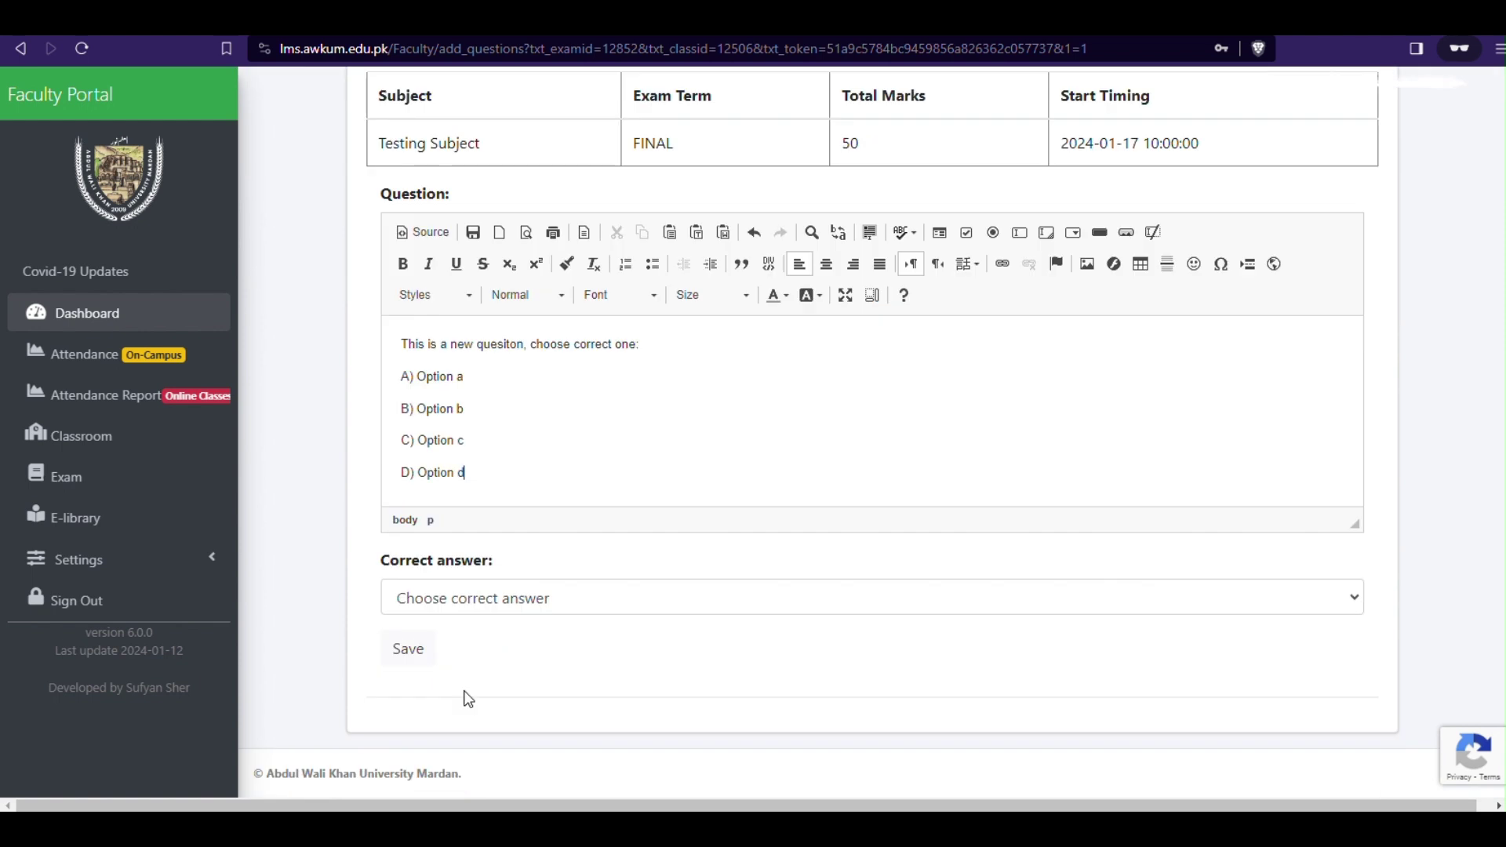
left_click(870, 598)
left_click(426, 649)
left_click_drag(468, 473, 833, 295)
left_click(619, 295)
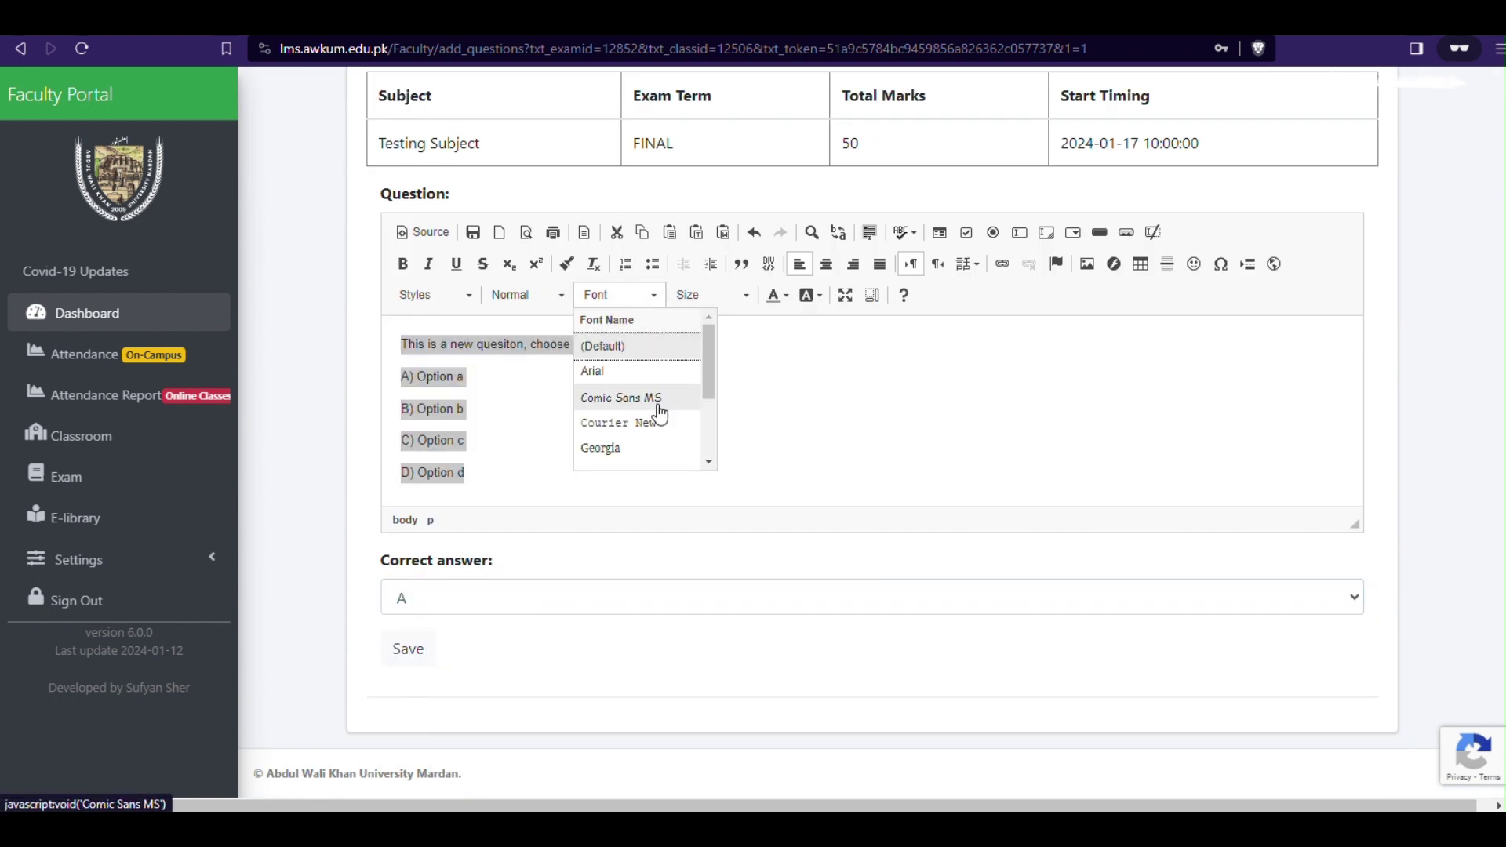
left_click(628, 459)
left_click(709, 295)
left_click(698, 454)
left_click(403, 264)
left_click(428, 263)
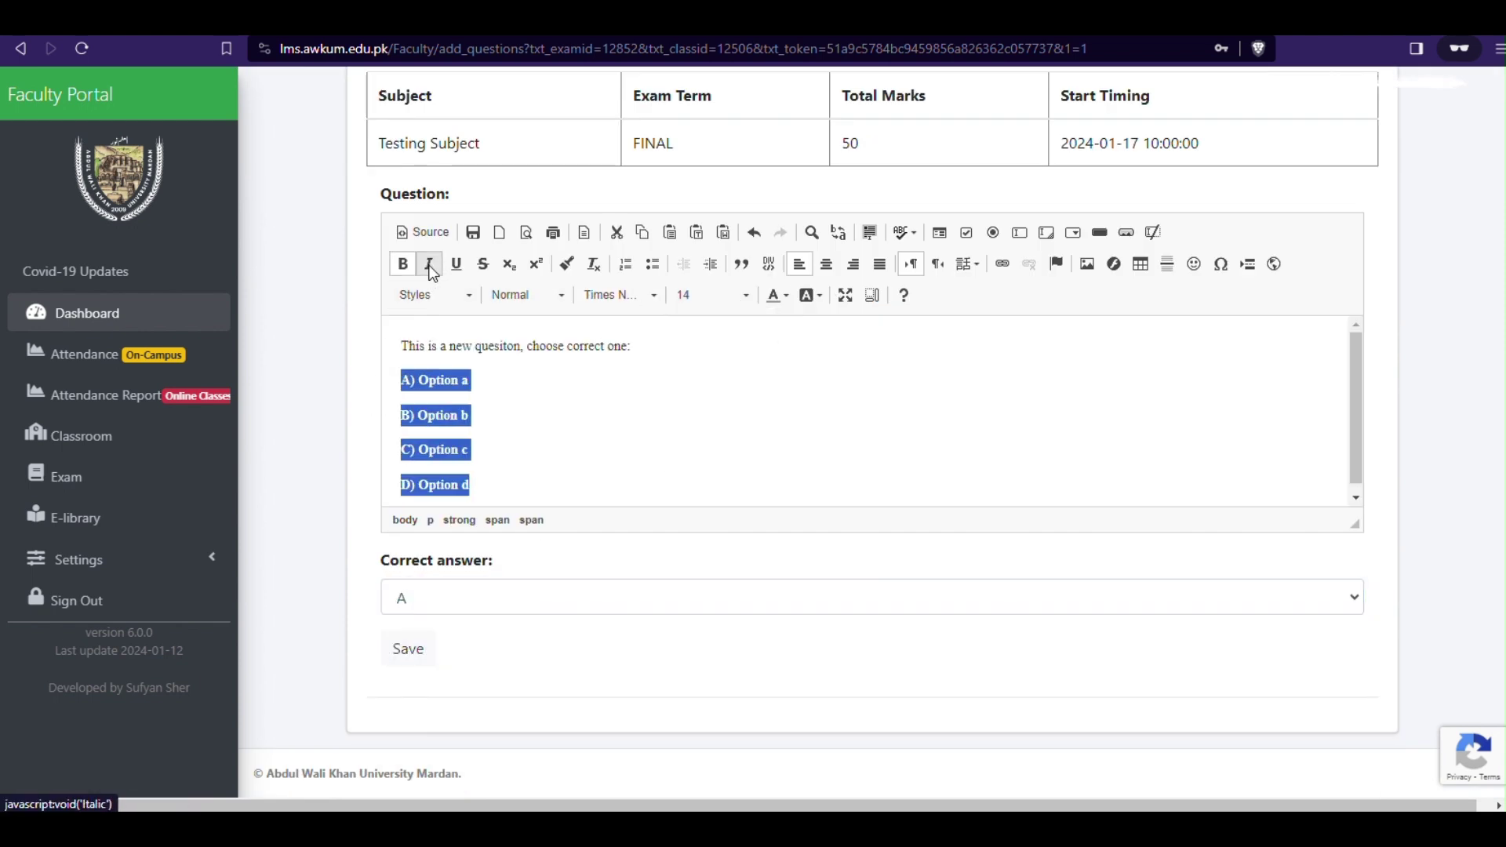
left_click(615, 625)
Save the A–D question and type 'This way you will have to add more than 50 questions, around 80 with multiple options.' with Option 1–4 lines
left_click(407, 650)
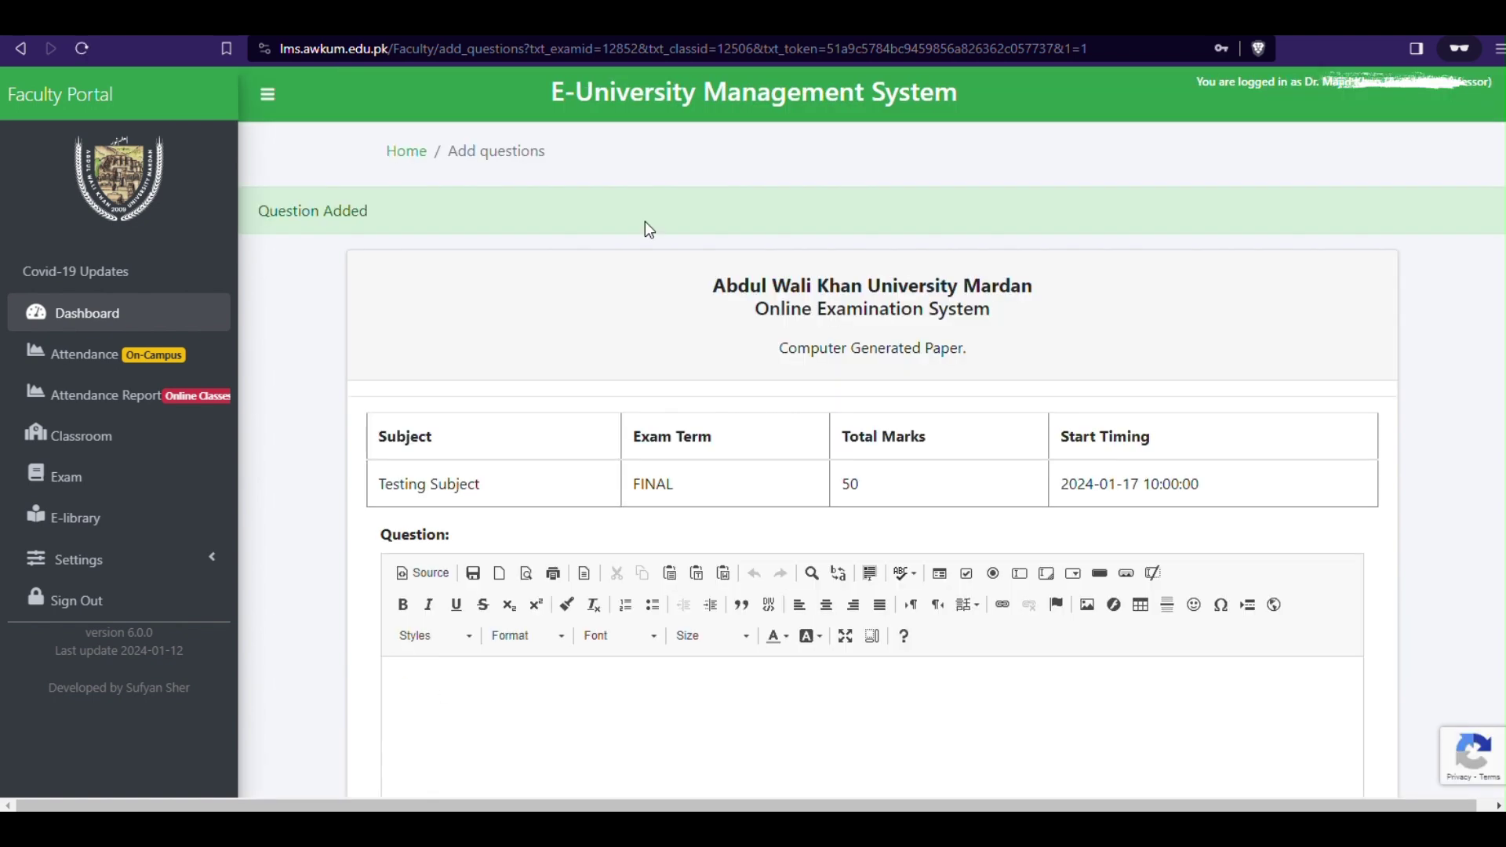
left_click(443, 687)
type("This way you will have to add more than ")
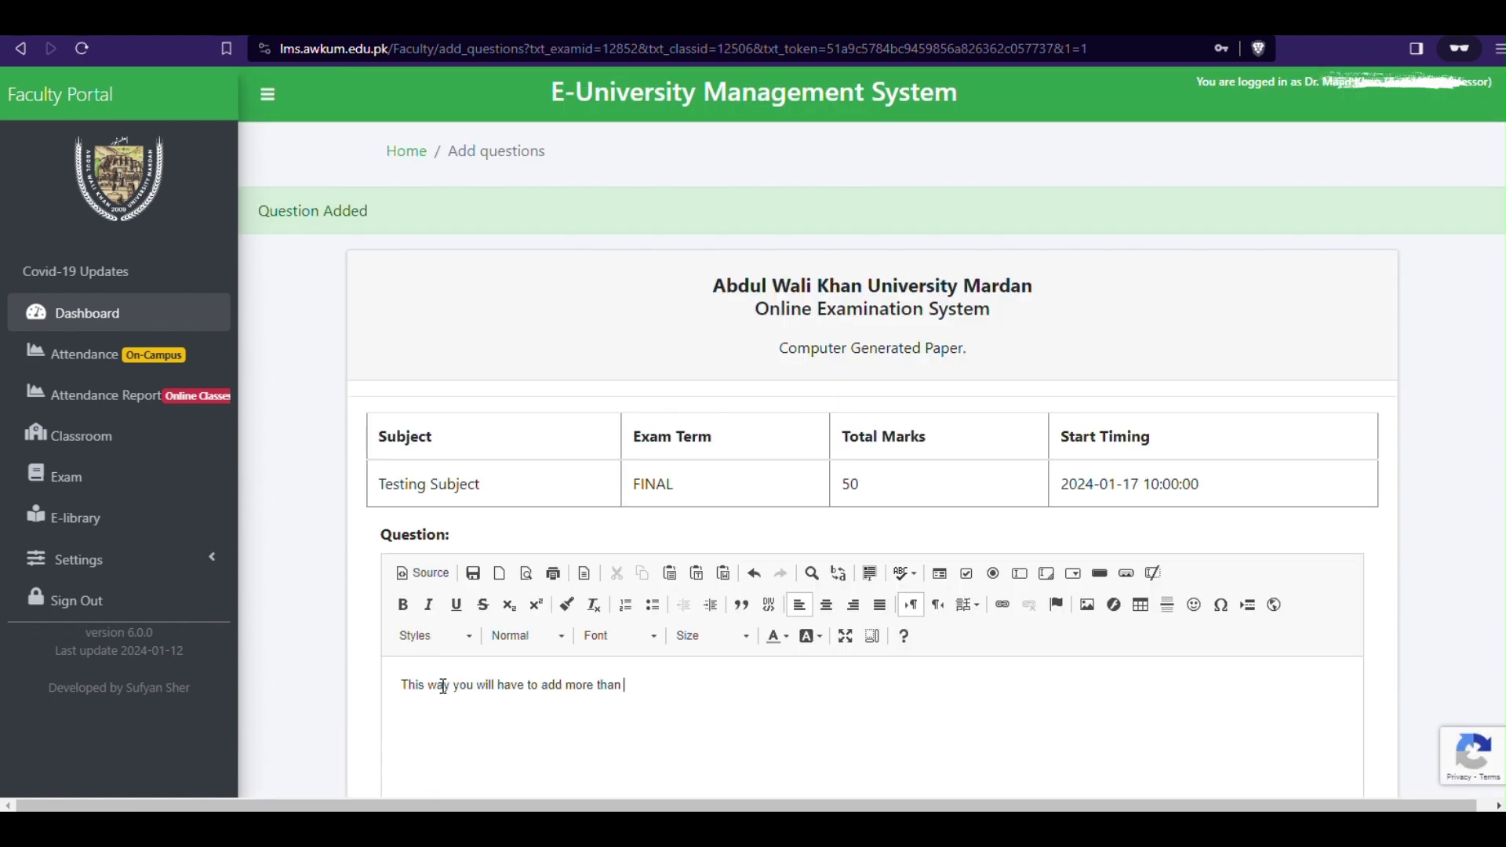
type("50 questions, around 80.")
scroll(760, 499, "down", 2)
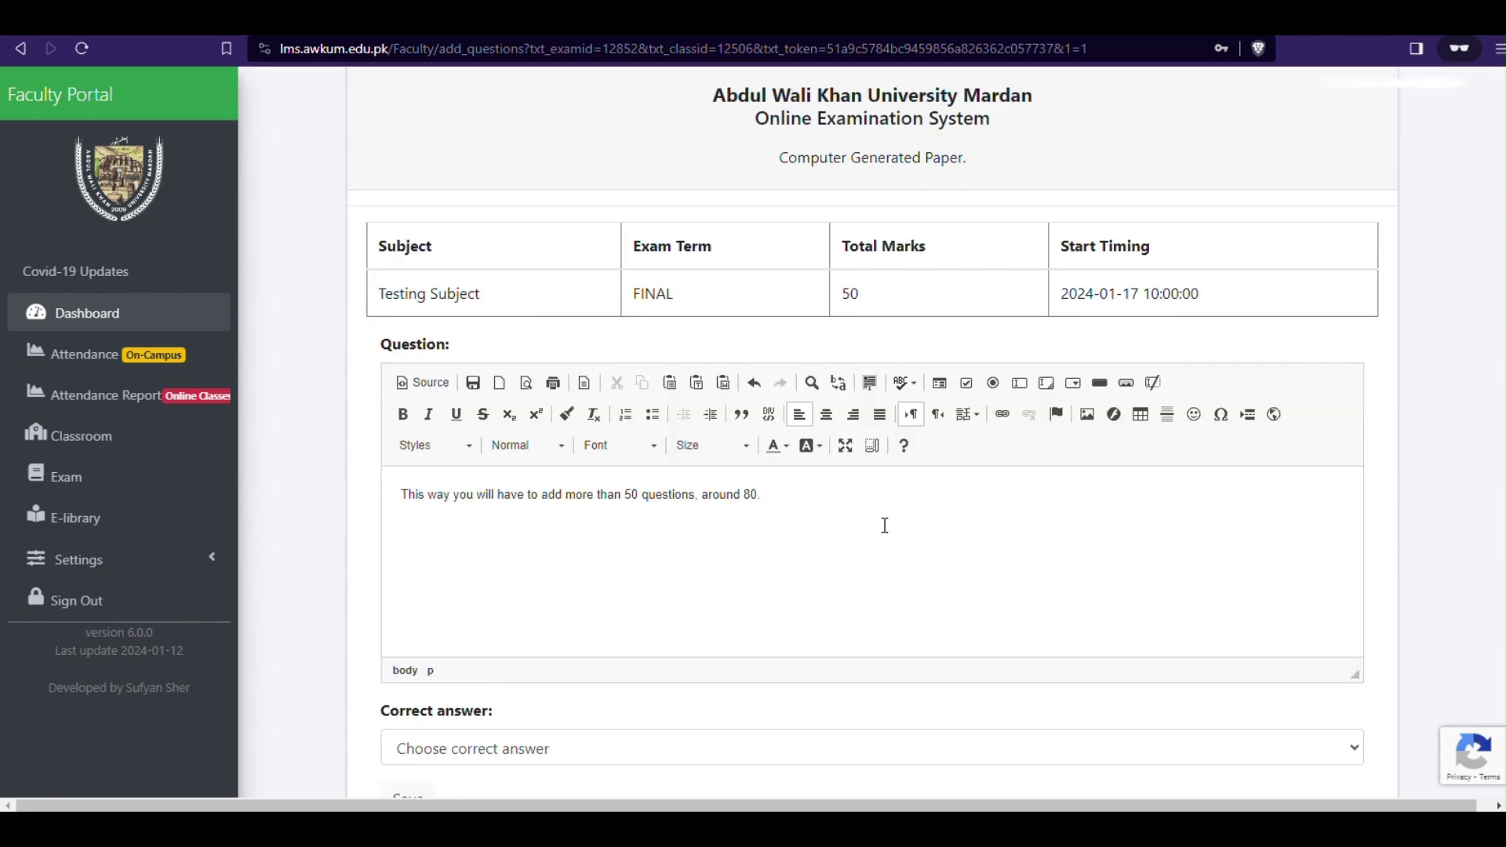
type("0 with multiple options.")
key("Return")
type("Opton 1")
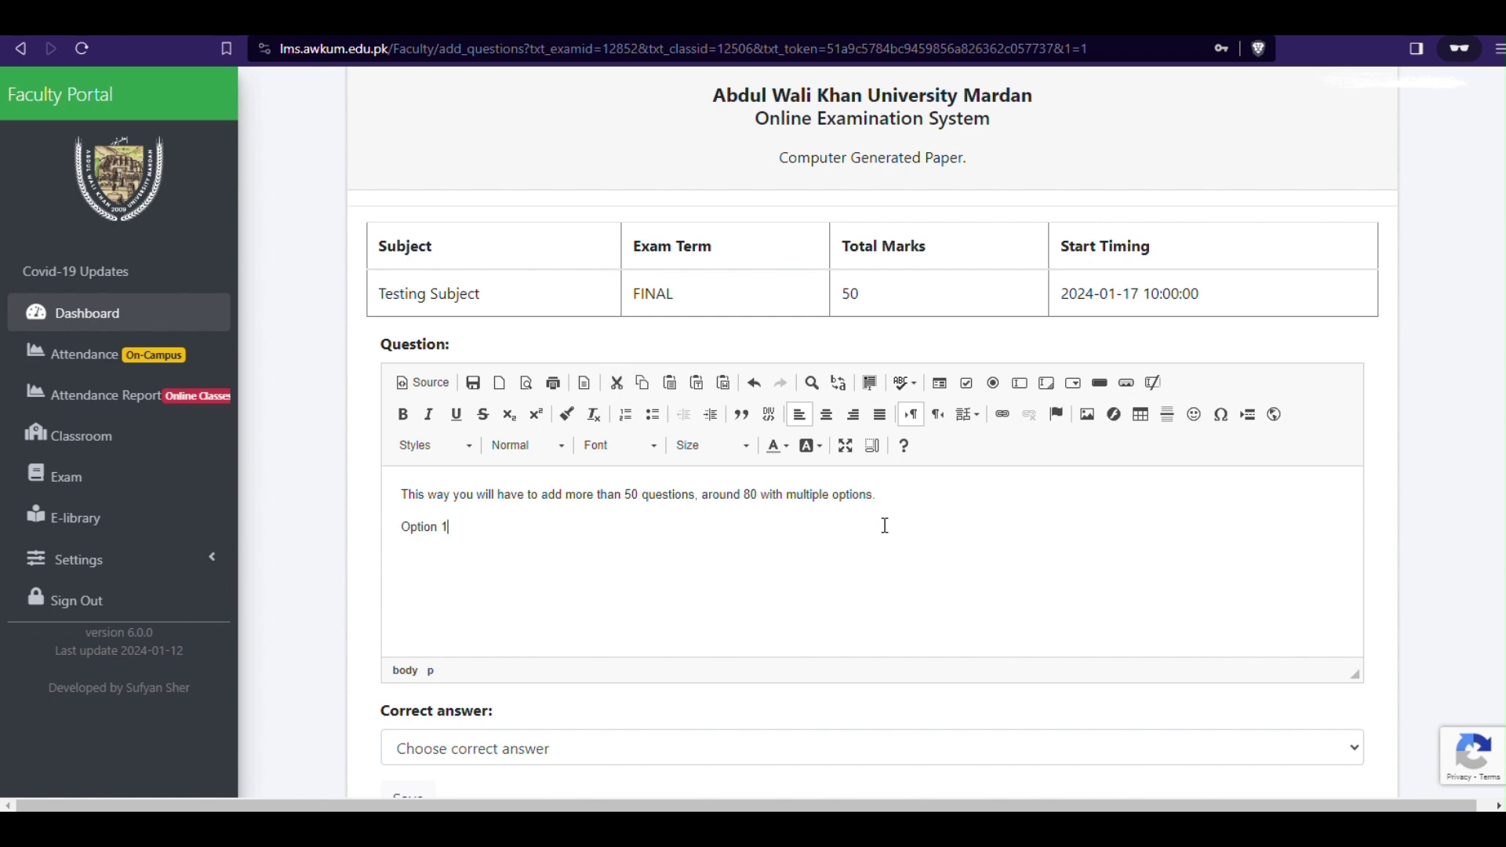
key("Return")
type("Option 2 Option 3")
key("Return")
type("Option 4")
Set the text to Times New Roman 16, then bullet and bold the four options
key("ctrl+a")
left_click(611, 453)
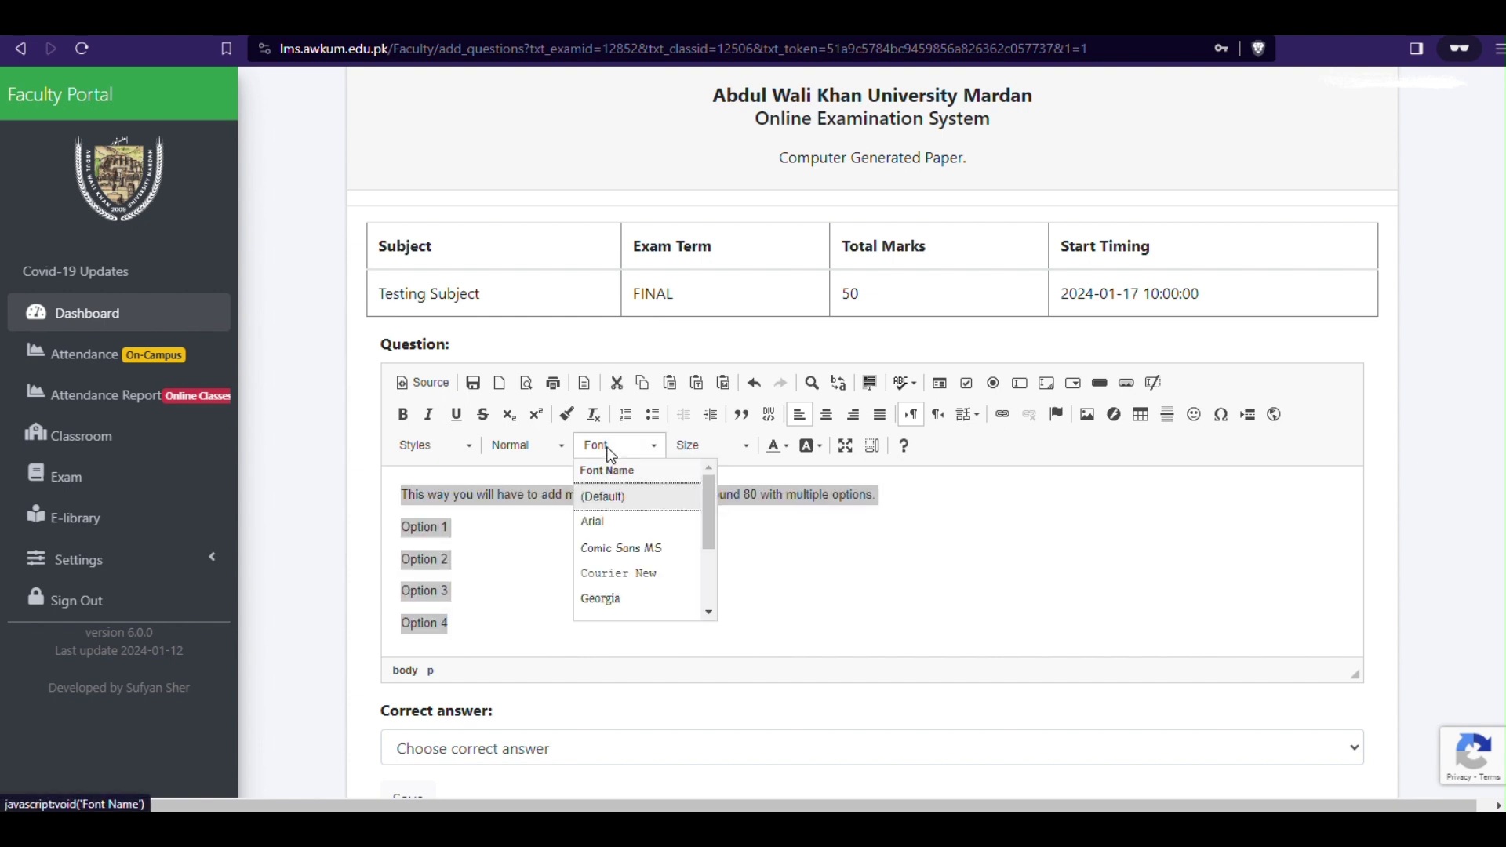
scroll(635, 549, "down", 2)
left_click(635, 557)
left_click(692, 444)
left_click(691, 578)
left_click_drag(456, 645, 399, 534)
left_click(653, 414)
key("ctrl+b")
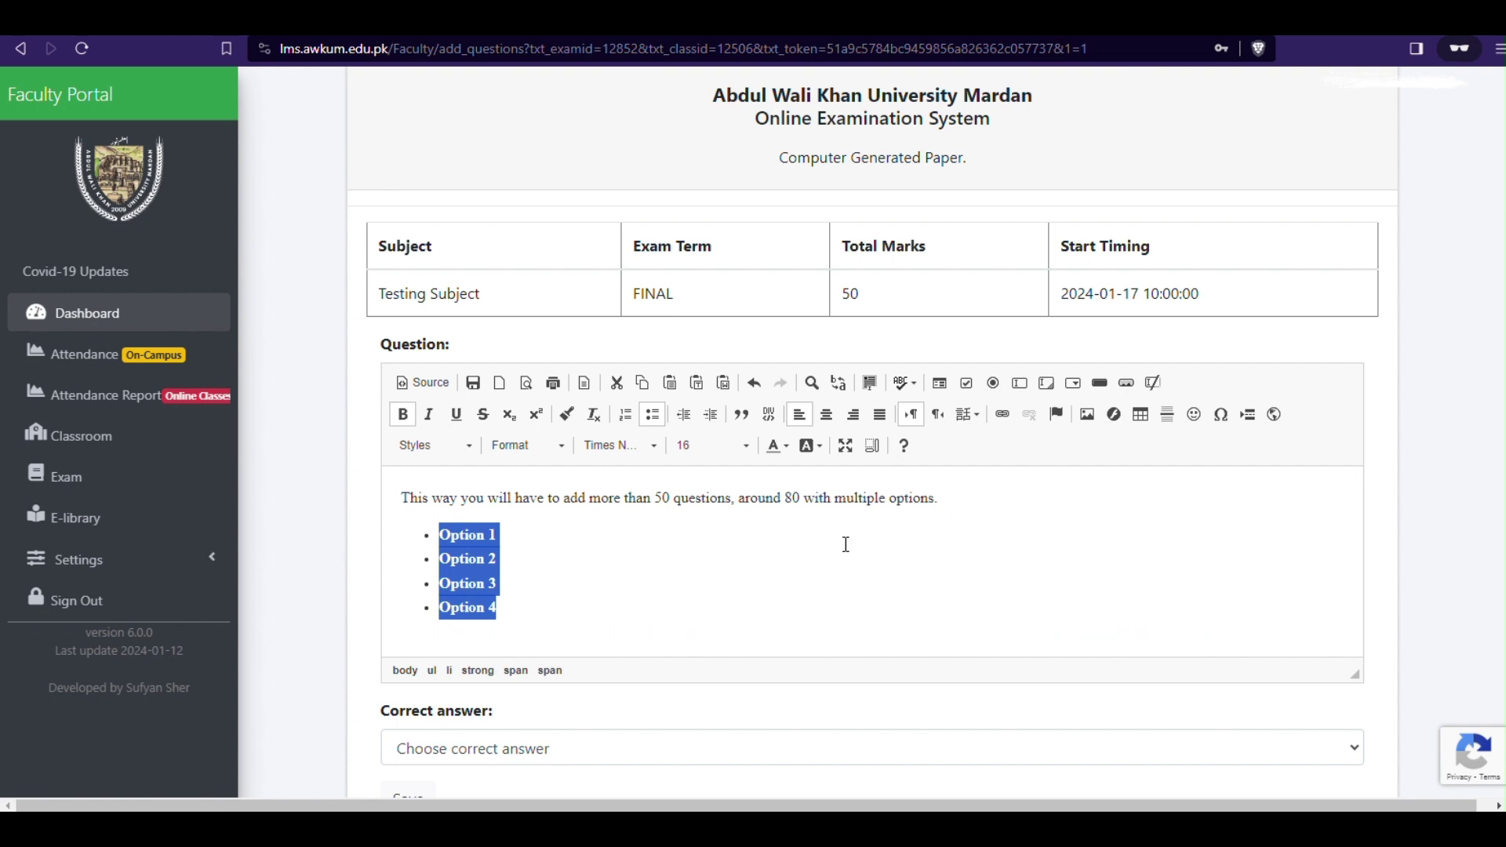
left_click(521, 604)
left_click(964, 497)
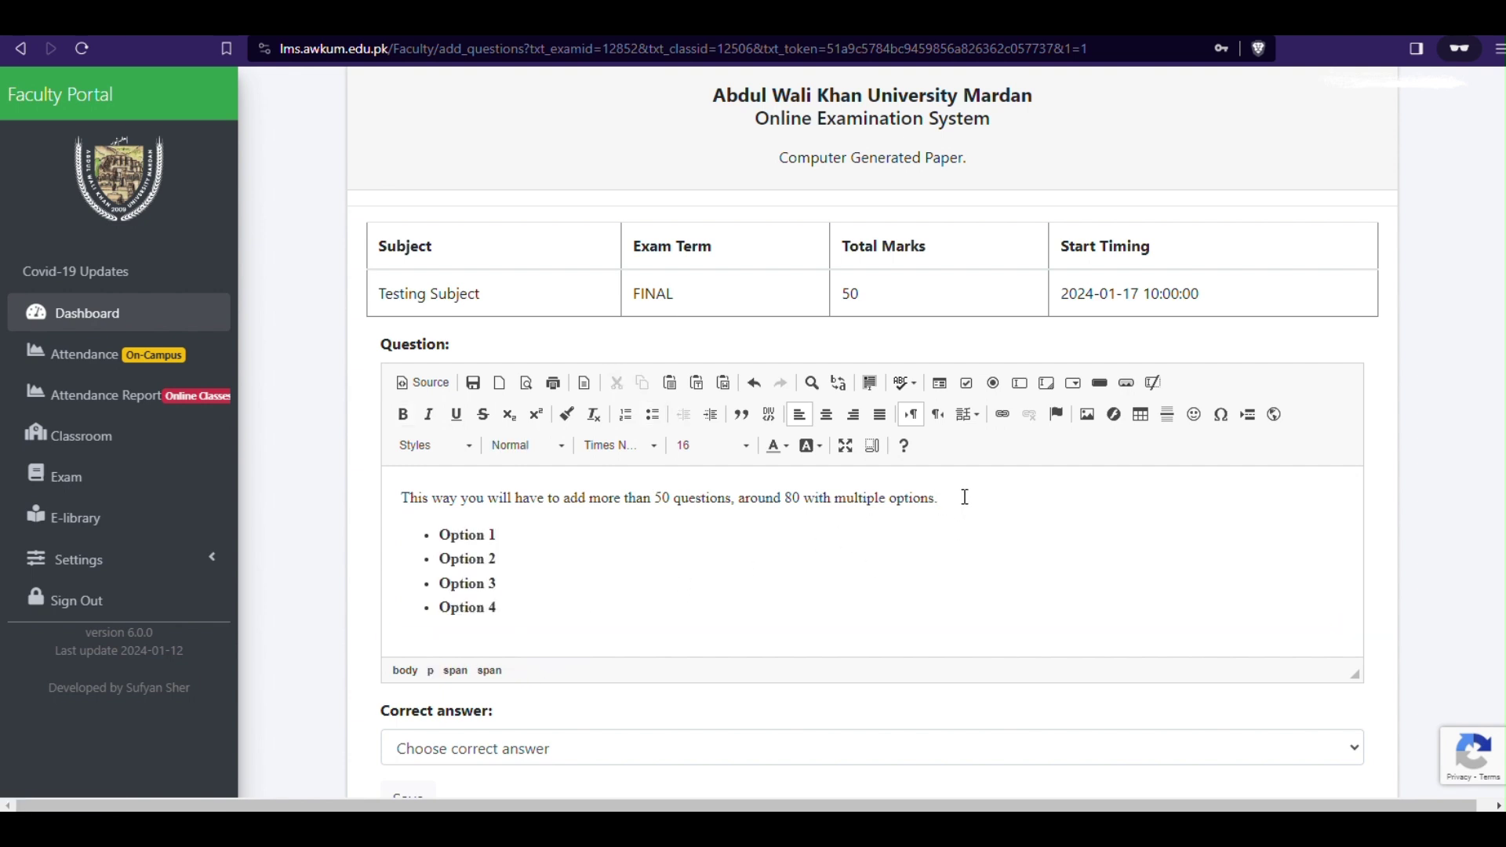
scroll(645, 585, "down", 2)
left_click(470, 648)
Set the previous question's correct answer, save it, and return to the exam list
left_click(427, 746)
left_click(409, 706)
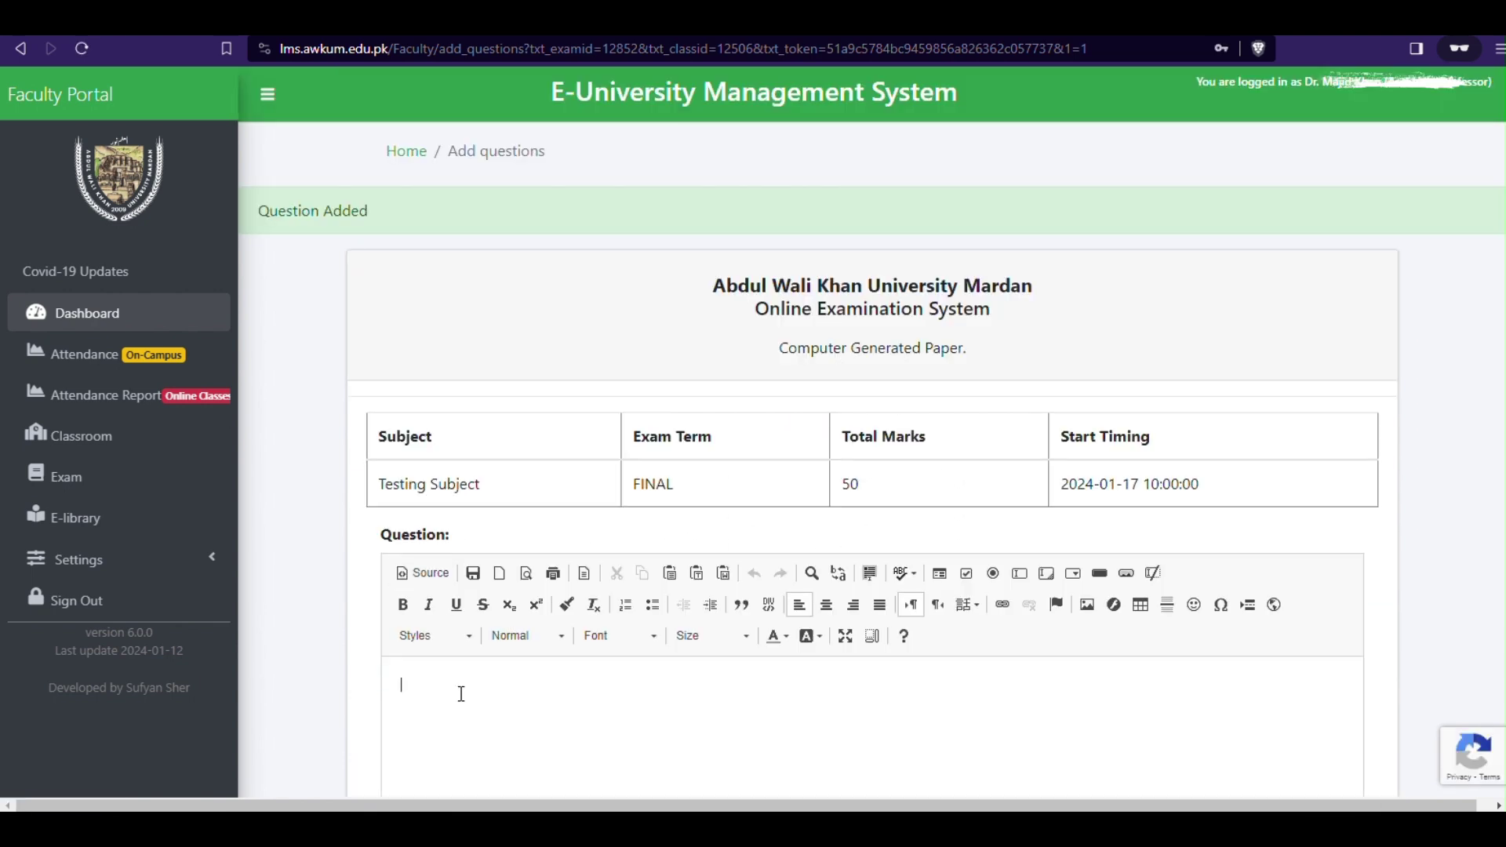
left_click(74, 476)
scroll(1279, 578, "down", 15)
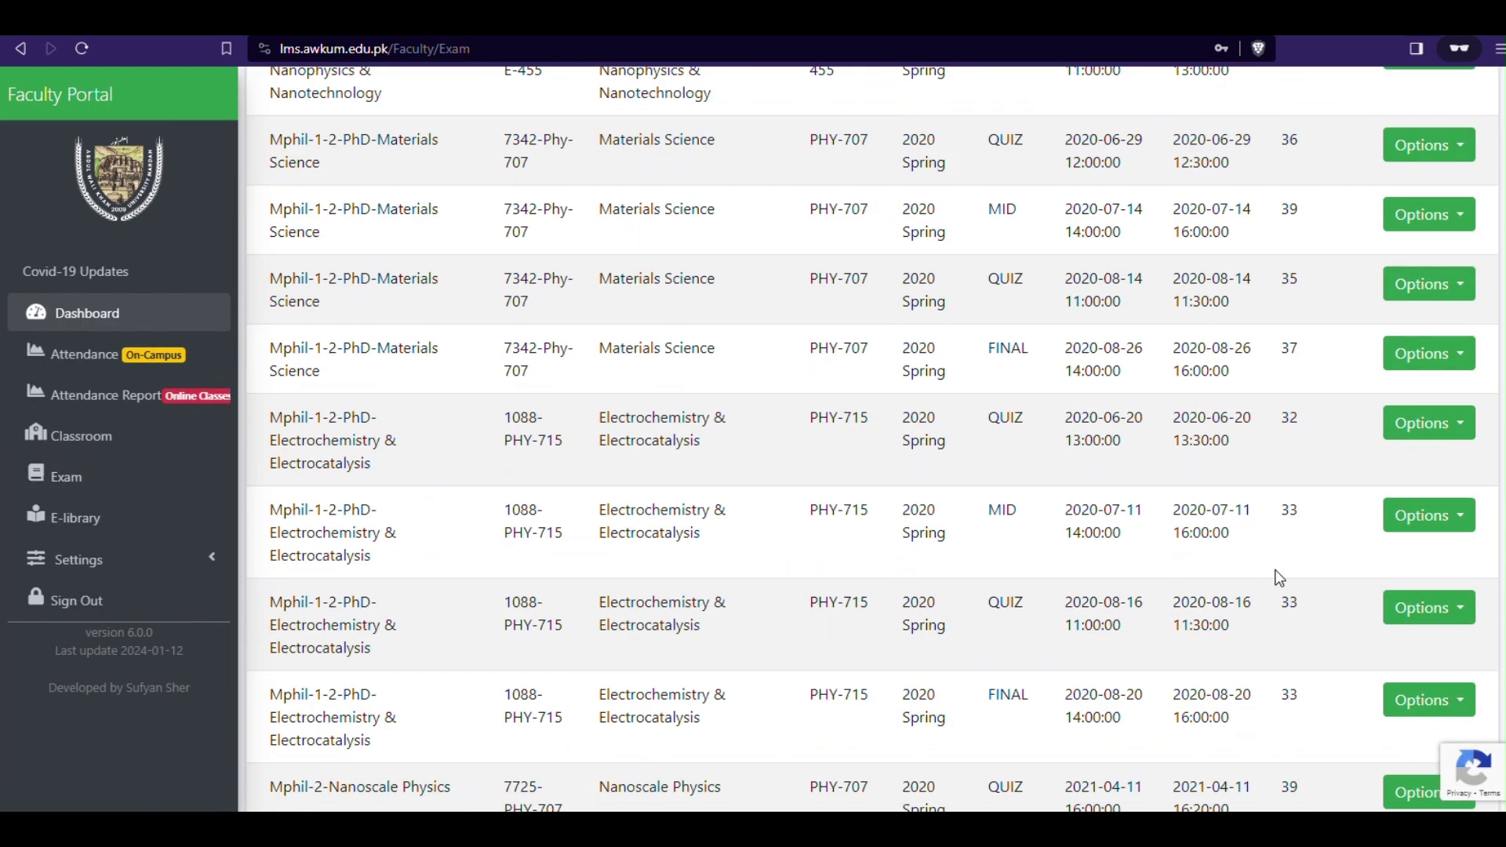
scroll(1278, 579, "down", 15)
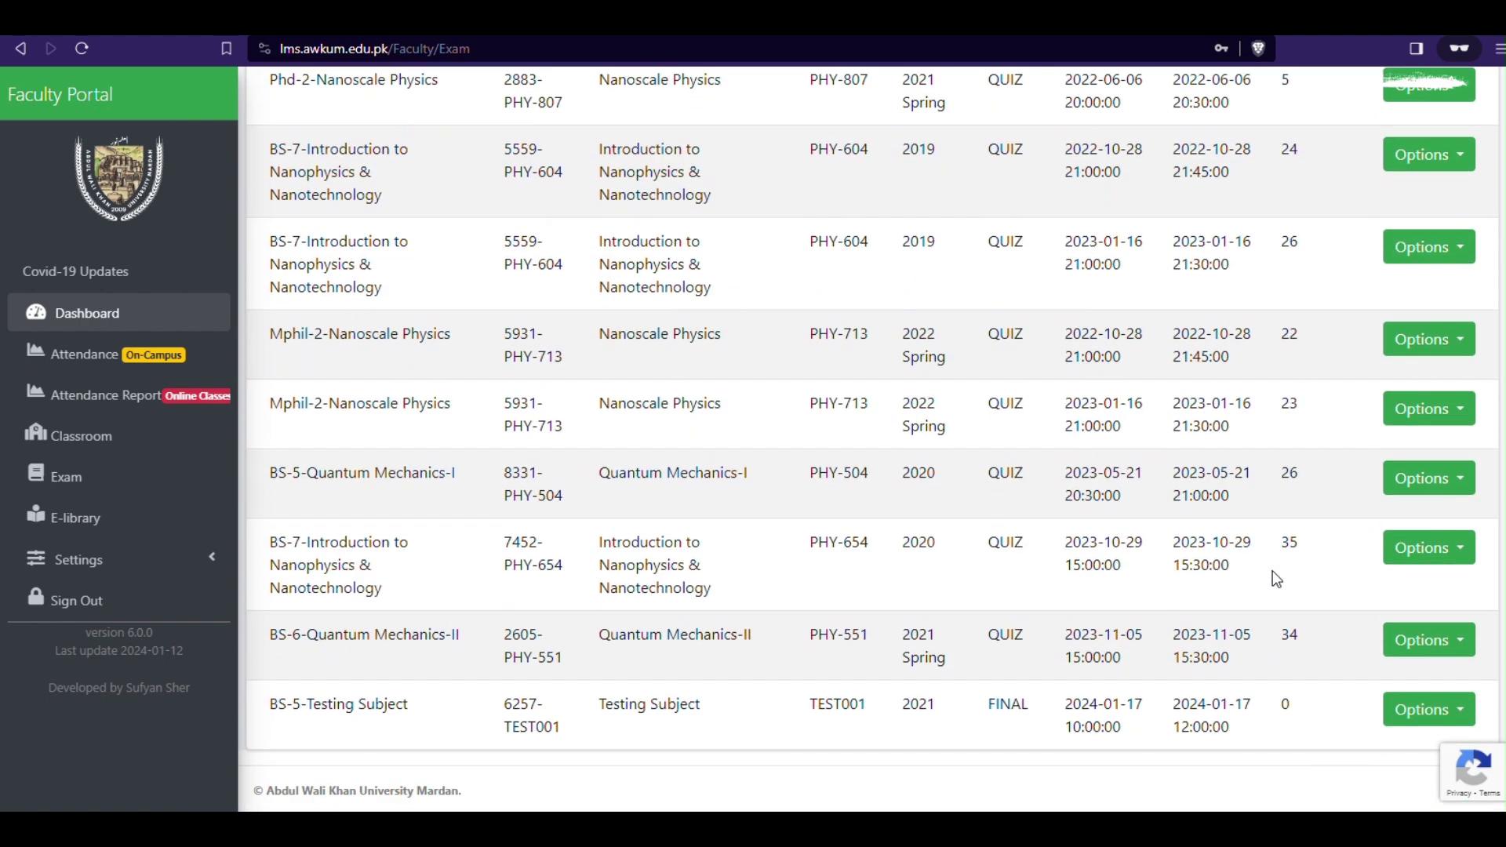
Open the Options menu for the BS-5-Testing Subject FINAL exam row
left_click(1447, 709)
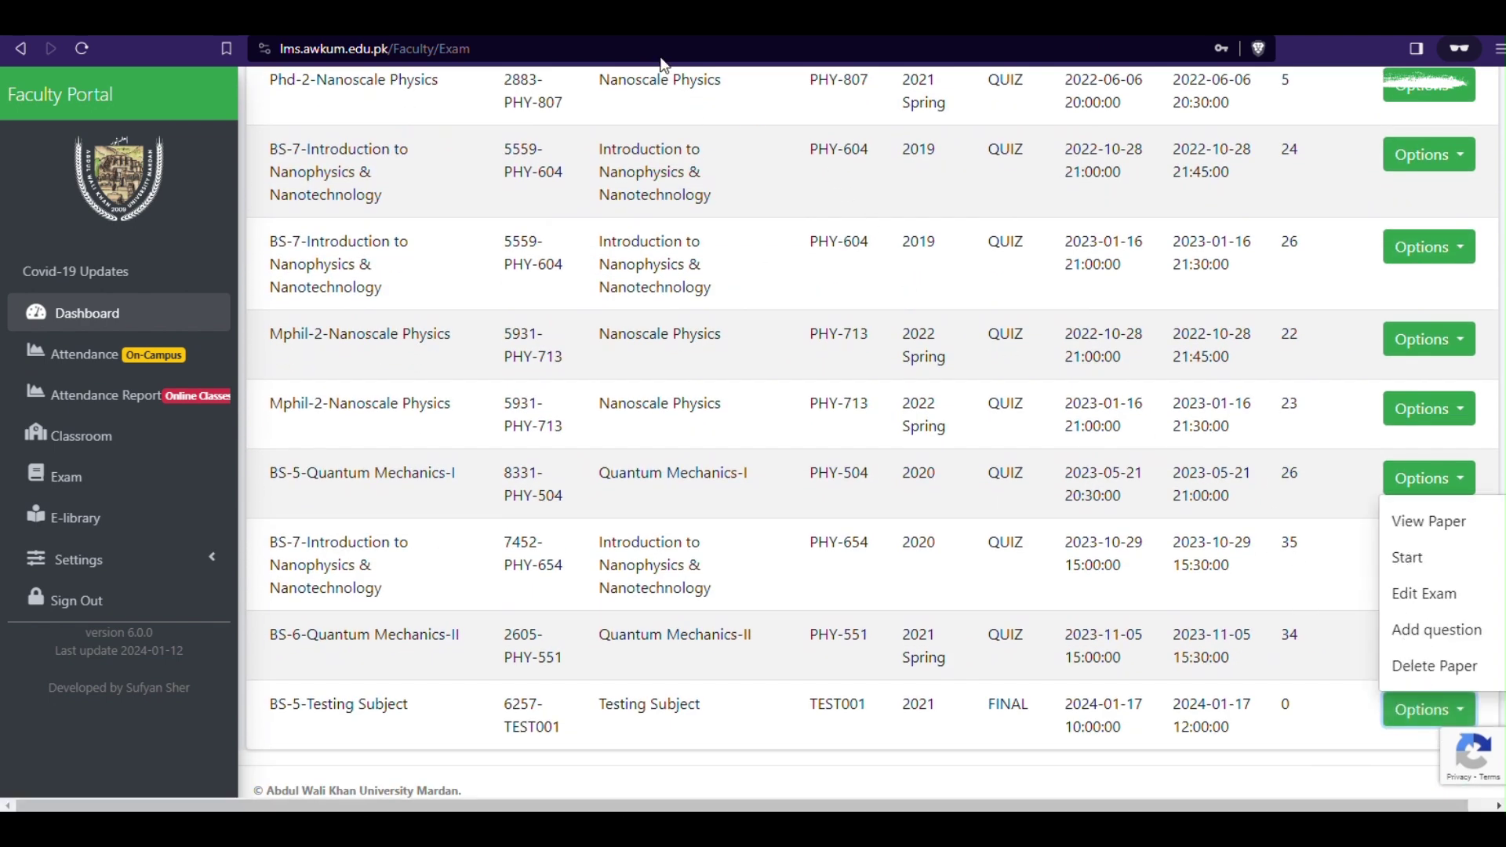
left_click(274, 718)
left_click_drag(274, 717, 1291, 730)
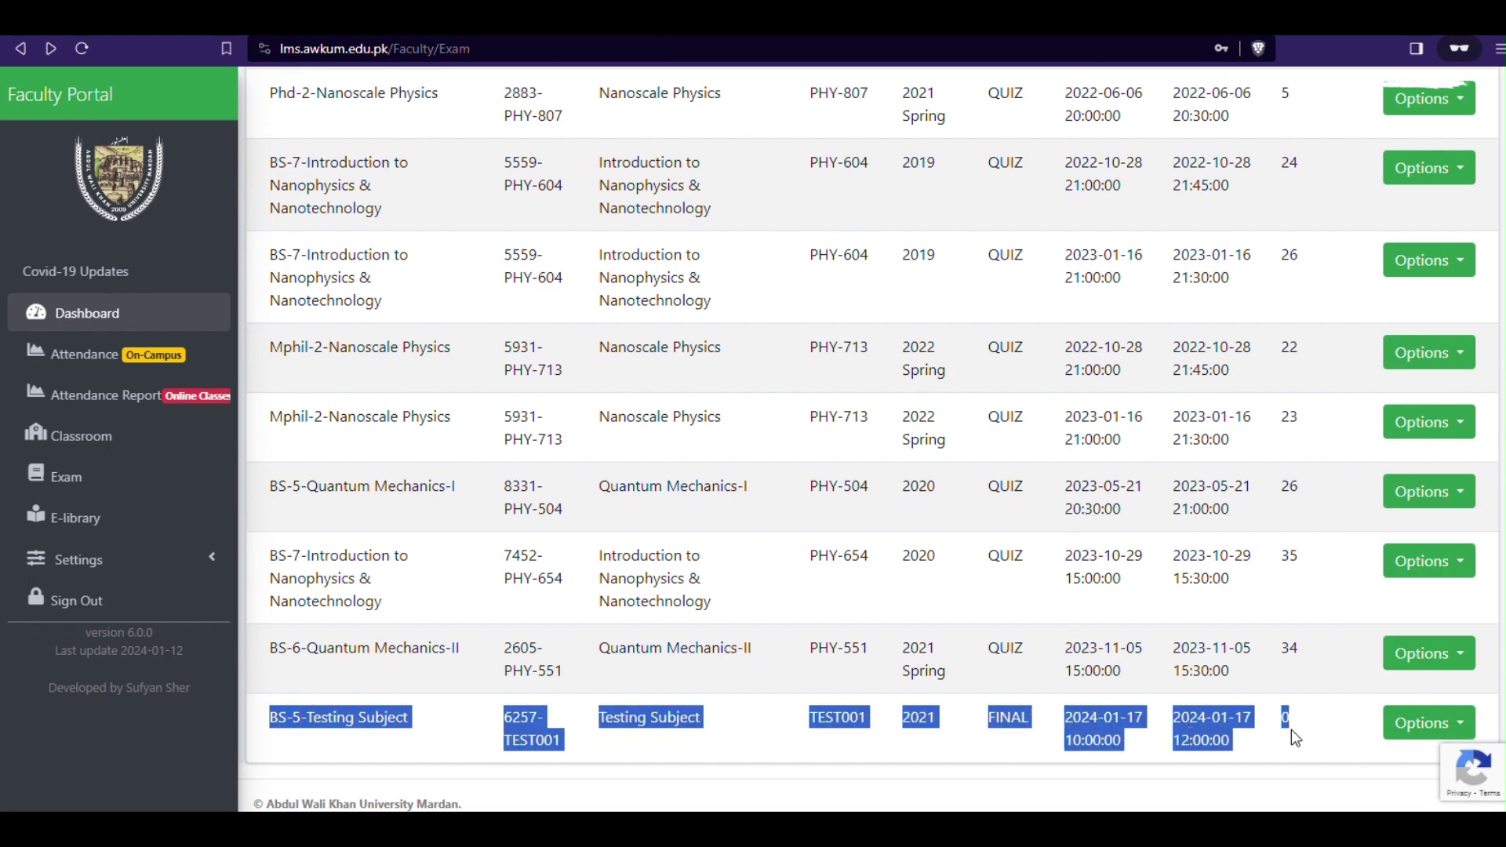
left_click(1291, 730)
left_click(1423, 721)
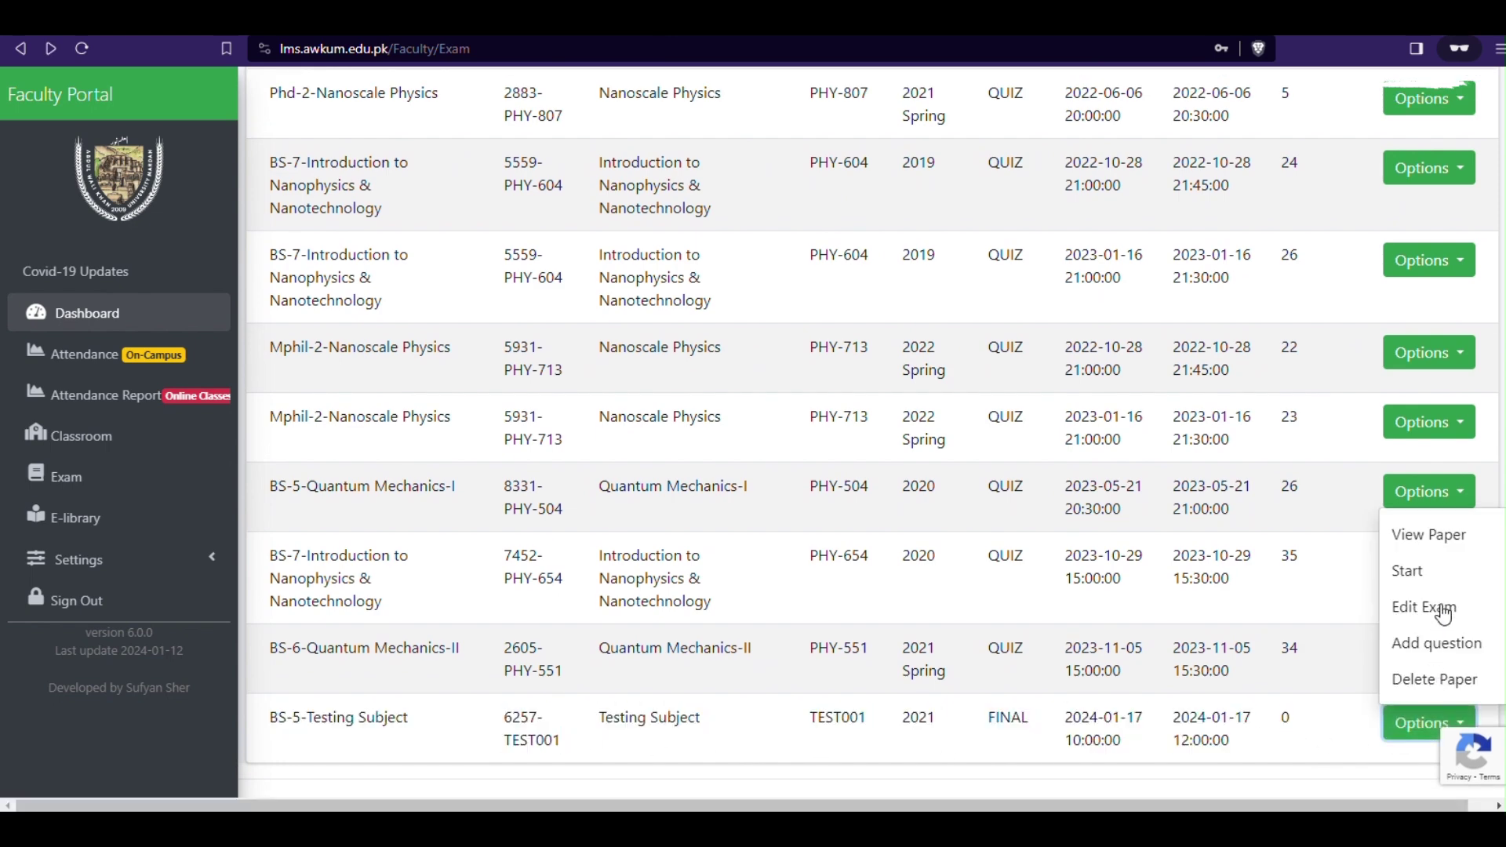
Enter the question 'You can add quesiton from there as well.' with options Option One and Option Two
left_click(1425, 658)
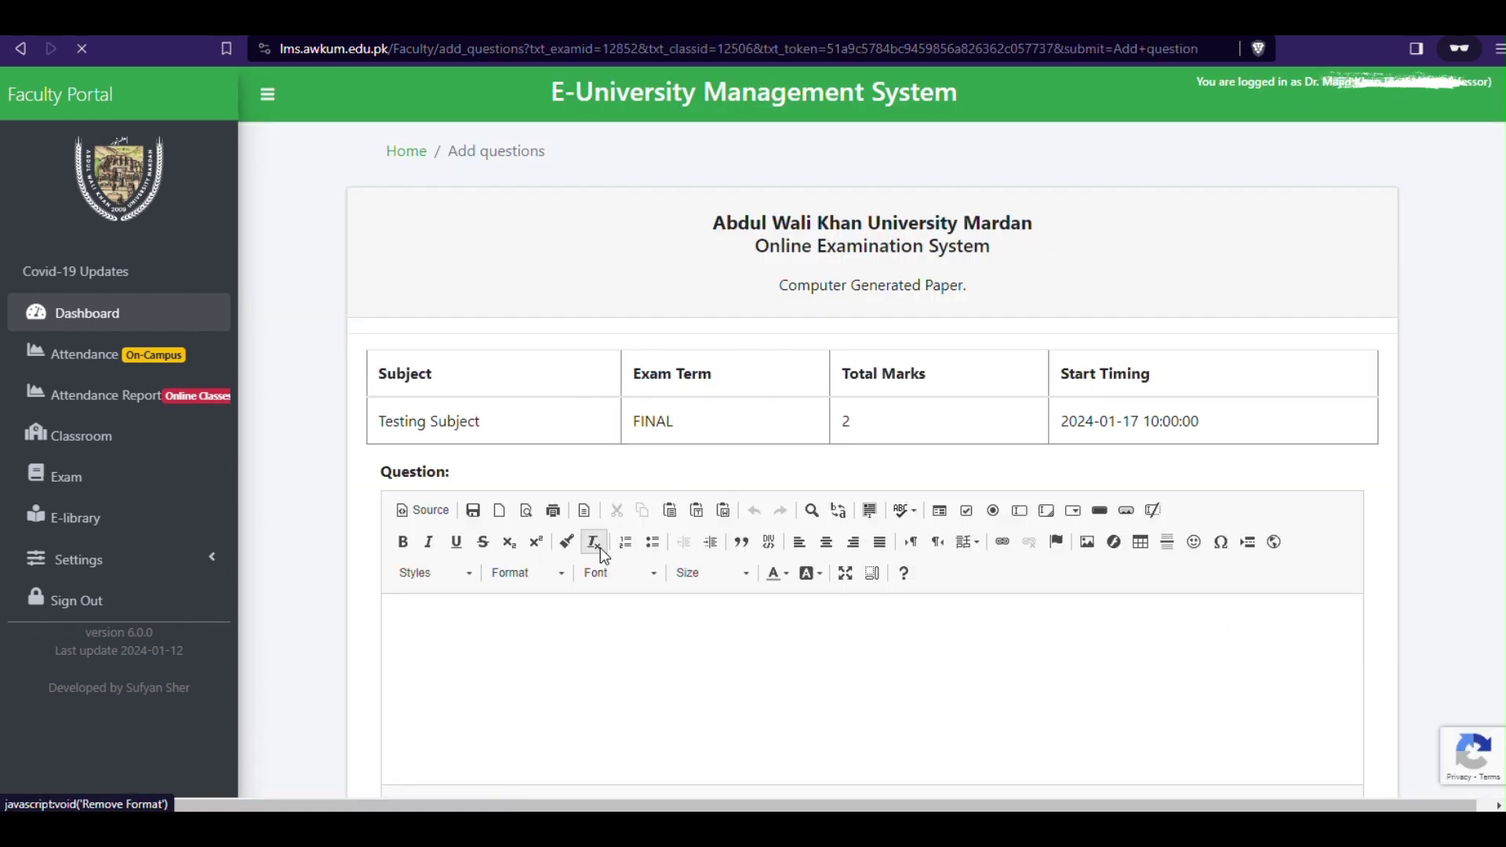
type("Yo")
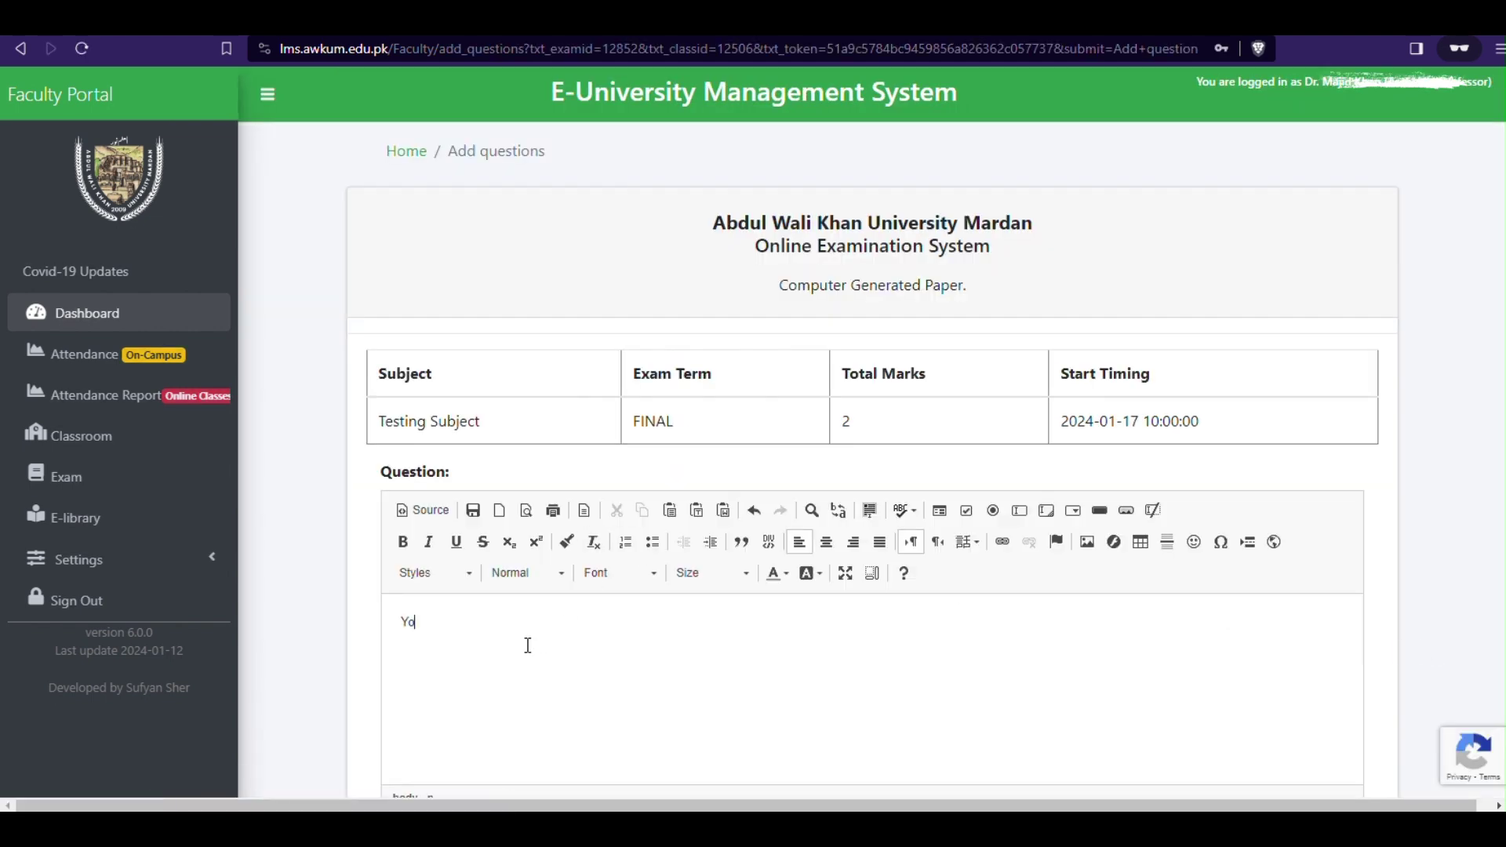
type("u can add quesiton from there")
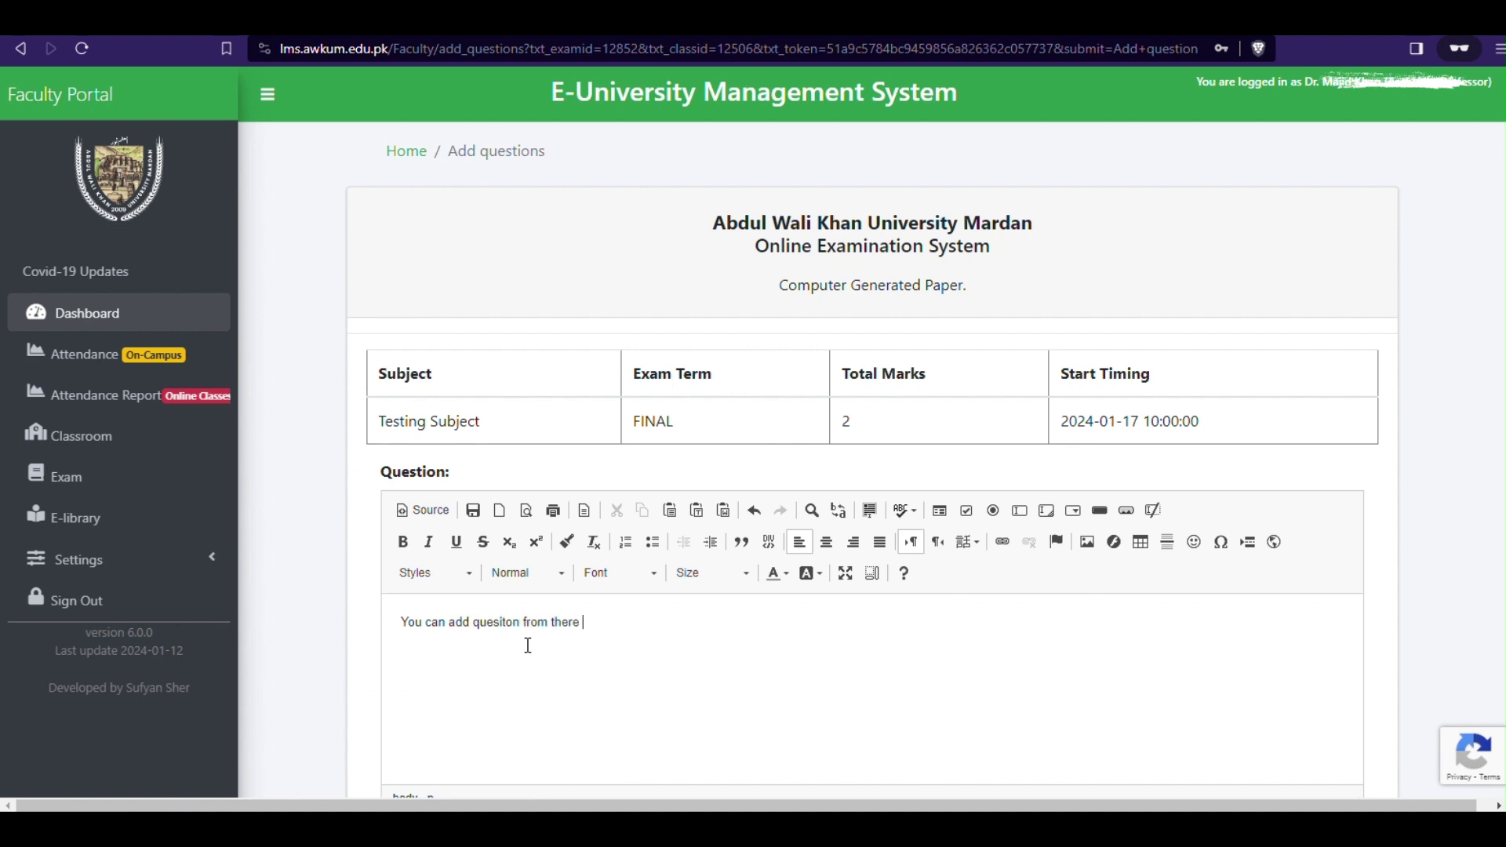
type(" as well.")
type("ption One")
left_click_drag(524, 645, 396, 702)
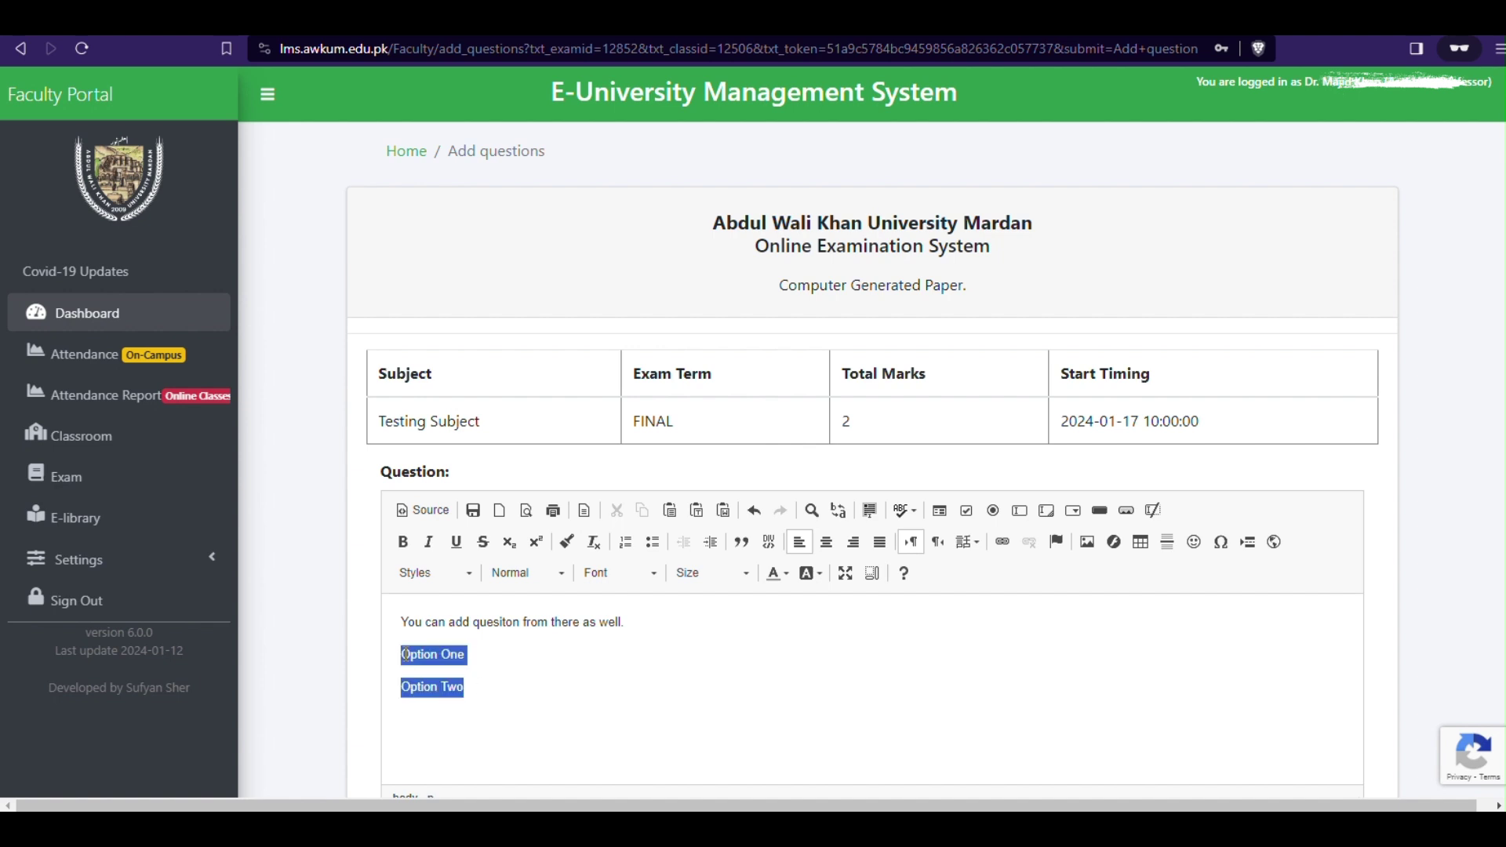
scroll(502, 652, "down", 3)
Set the correct answer to B, adjust the question's font size, and save it
left_click(471, 597)
left_click(425, 679)
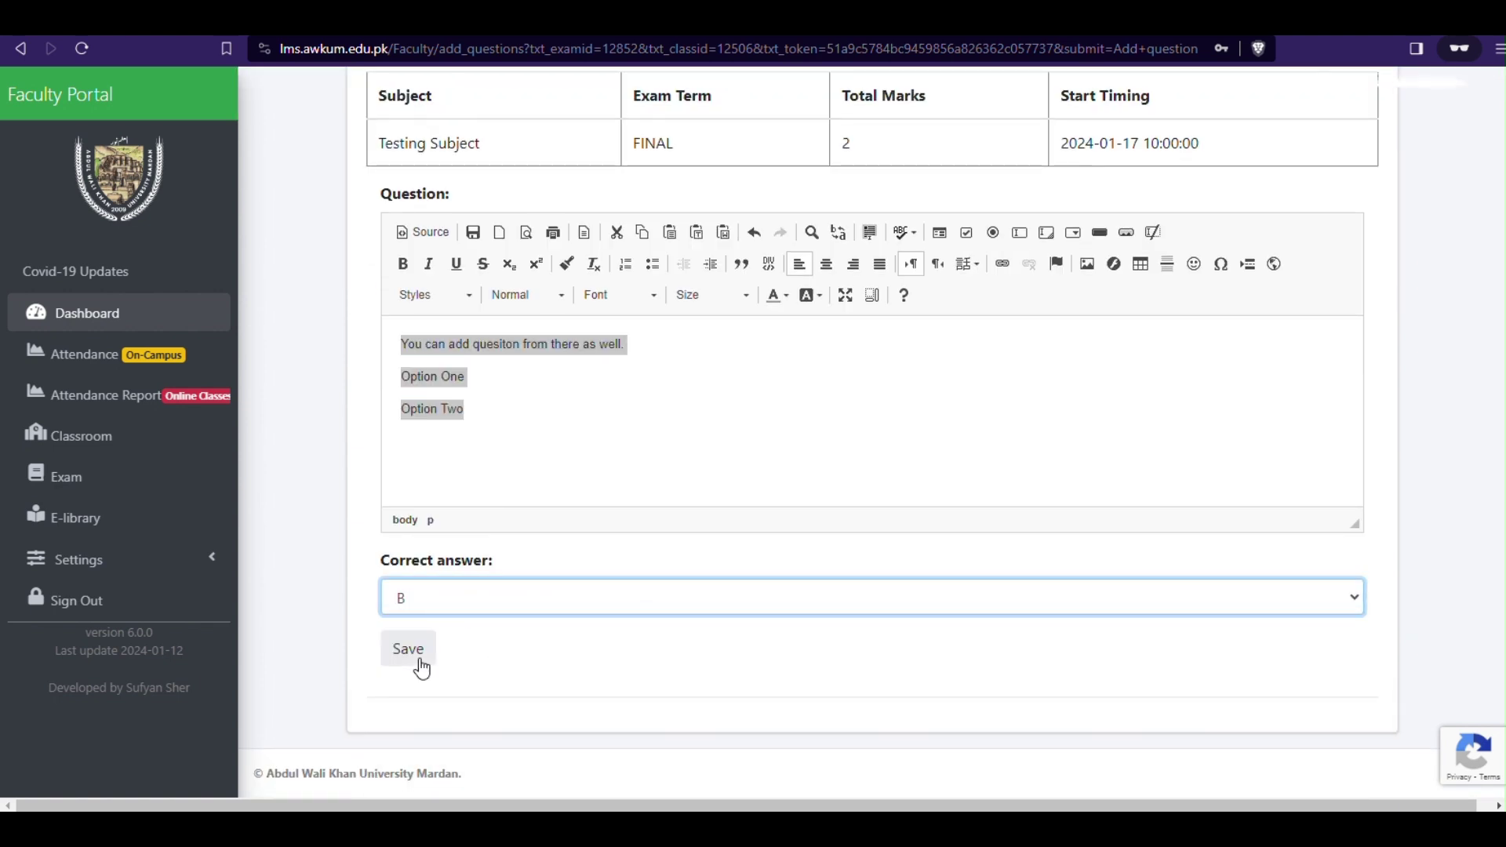
left_click(619, 295)
left_click(710, 295)
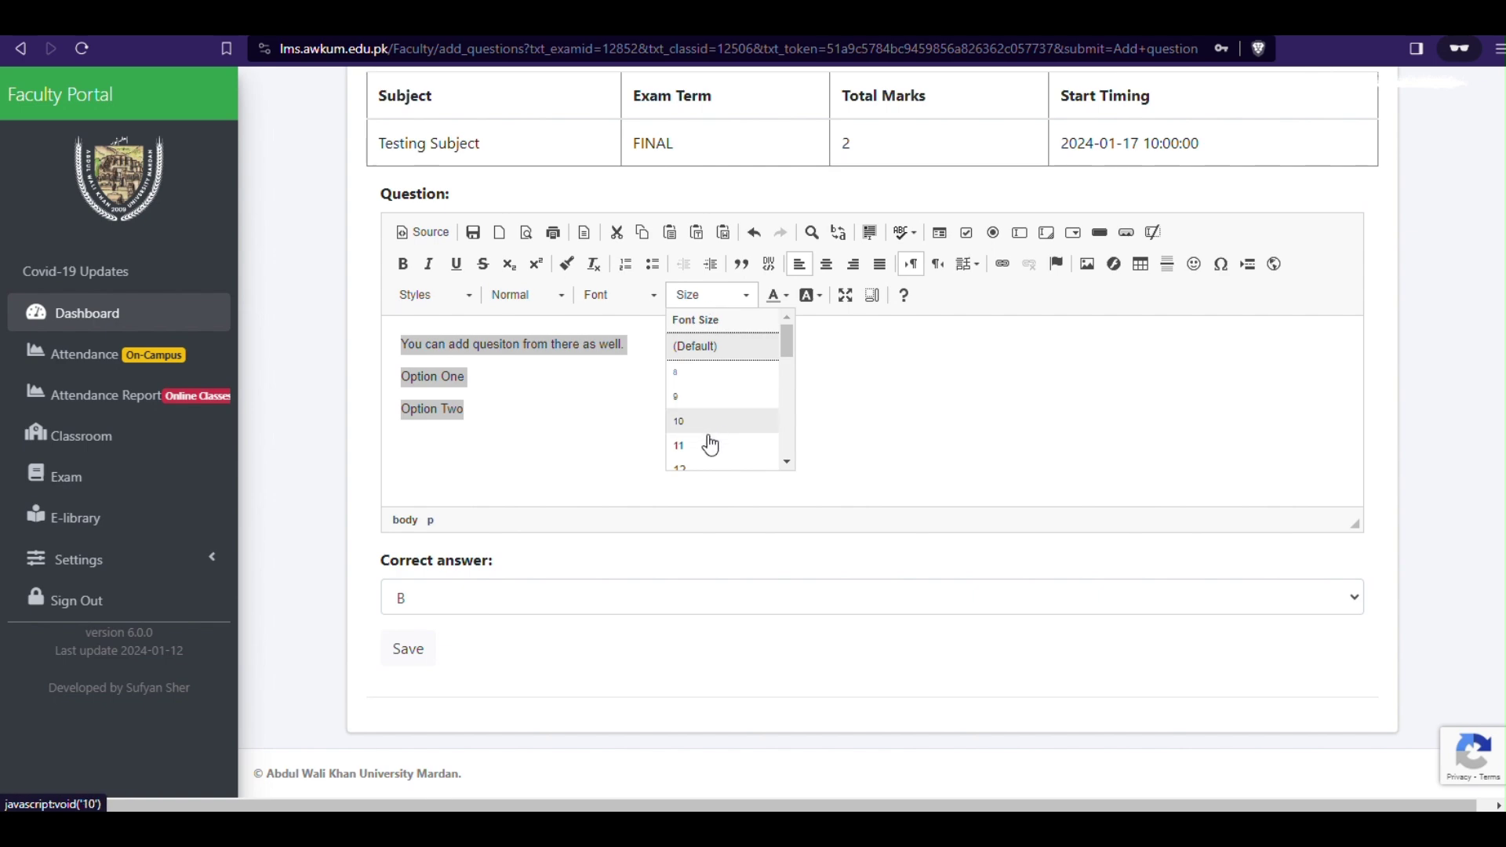
scroll(709, 427, "down", 2)
left_click(696, 403)
left_click(408, 649)
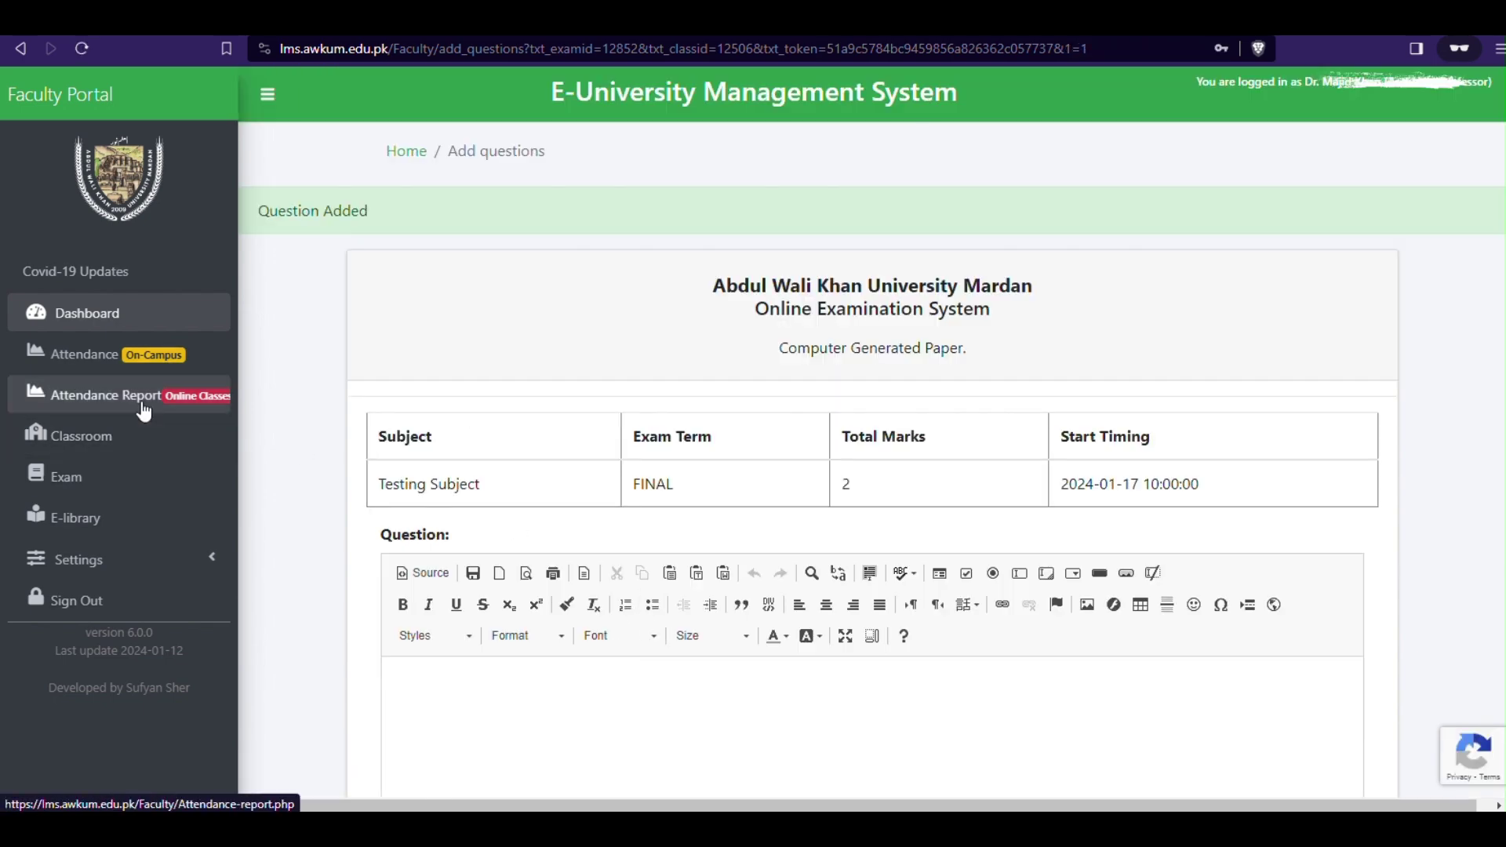
Open the Edit Exam settings for the Testing Subject FINAL exam
left_click(58, 478)
scroll(1263, 575, "down", 7)
scroll(1263, 571, "down", 8)
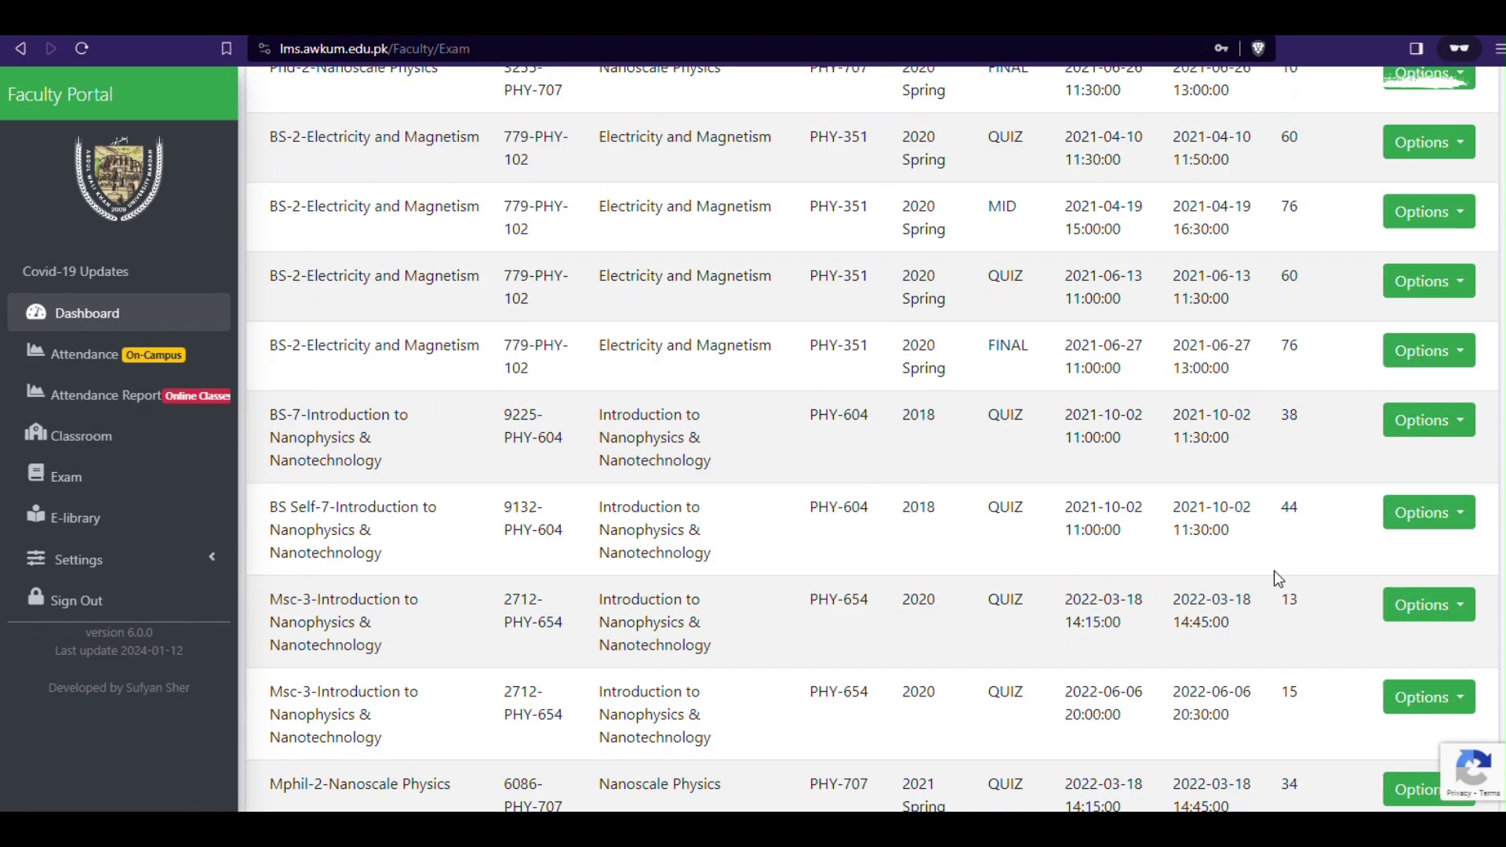
left_click(1428, 478)
left_click(1409, 606)
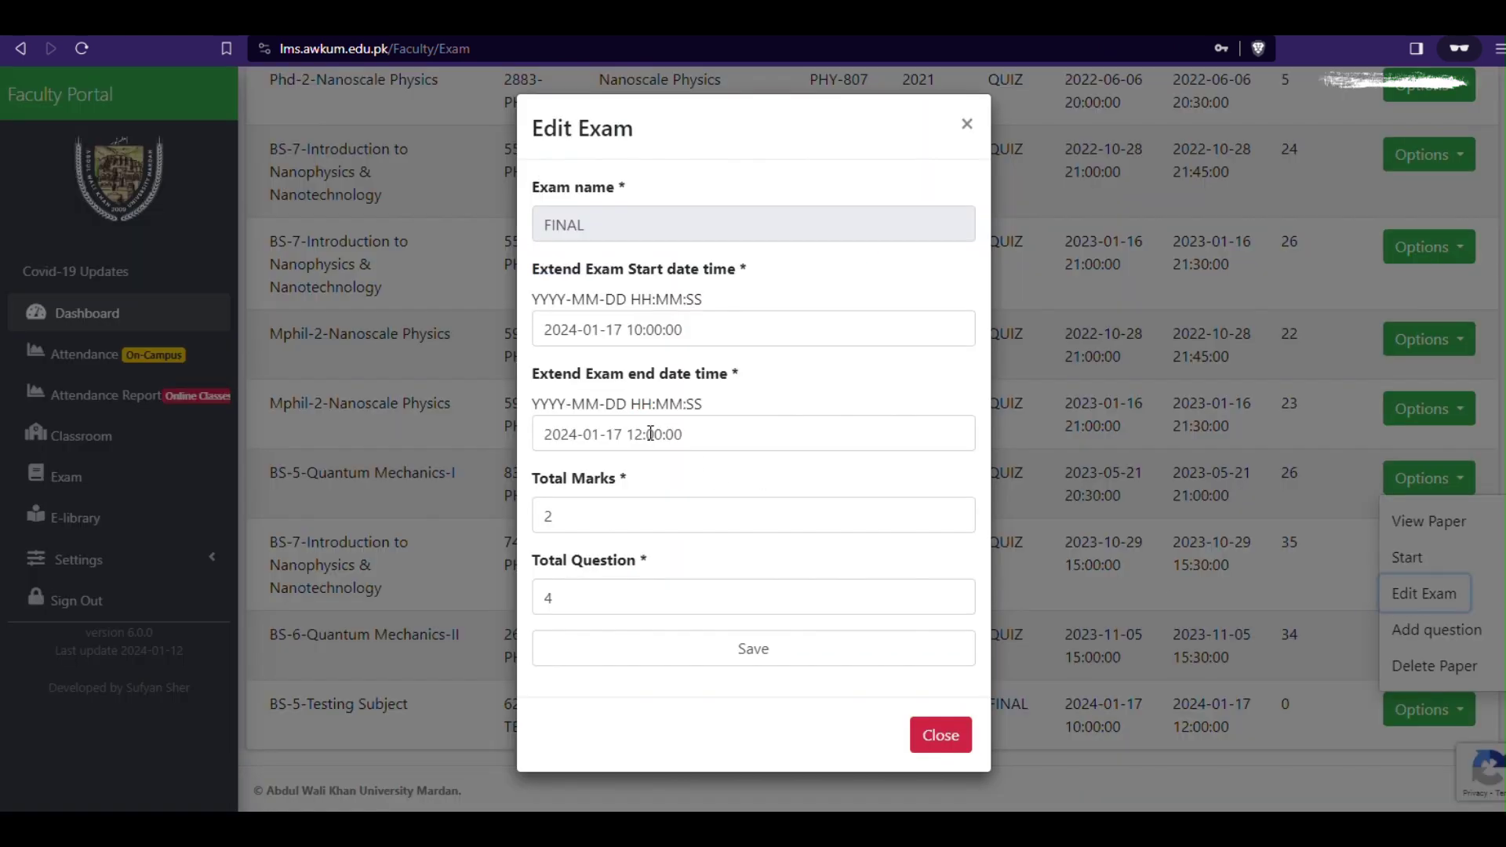
Set Total Marks to 2 and Total Question to 2, then save
double_click(649, 521)
type("50")
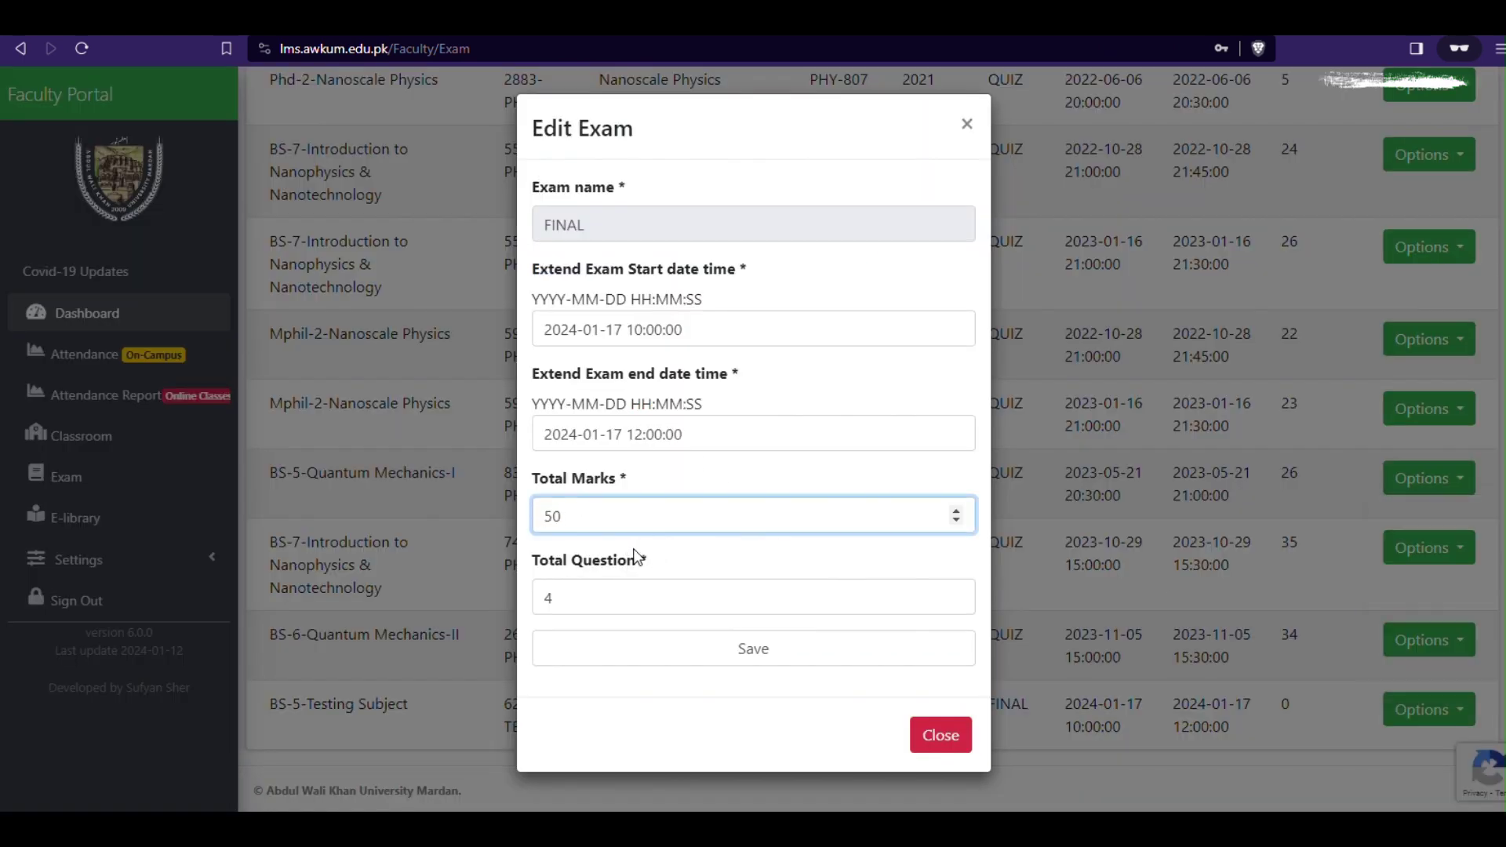
left_click(556, 582)
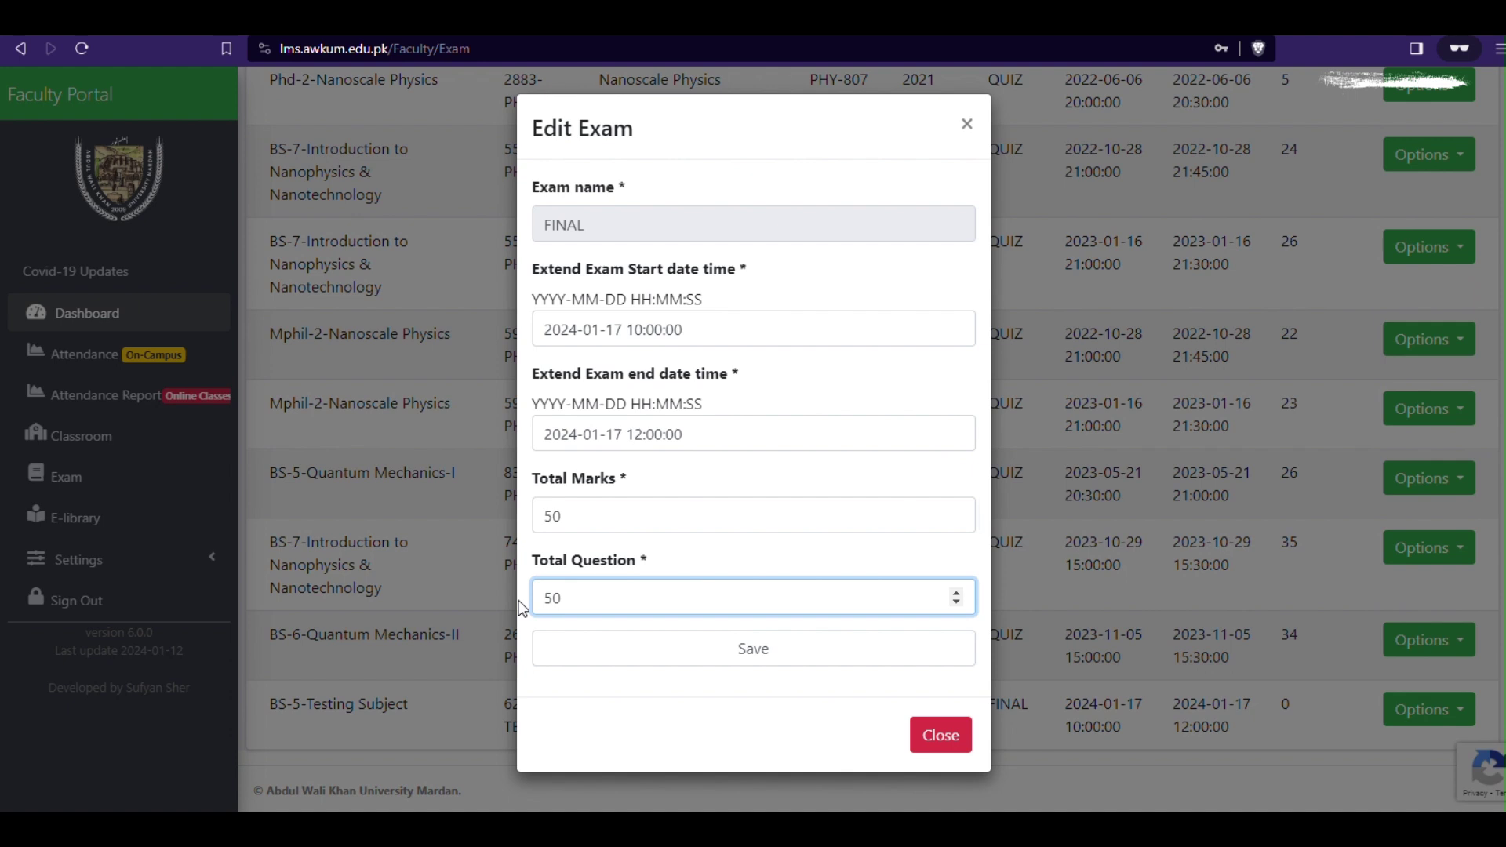
double_click(565, 515)
type("2")
key("Tab")
type("2")
left_click(754, 651)
scroll(1193, 623, "down", 15)
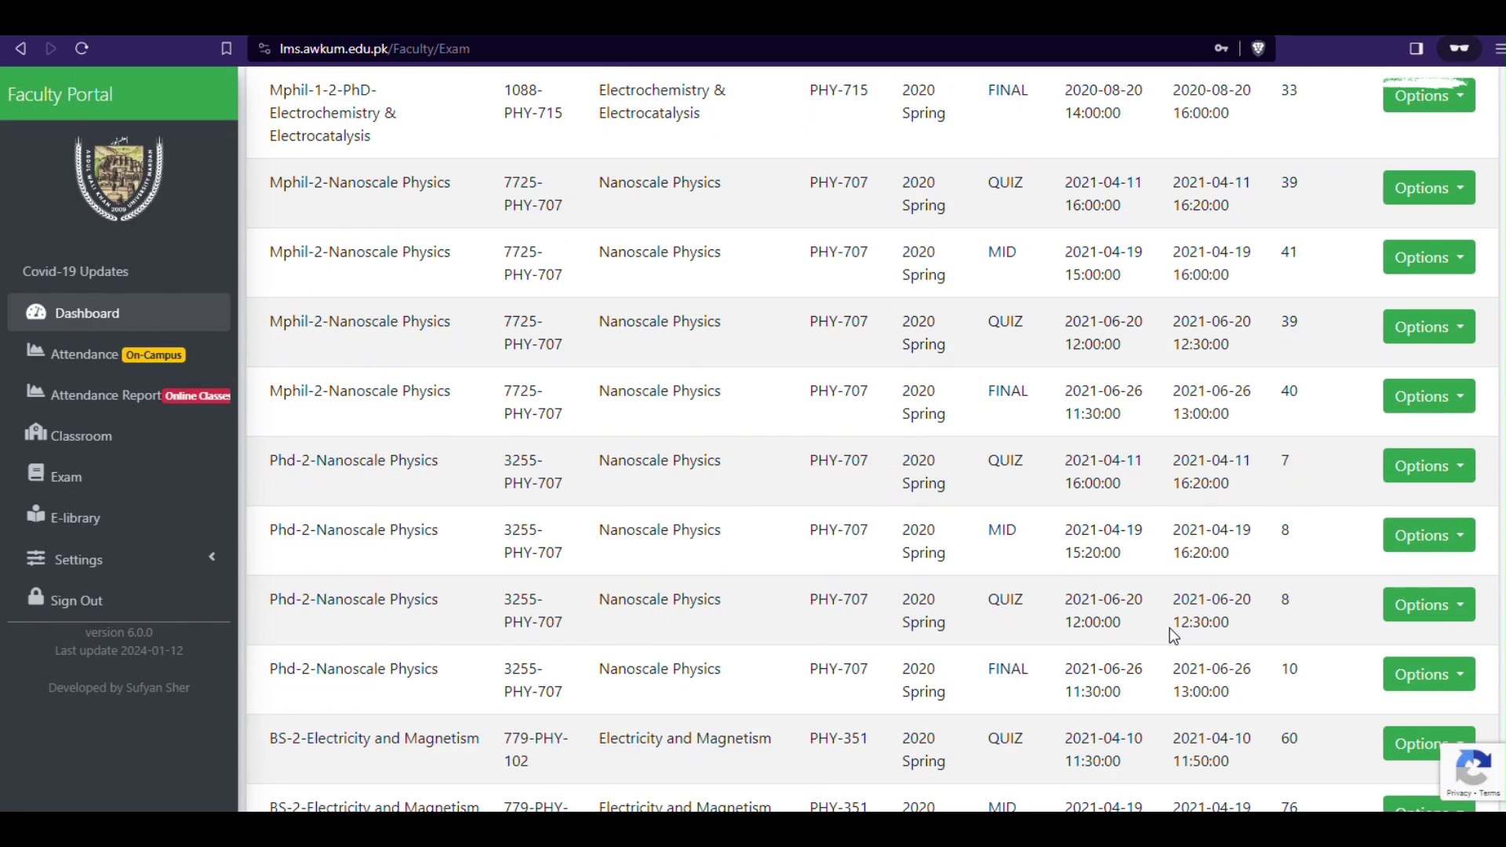
scroll(1167, 630, "down", 15)
scroll(1412, 716, "down", 5)
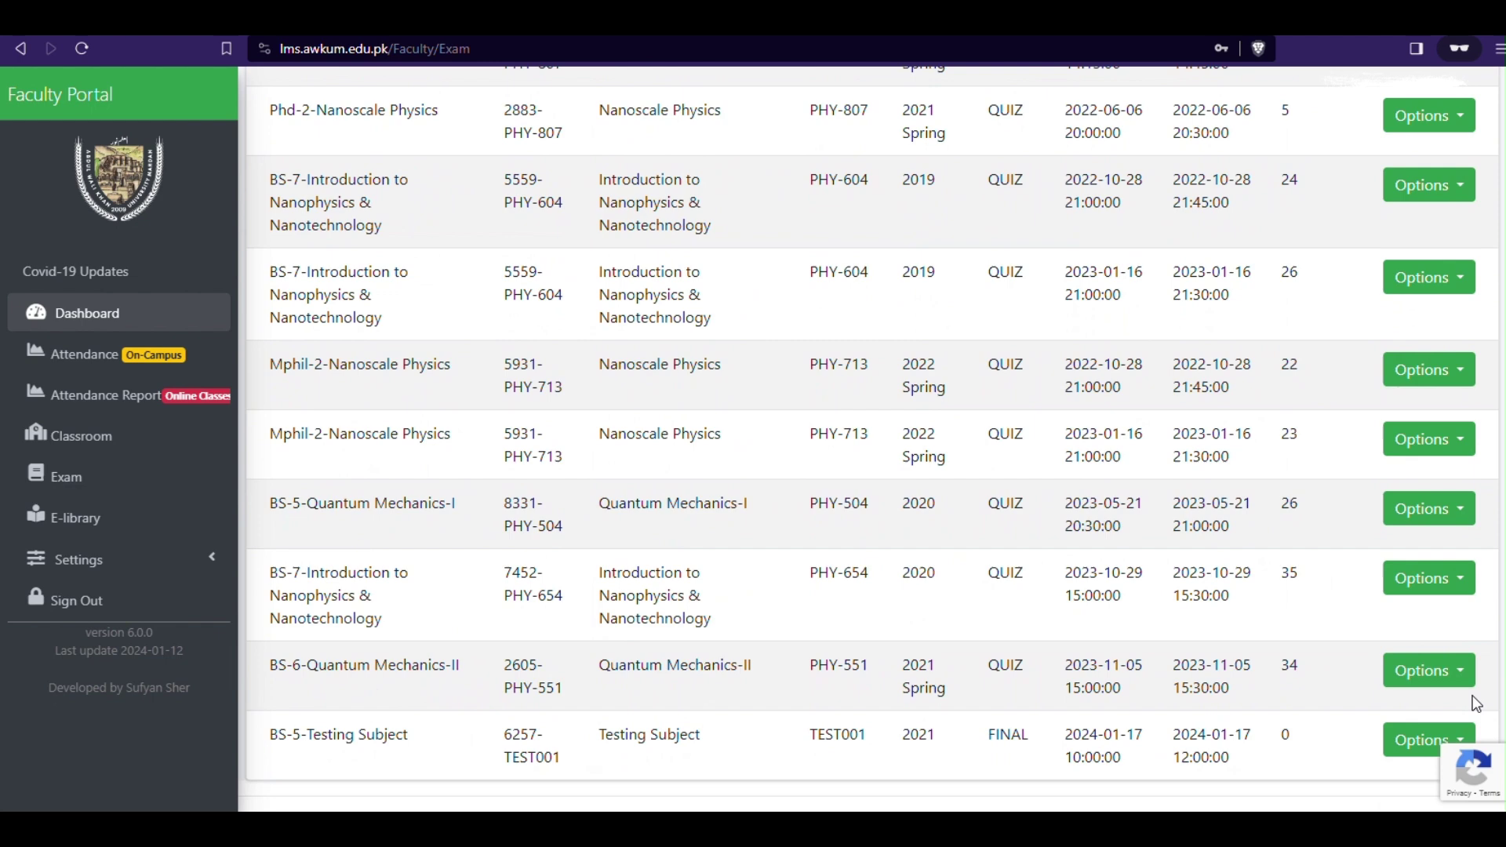
left_click(1441, 710)
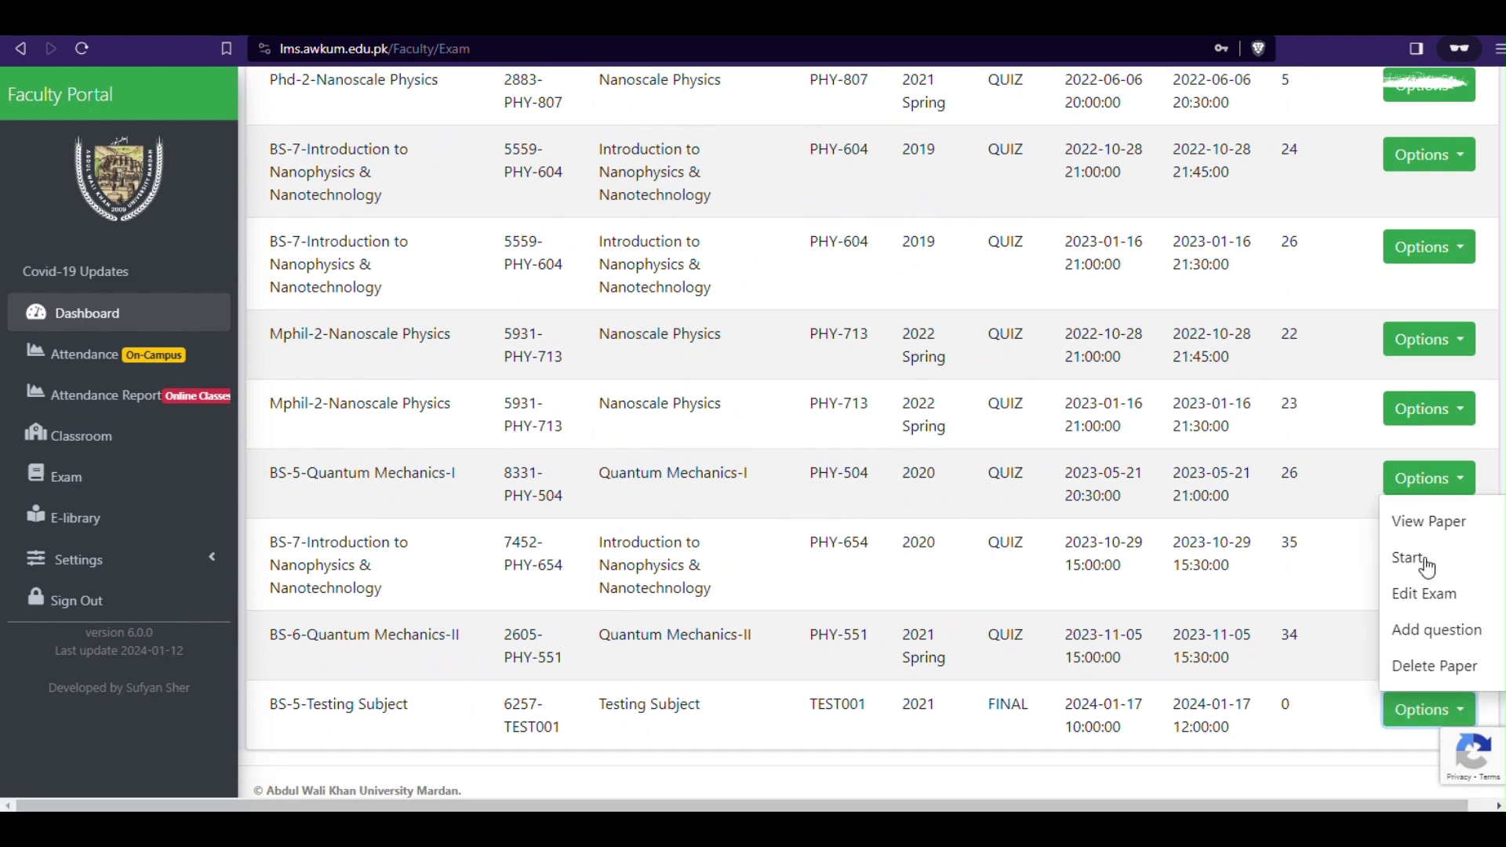
left_click(1429, 524)
scroll(742, 588, "down", 12)
scroll(742, 592, "down", 3)
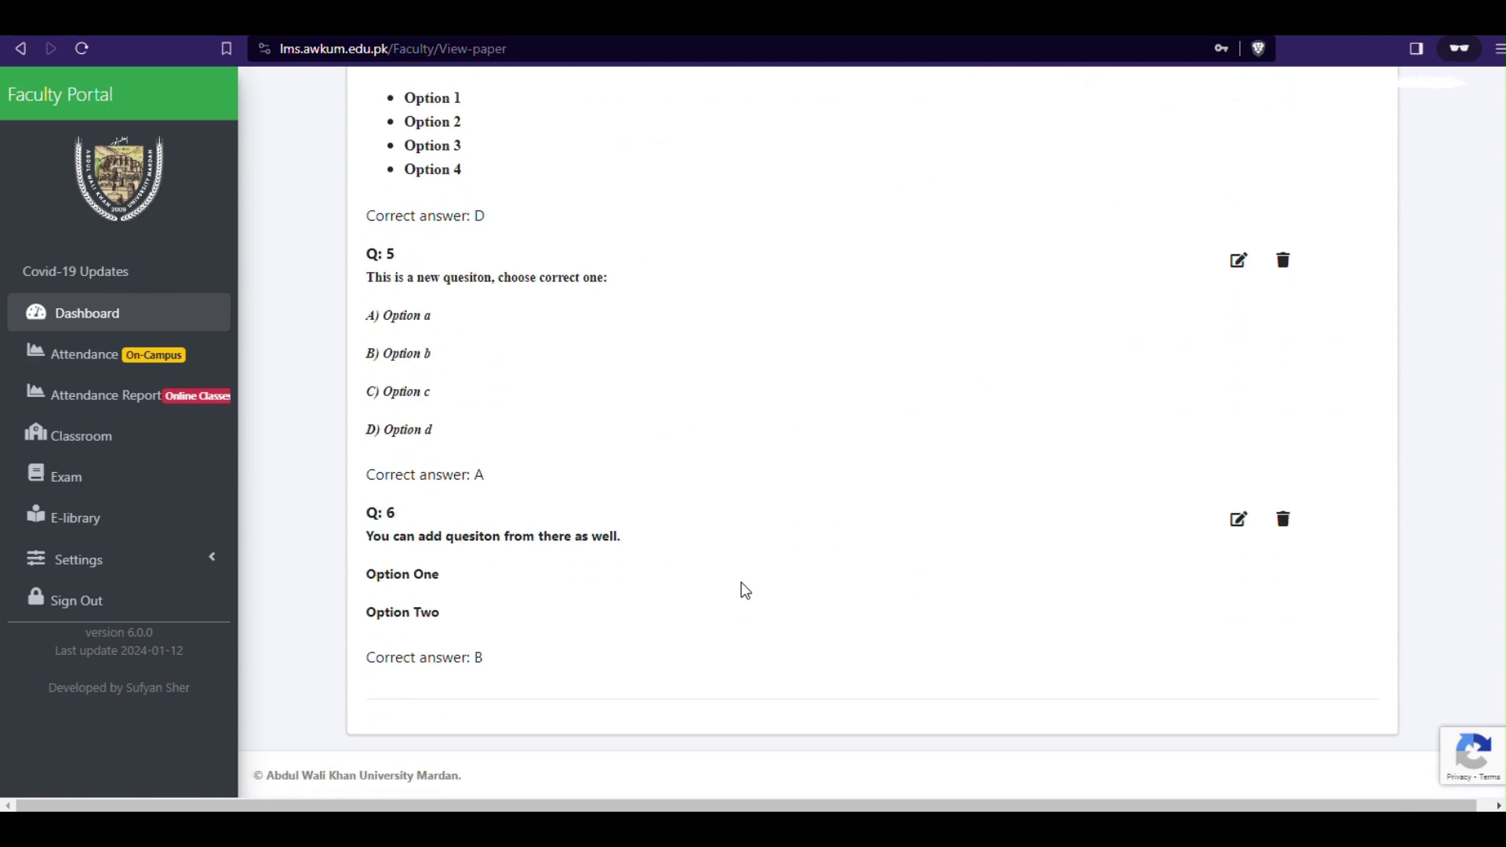
scroll(740, 591, "up", 10)
key("alt+Left")
left_click(1416, 706)
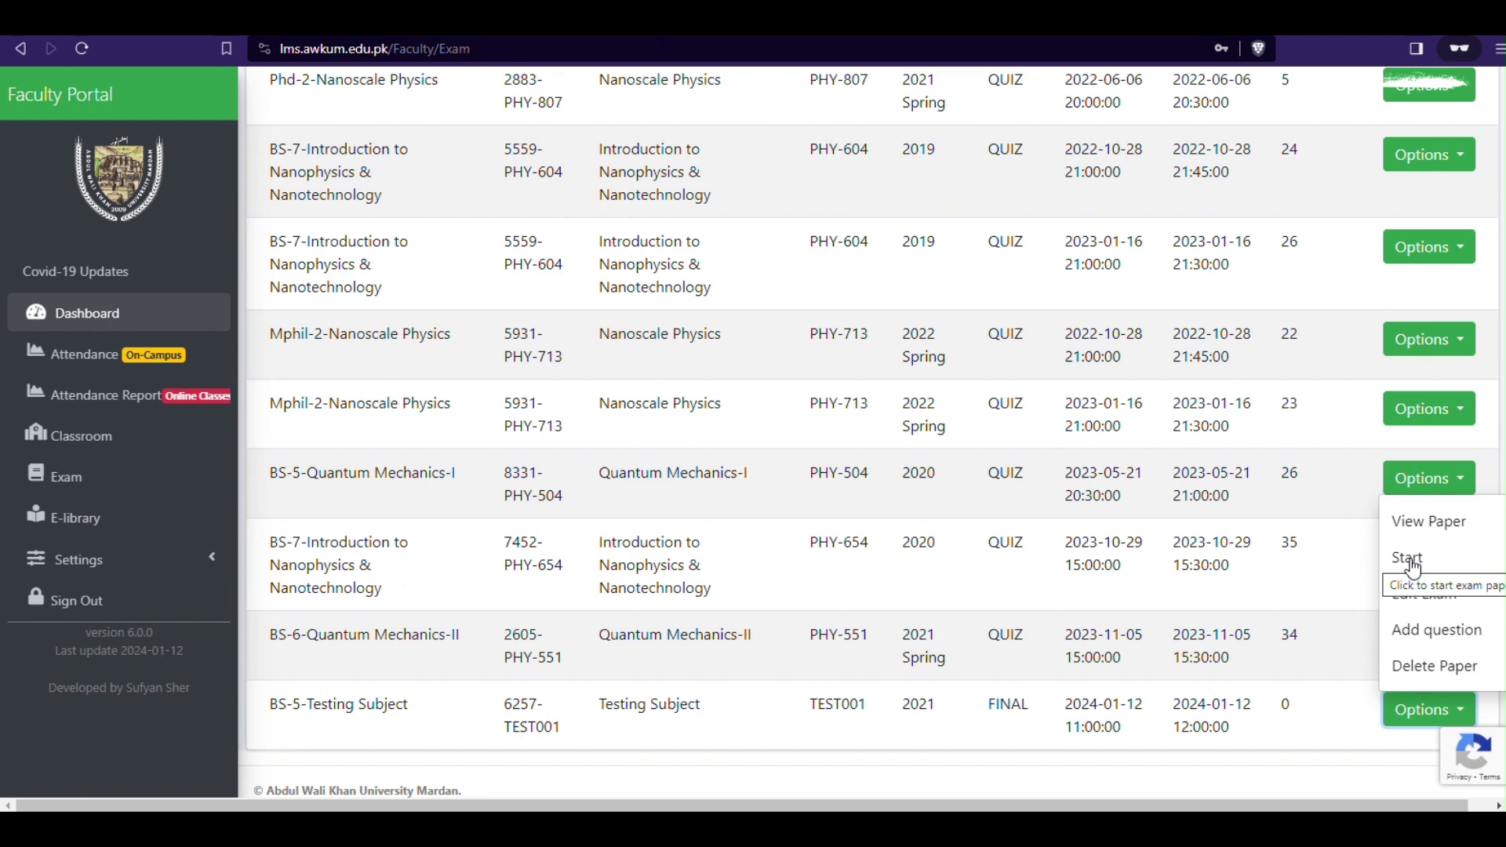
Start the Testing Subject FINAL exam, end it, and confirm its count reads 1
left_click(1410, 559)
left_click(1461, 710)
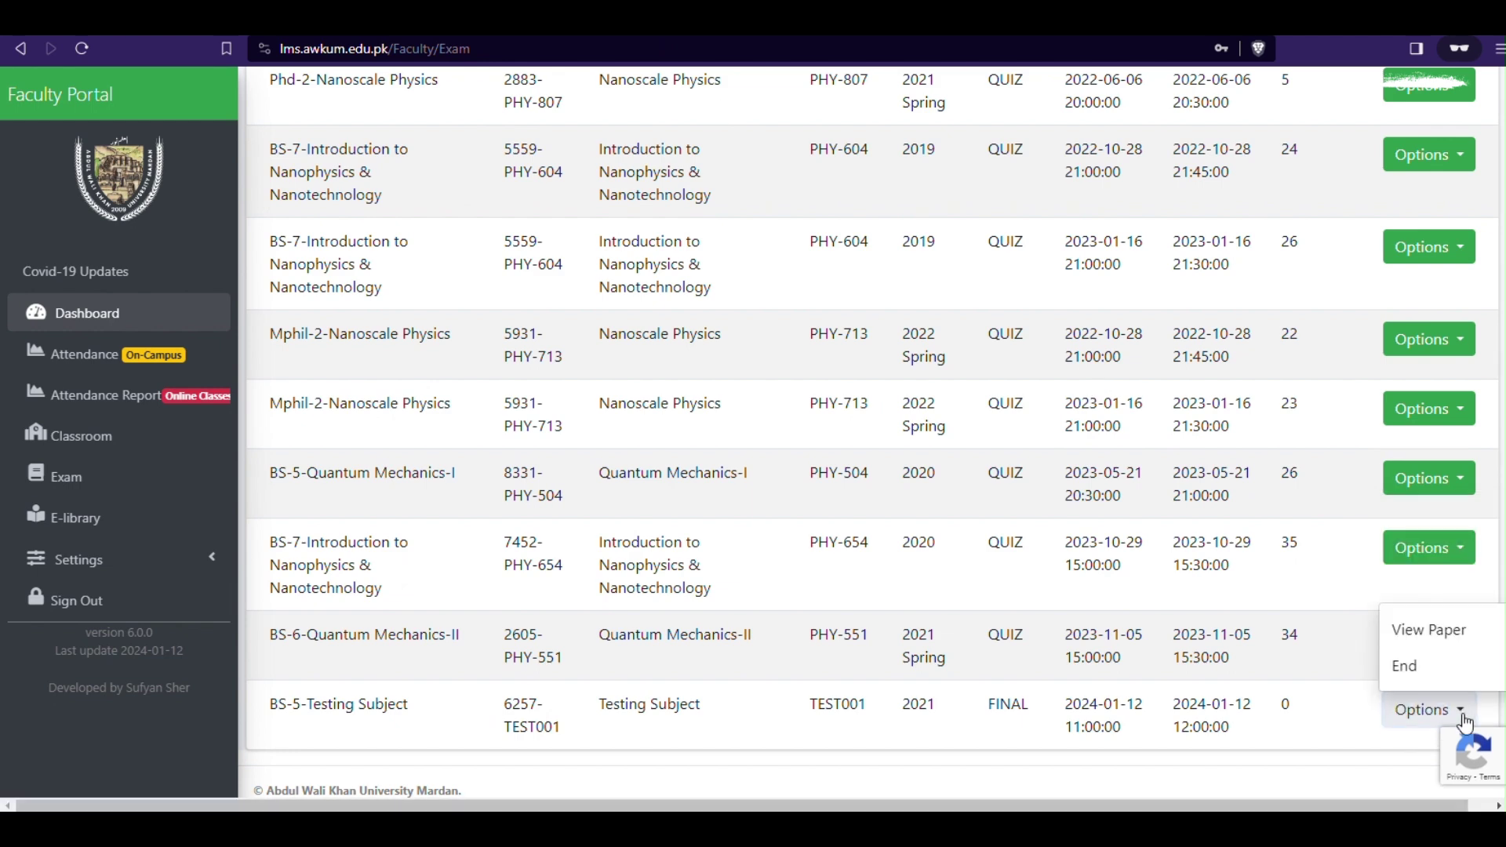
left_click(1414, 670)
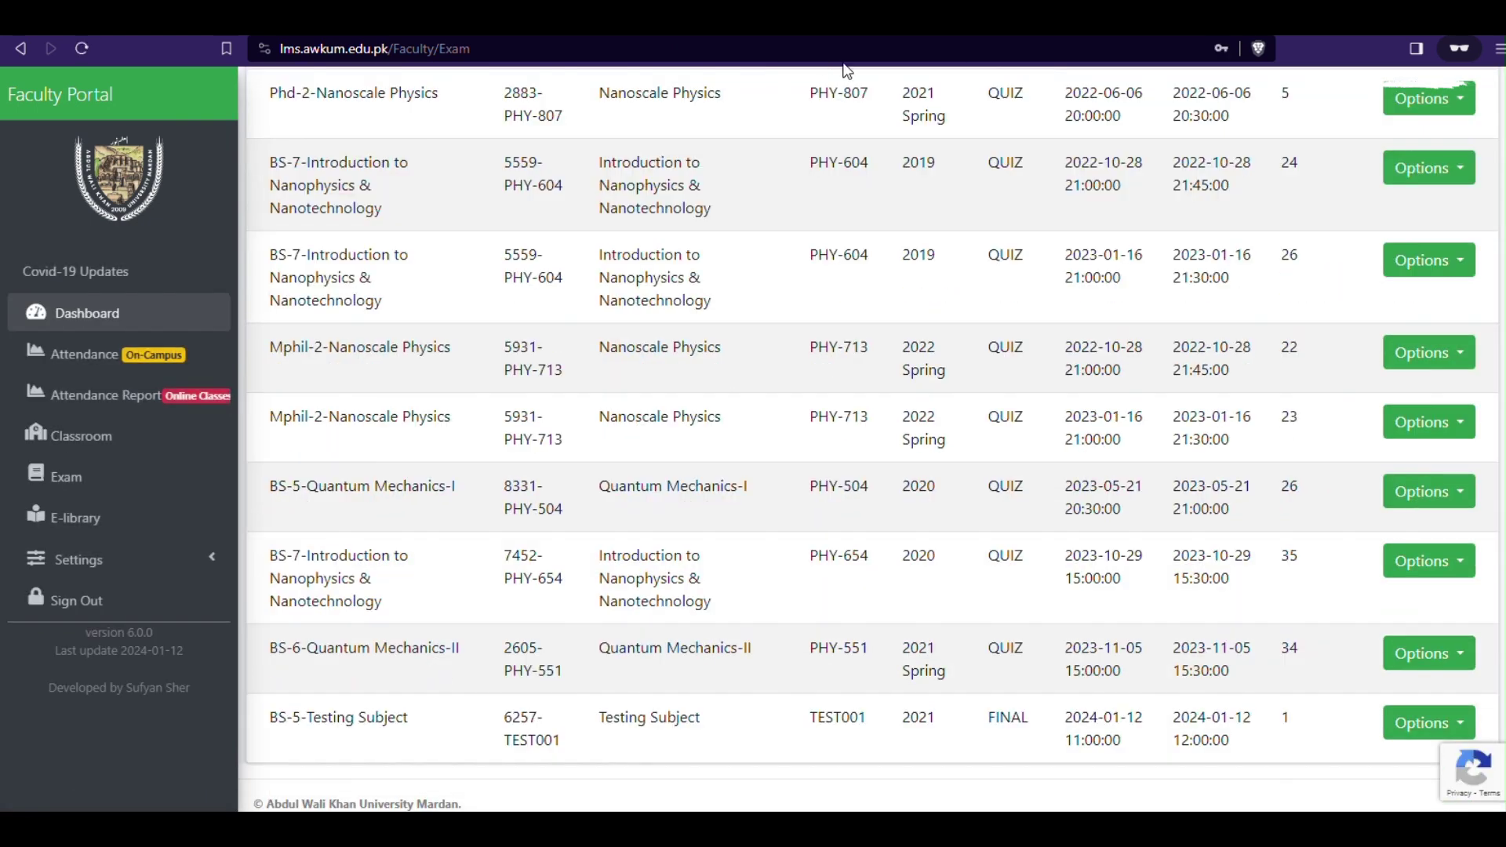
scroll(1333, 674, "down", 1)
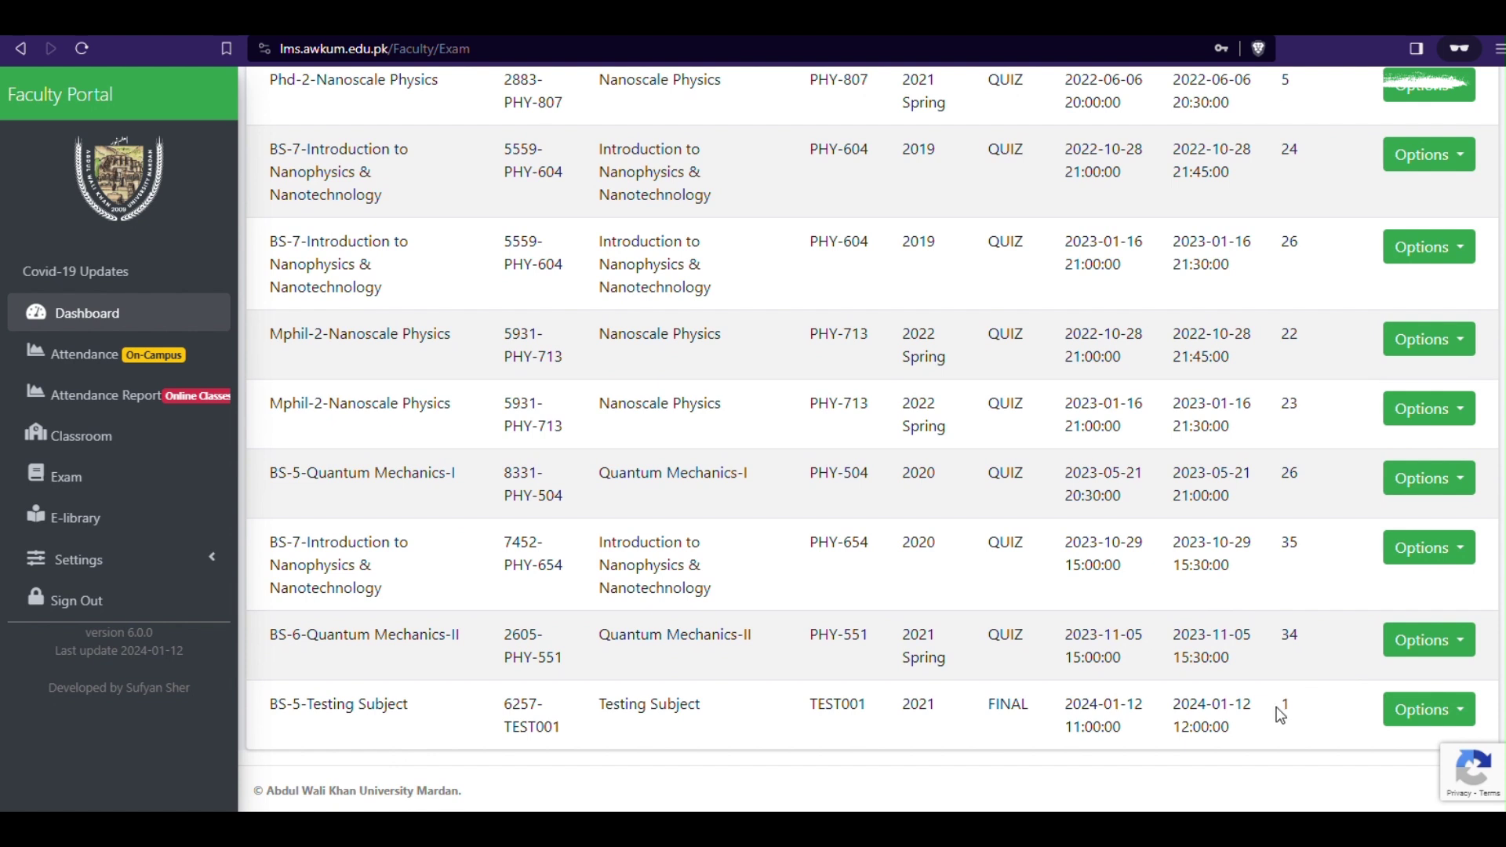
left_click_drag(1277, 707, 1305, 708)
View the student's answer sheet: Question 1 answered C for 0 marks, Question 2 B for 1
left_click(1452, 711)
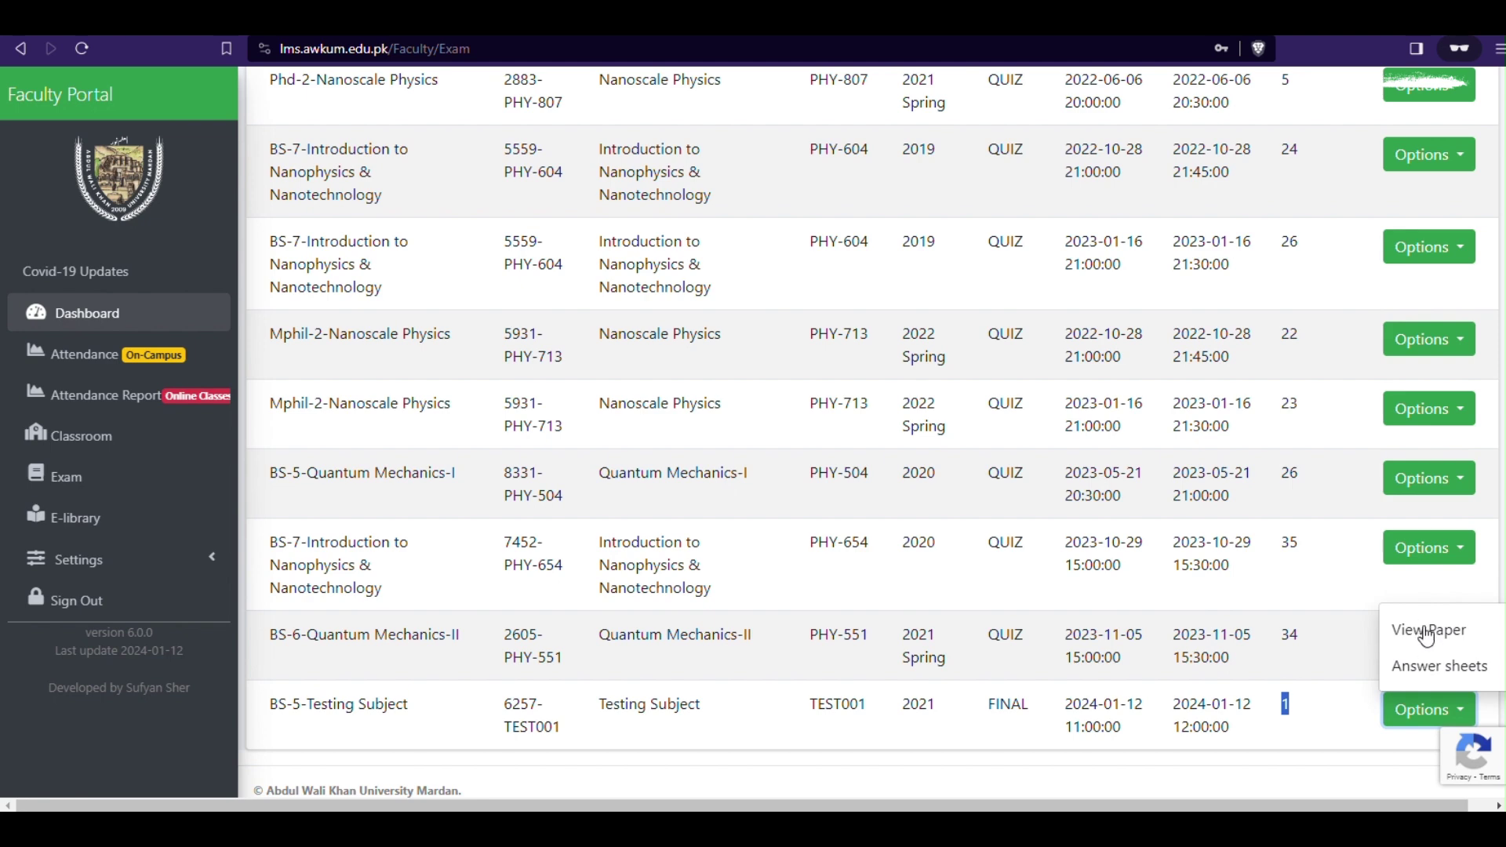
left_click(1426, 667)
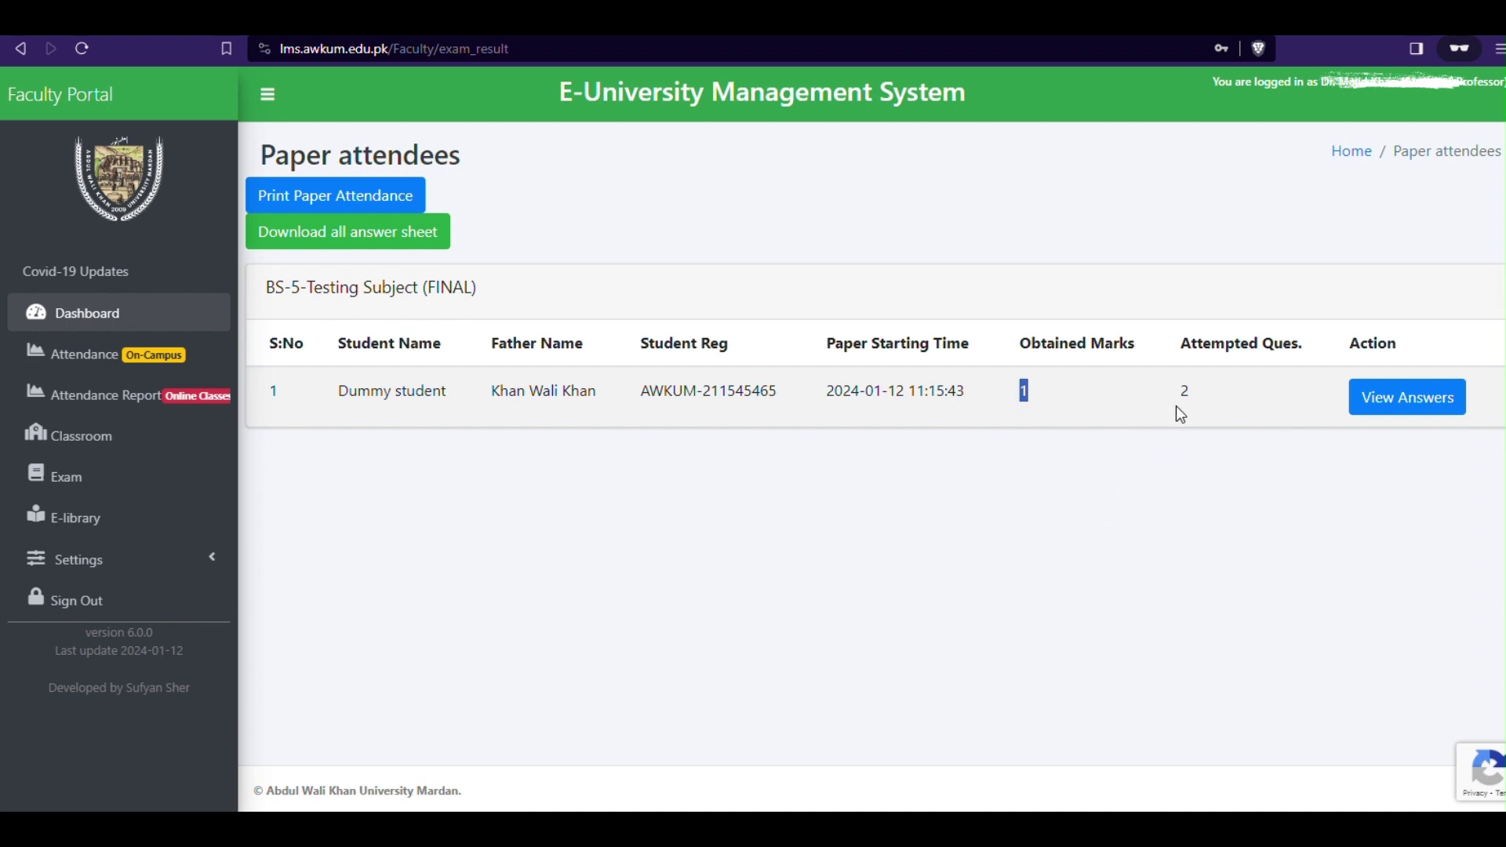
left_click(1405, 401)
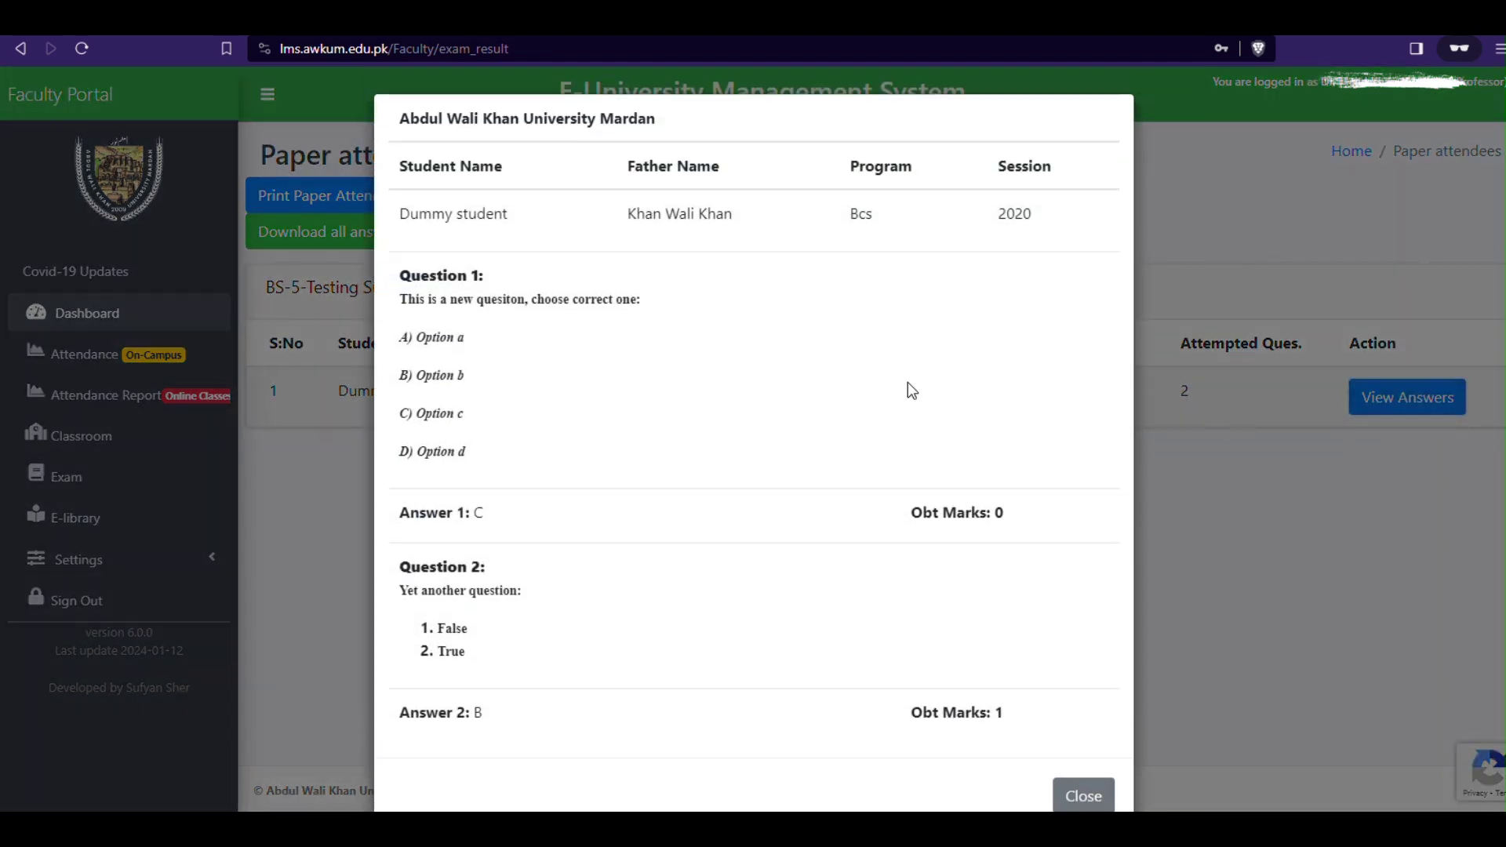